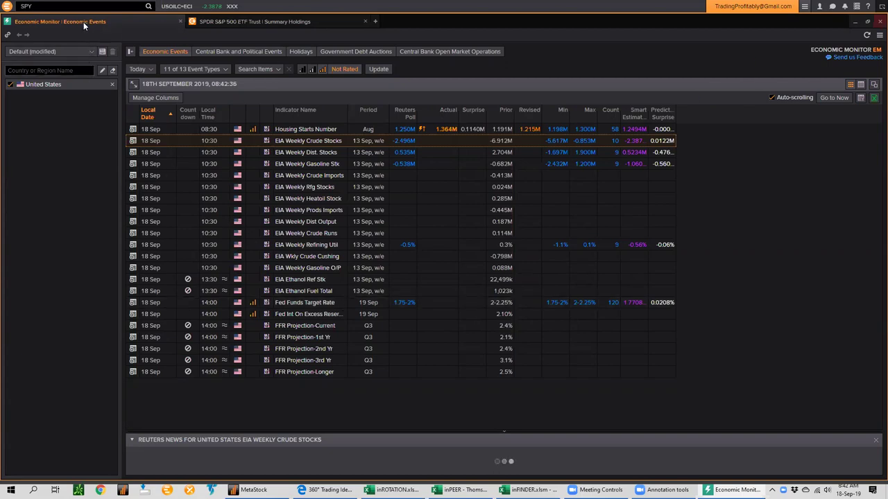
- Close the Economic Monitor window and switch to the MetaStock Power Console
{"action": "left_click", "coordinate": [880, 21]}
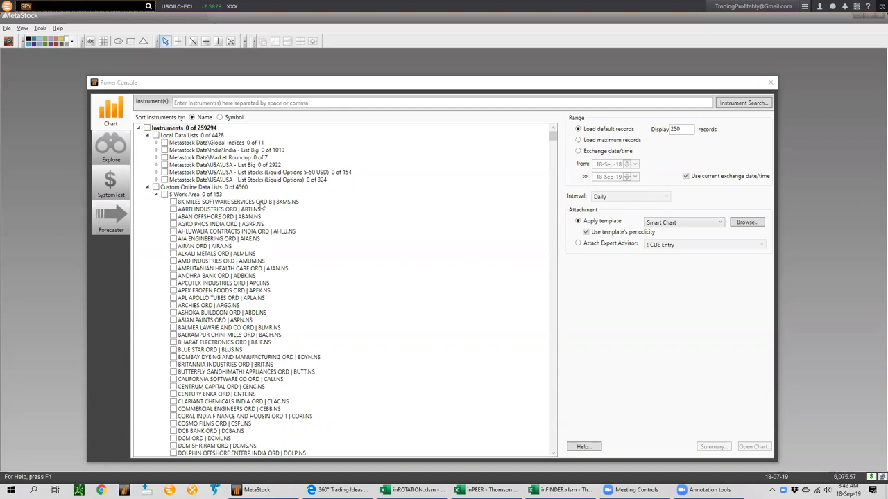
{"action": "left_click", "coordinate": [216, 103]}
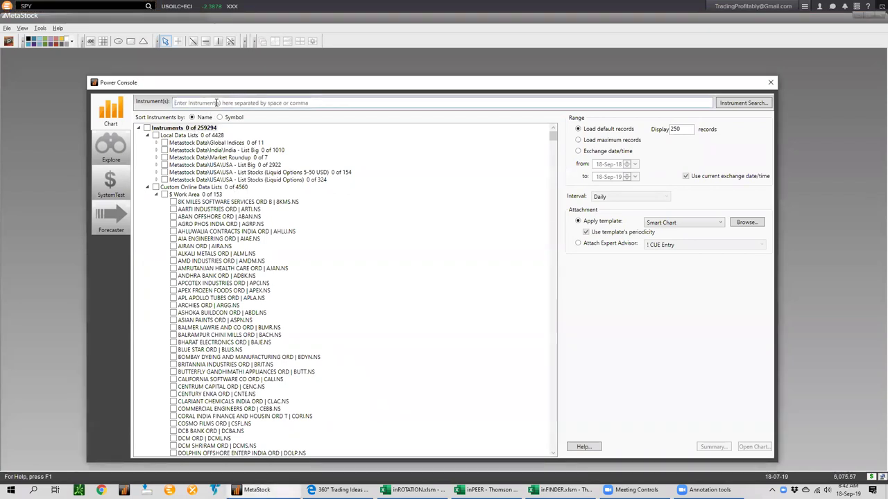
{"action": "type", "text": "axi"}
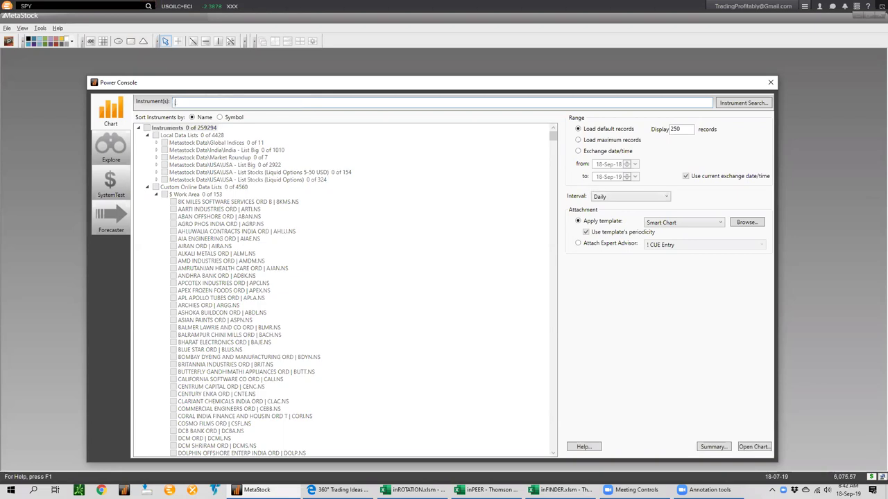
{"action": "type", "text": "o"}
{"action": "left_click", "coordinate": [707, 227]}
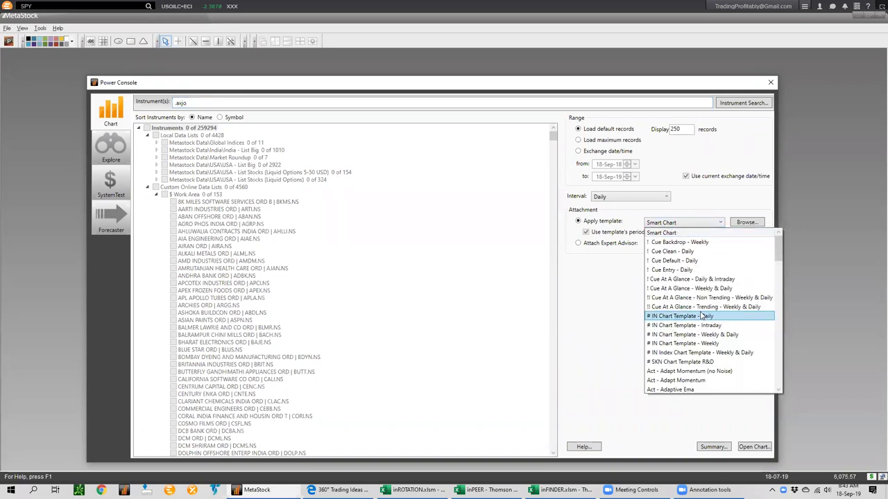
{"action": "left_click", "coordinate": [606, 310]}
- Open the S&P AUST INDEX ASX 200 chart, found by searching local symbols for axjo, with the ! Cue At A Glance - Weekly & Daily template
{"action": "left_click", "coordinate": [683, 223]}
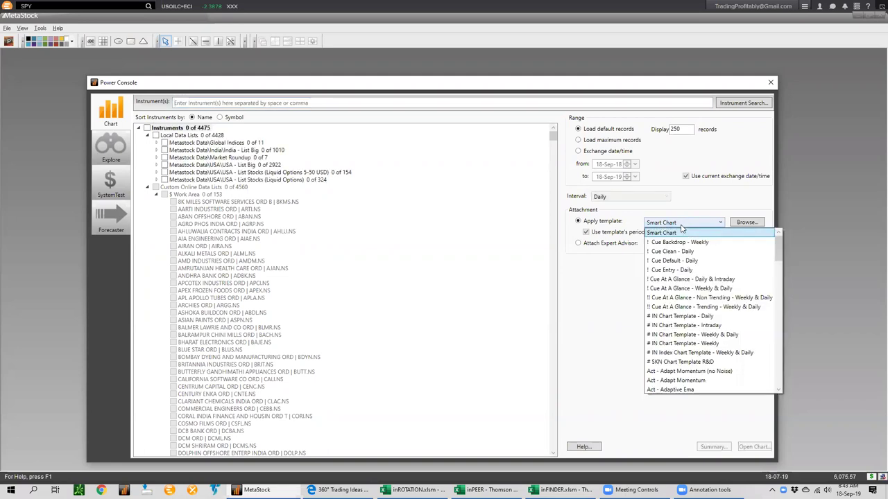
{"action": "left_click", "coordinate": [692, 289]}
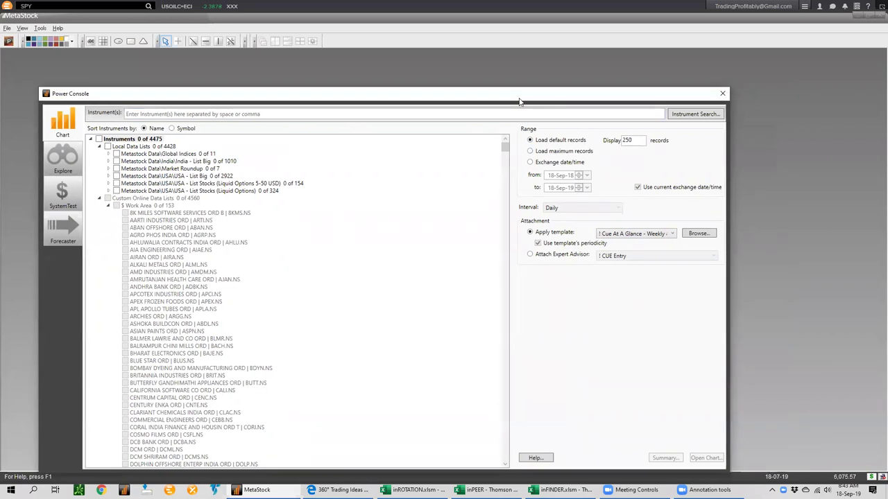
{"action": "left_click", "coordinate": [681, 115]}
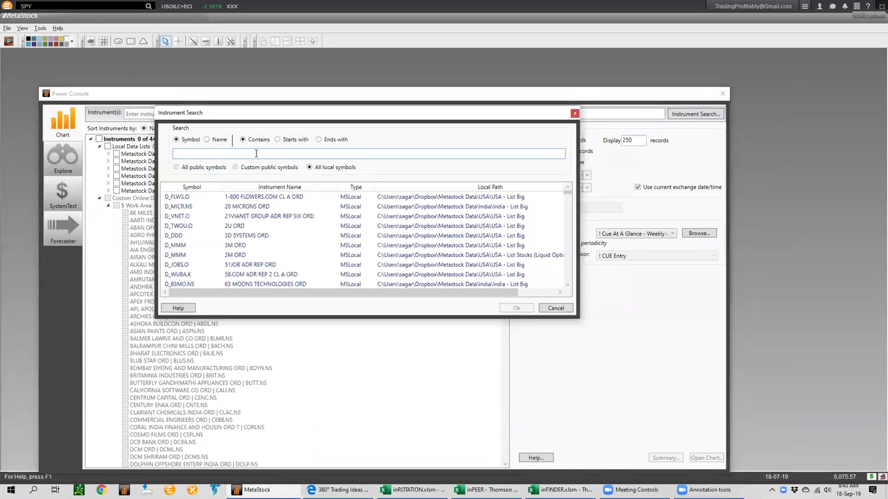
{"action": "type", "text": "axjo"}
{"action": "double_click", "coordinate": [266, 201]}
{"action": "left_click", "coordinate": [704, 458]}
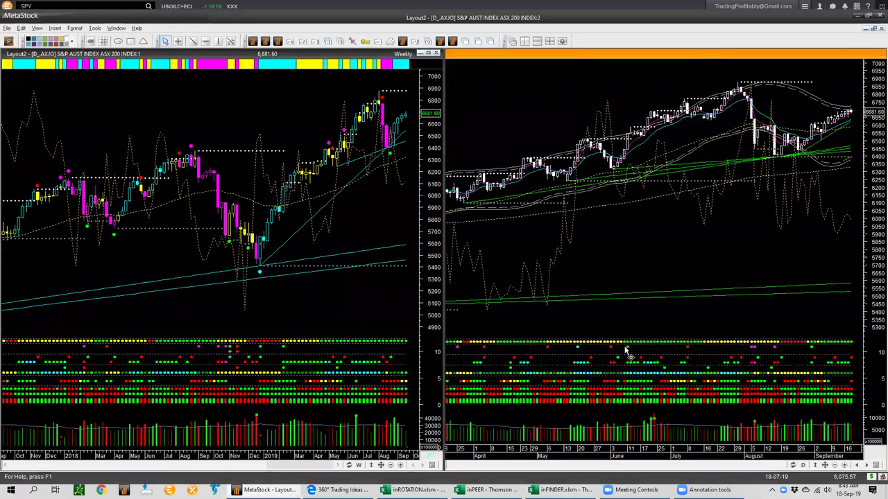
- Annotate the latest rise and resistance on the ASX 200 weekly and daily charts with arrows, and clear the annotations
{"action": "left_click", "coordinate": [407, 188]}
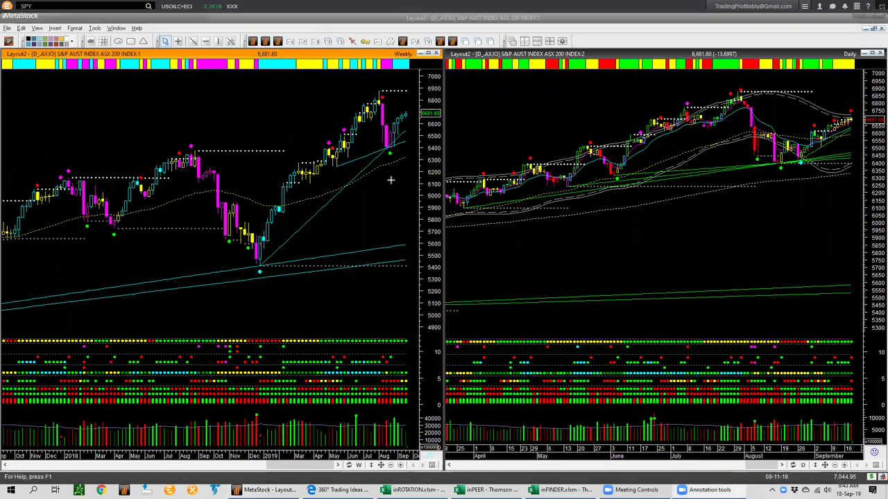
{"action": "mouse_move", "coordinate": [400, 142]}
{"action": "left_mouse_down"}
{"action": "mouse_move", "coordinate": [418, 118]}
{"action": "mouse_move", "coordinate": [416, 96]}
{"action": "mouse_move", "coordinate": [410, 111]}
{"action": "left_mouse_up"}
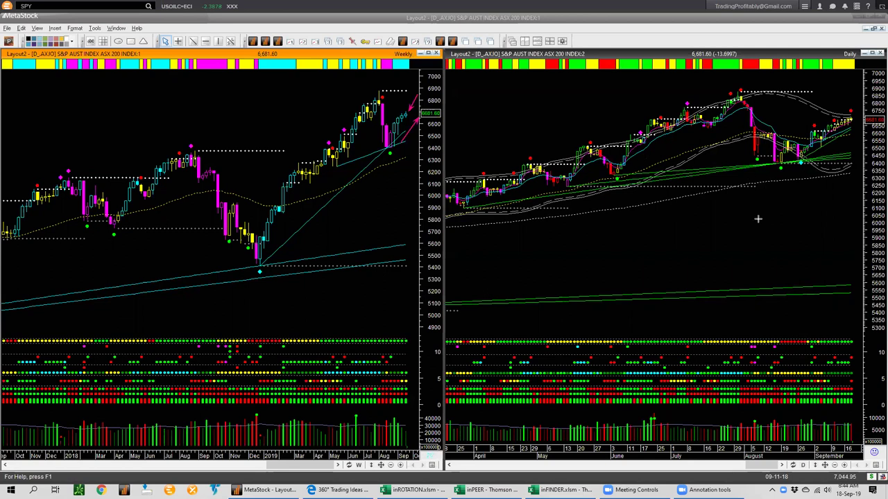
{"action": "left_click_drag", "start_coordinate": [761, 219], "coordinate": [799, 167]}
{"action": "left_click_drag", "start_coordinate": [755, 170], "coordinate": [812, 165]}
{"action": "left_click_drag", "start_coordinate": [808, 154], "coordinate": [857, 126]}
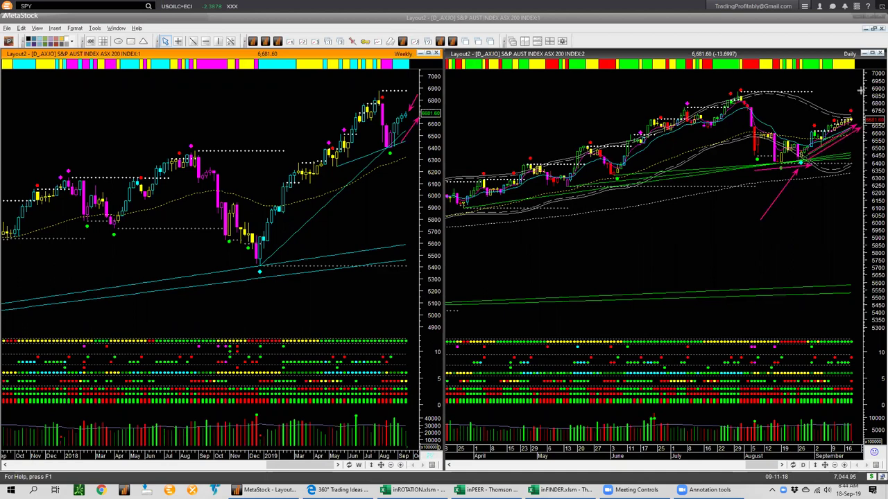
{"action": "left_click_drag", "start_coordinate": [860, 90], "coordinate": [854, 113]}
{"action": "key", "text": "e"}
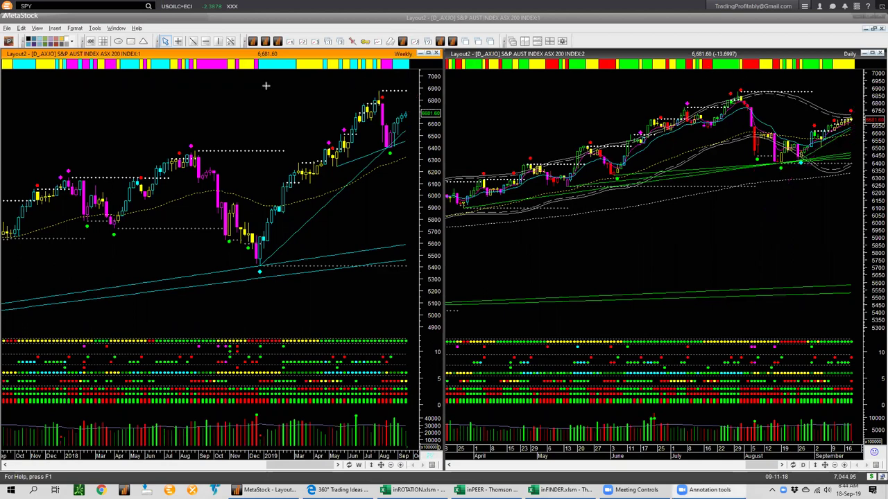
- Load the CSI300 INDEX from the local symbols into both charts and mark its latest highs with arrows
{"action": "left_click", "coordinate": [495, 121]}
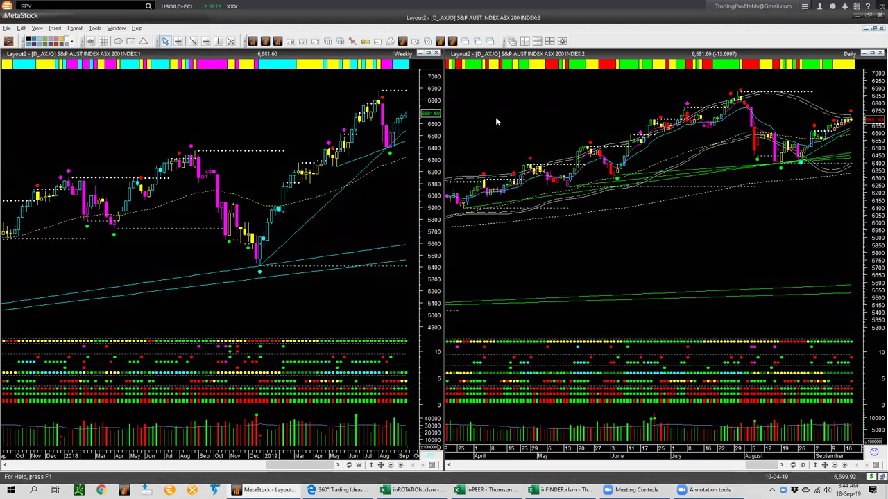
{"action": "type", "text": ".csi"}
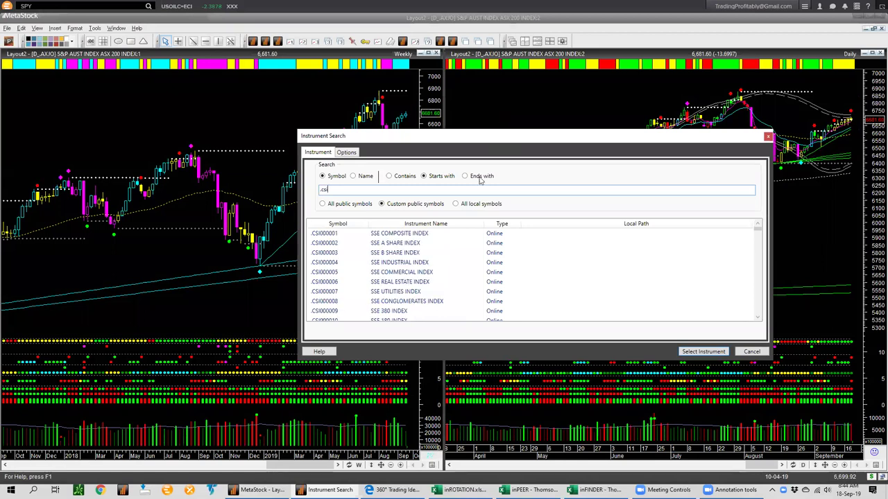
{"action": "left_click", "coordinate": [488, 205]}
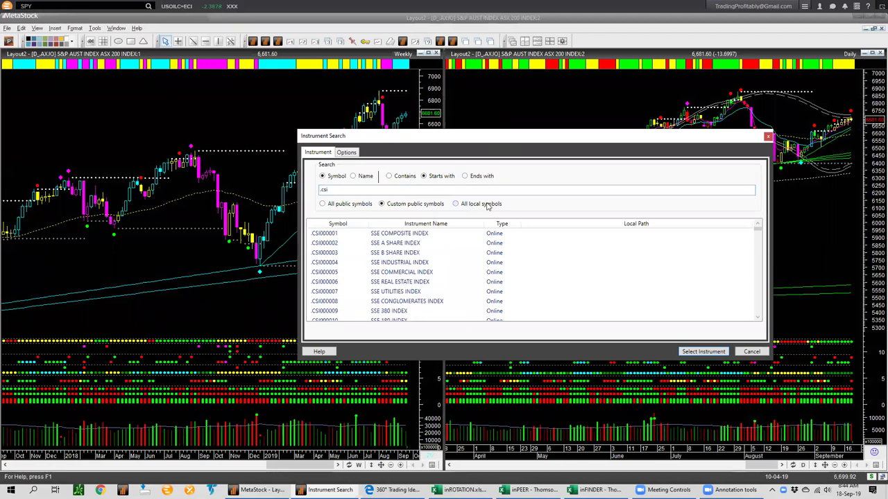
{"action": "left_click", "coordinate": [390, 177]}
{"action": "double_click", "coordinate": [380, 234]}
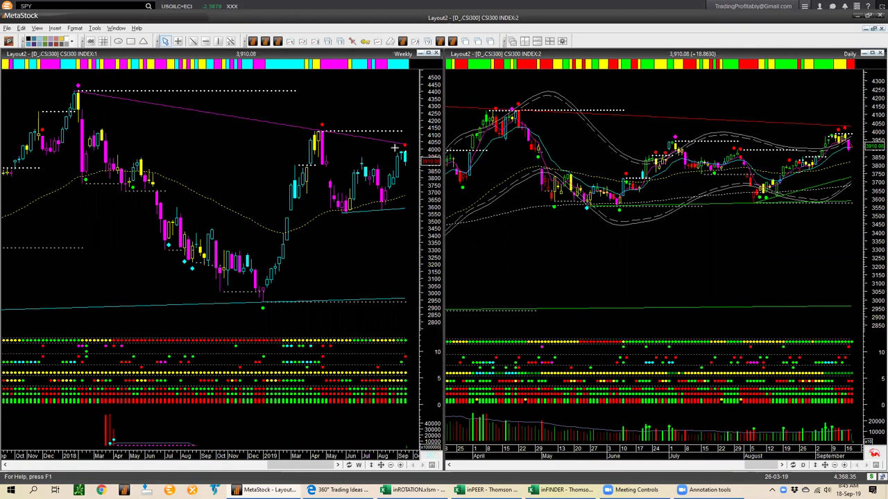
{"action": "mouse_move", "coordinate": [400, 113]}
{"action": "left_mouse_down"}
{"action": "mouse_move", "coordinate": [414, 197]}
{"action": "mouse_move", "coordinate": [407, 171]}
{"action": "left_mouse_up"}
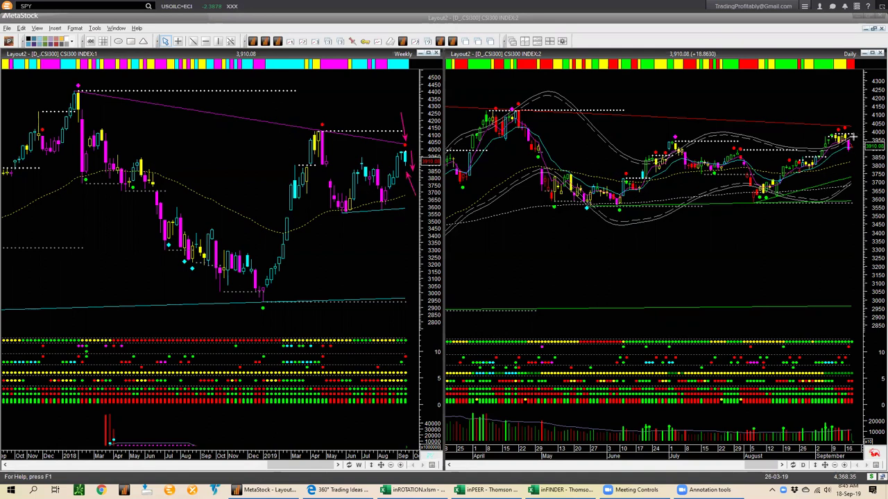
{"action": "left_click_drag", "start_coordinate": [846, 104], "coordinate": [845, 123]}
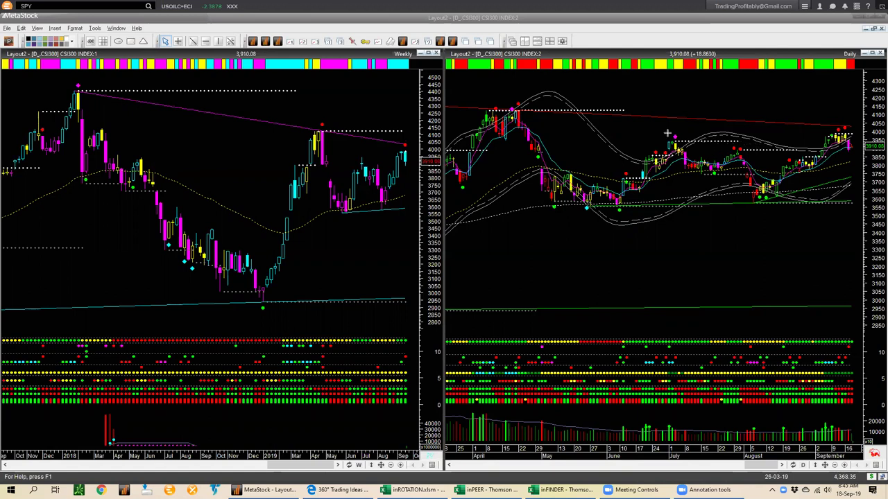
- Load the Hang Seng Index (.HSI) into both charts and mark its latest candles with arrows
{"action": "left_click", "coordinate": [331, 107]}
{"action": "type", "text": ".hsi"}
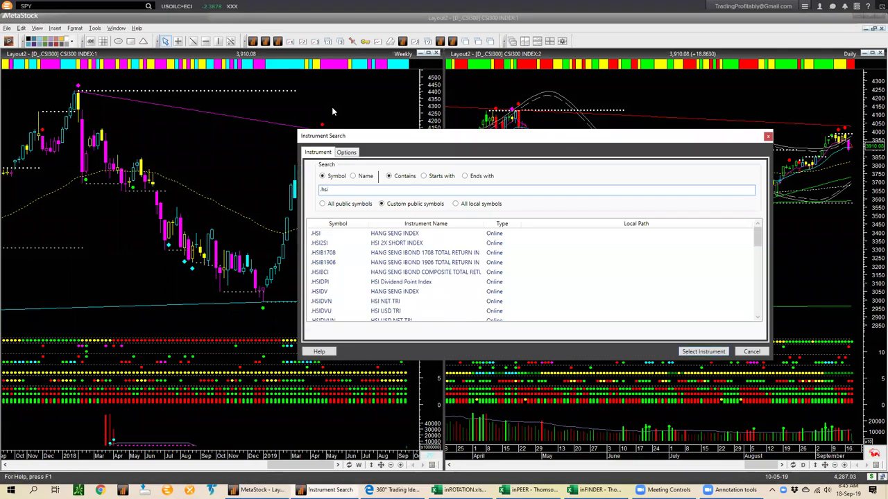
{"action": "key", "text": "Return"}
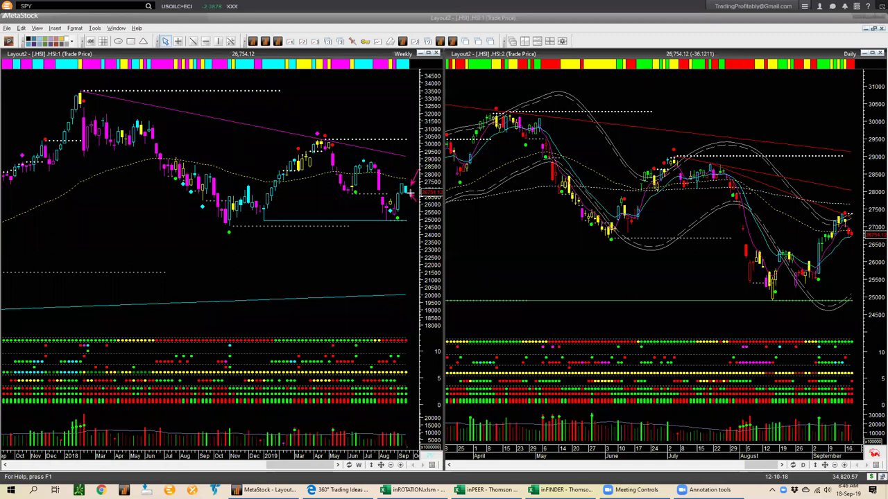
{"action": "left_click_drag", "start_coordinate": [860, 184], "coordinate": [847, 209]}
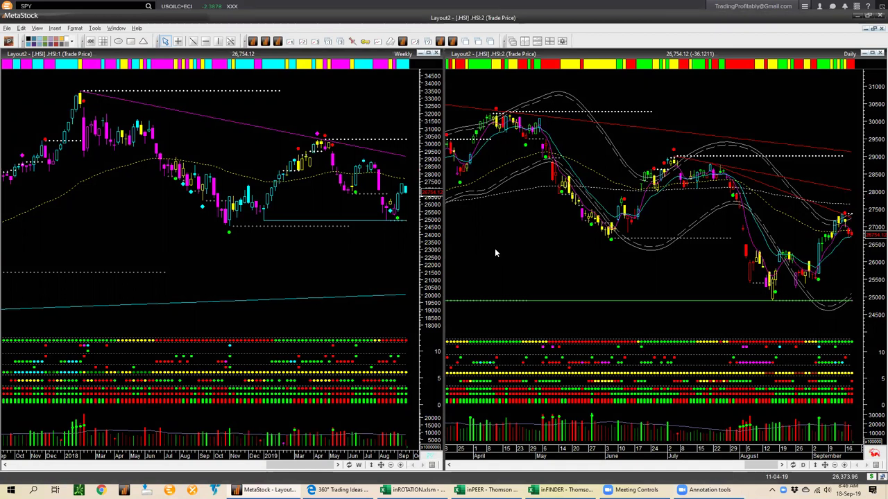
- Load the NIFTY 50 index (.NSEI) into the weekly and daily charts
{"action": "type", "text": ".nse"}
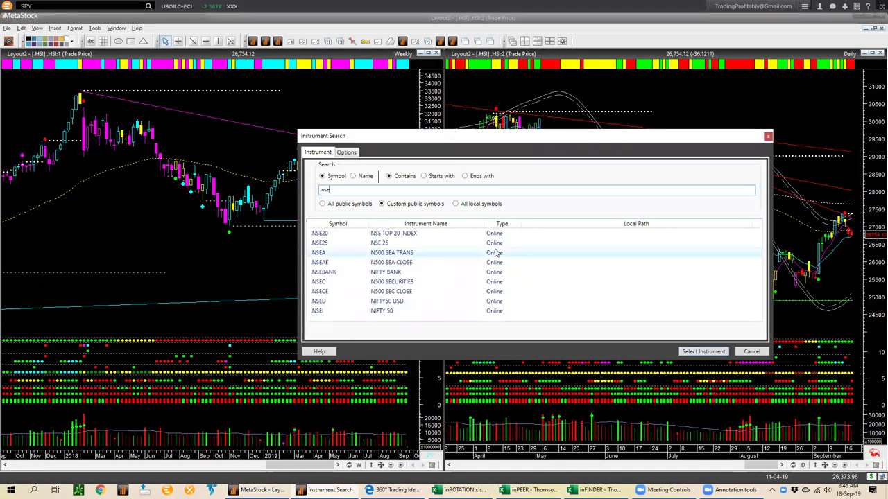
{"action": "type", "text": "i"}
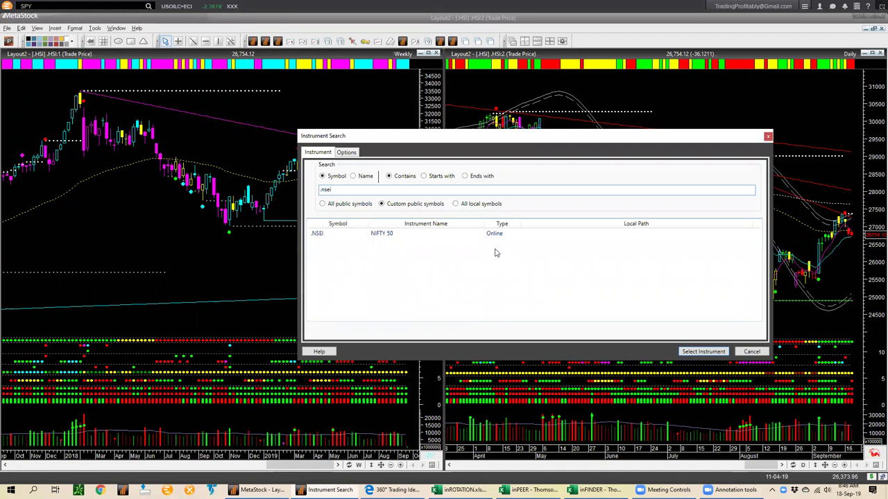
{"action": "key", "text": "Return"}
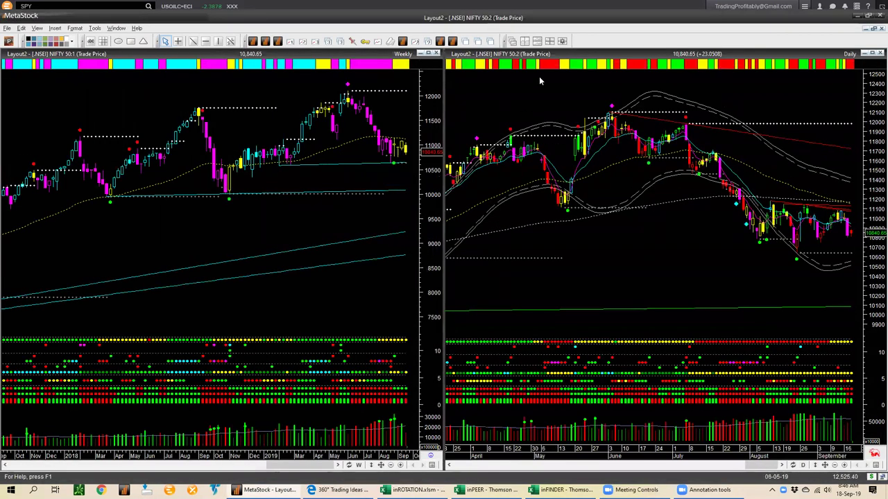
- Annotate the decline, resistance and latest bounce on the NIFTY 50 weekly and daily charts with arrows, and clear the annotations
{"action": "left_click_drag", "start_coordinate": [350, 104], "coordinate": [387, 156]}
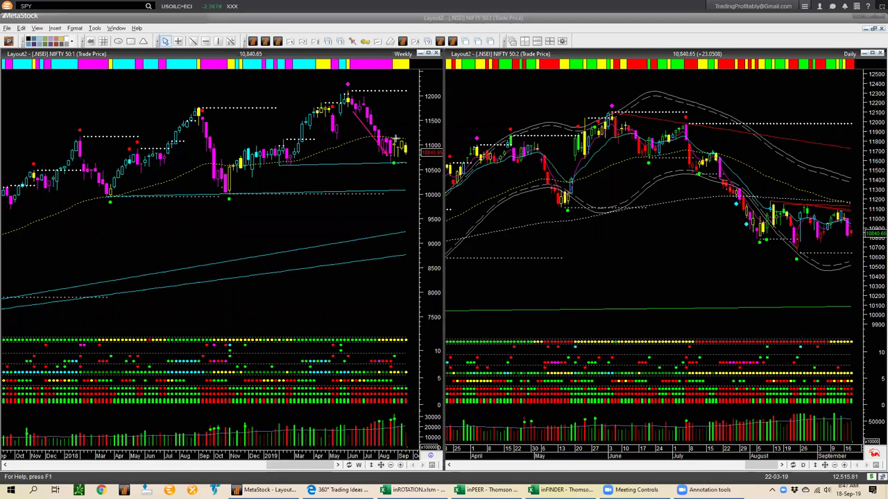
{"action": "left_click_drag", "start_coordinate": [392, 134], "coordinate": [416, 135]}
{"action": "left_click_drag", "start_coordinate": [782, 199], "coordinate": [864, 205]}
{"action": "left_click_drag", "start_coordinate": [798, 253], "coordinate": [870, 211]}
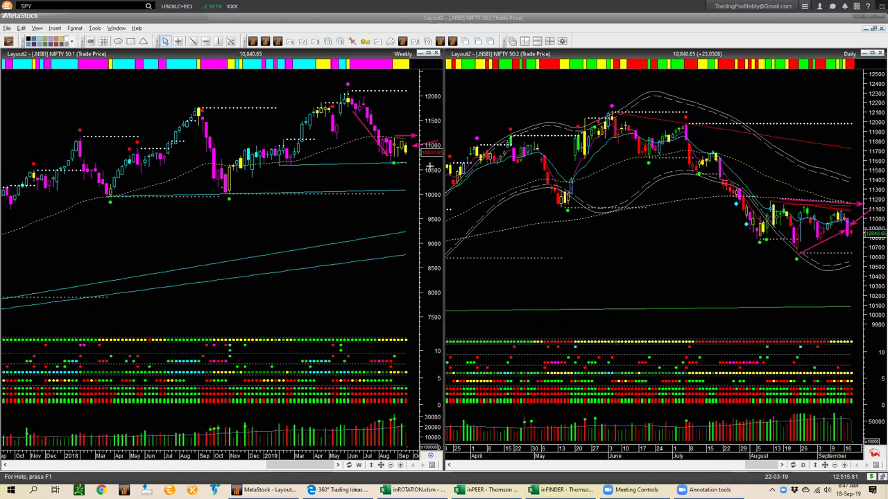
{"action": "left_click_drag", "start_coordinate": [397, 151], "coordinate": [429, 162]}
{"action": "left_click_drag", "start_coordinate": [831, 251], "coordinate": [848, 235]}
{"action": "key", "text": "Escape"}
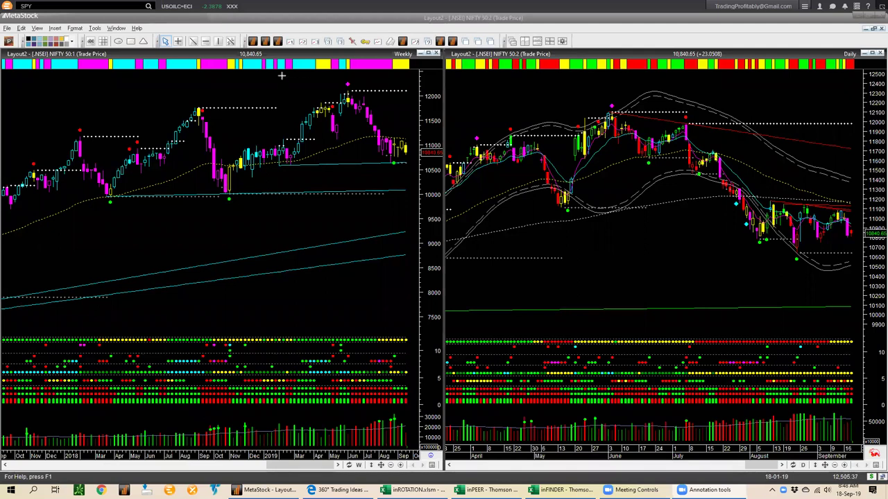
- Mark the weekly support line and the rise from the daily August low on the NIFTY 50 charts, and clear the arrows
{"action": "left_click_drag", "start_coordinate": [349, 167], "coordinate": [428, 165]}
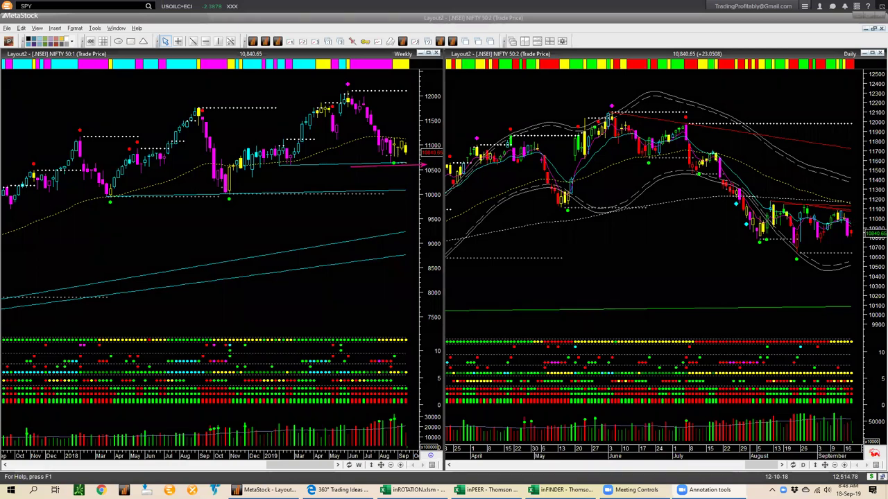
{"action": "left_click_drag", "start_coordinate": [797, 256], "coordinate": [849, 230]}
{"action": "key", "text": "Escape"}
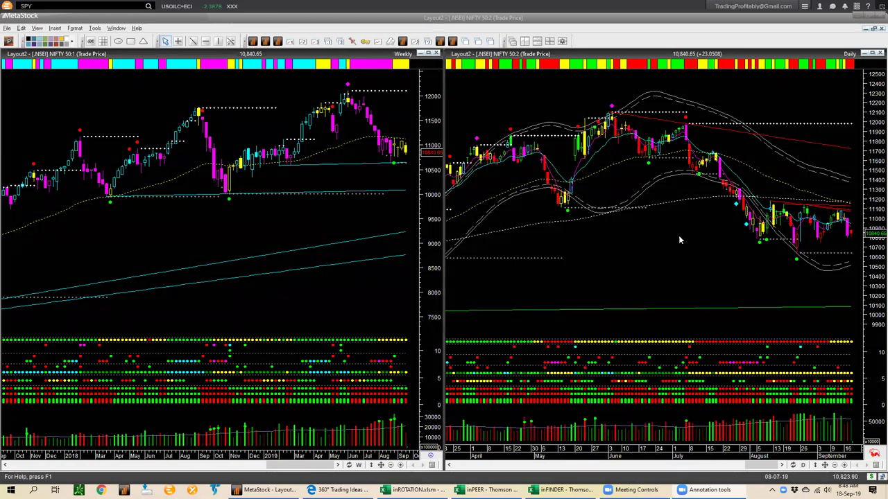
- Try to load .FTSE from the custom public symbols into both charts
{"action": "left_click", "coordinate": [678, 257]}
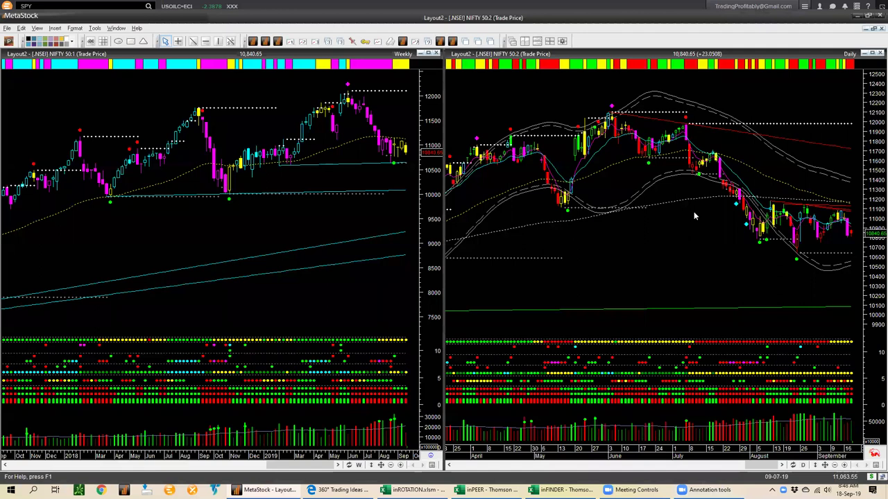
{"action": "key", "text": "ctrl+o"}
{"action": "type", "text": "ft"}
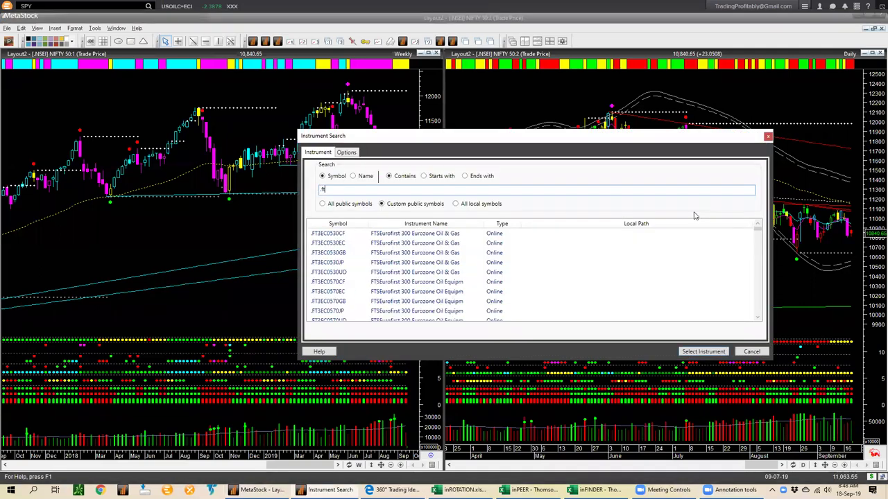
{"action": "type", "text": "se"}
{"action": "key", "text": "Return"}
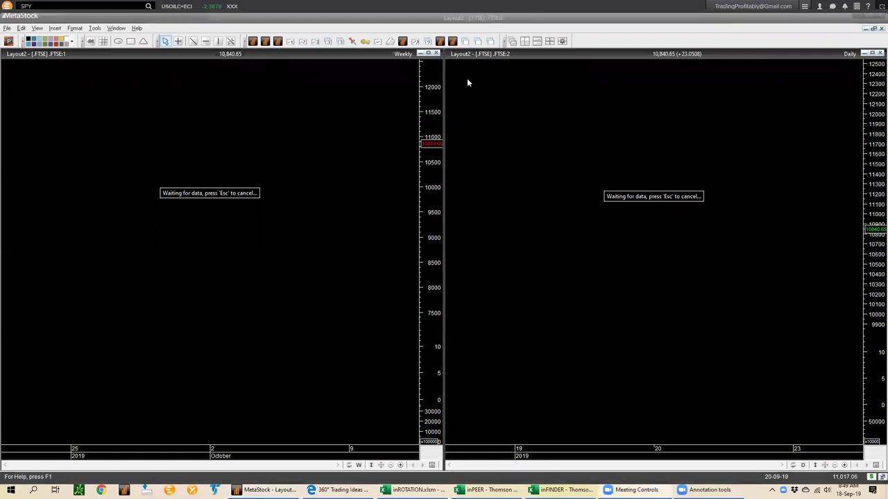
- Search the local symbols for ftse and load the FTSE 100 index (D_.FTSE) into the weekly and daily charts
{"action": "left_click", "coordinate": [552, 257]}
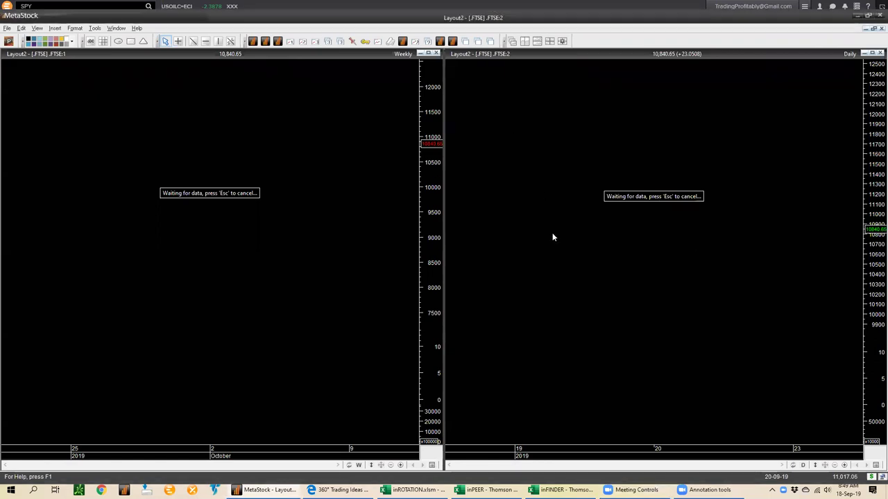
{"action": "type", "text": "F"}
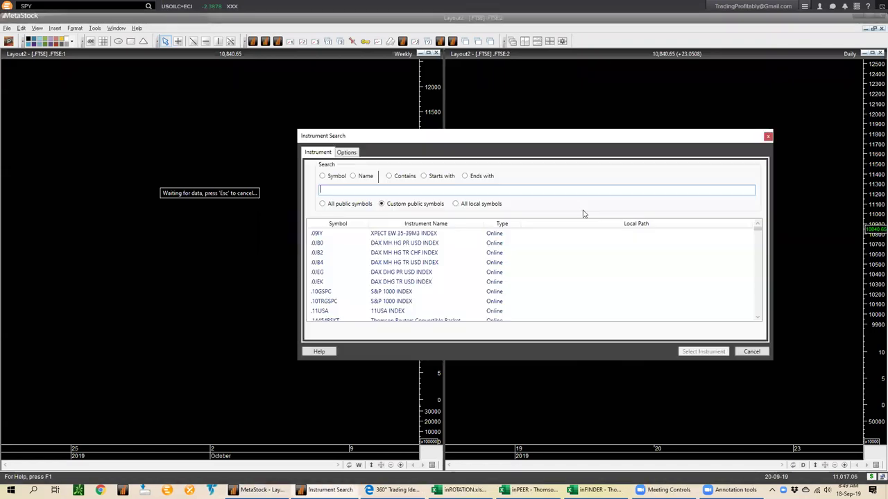
{"action": "type", "text": "t"}
{"action": "left_click", "coordinate": [489, 204]}
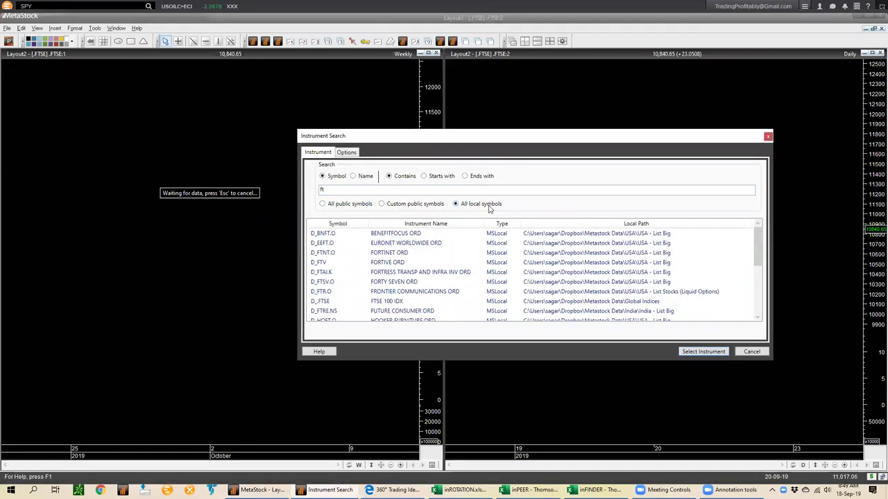
{"action": "left_click", "coordinate": [512, 271]}
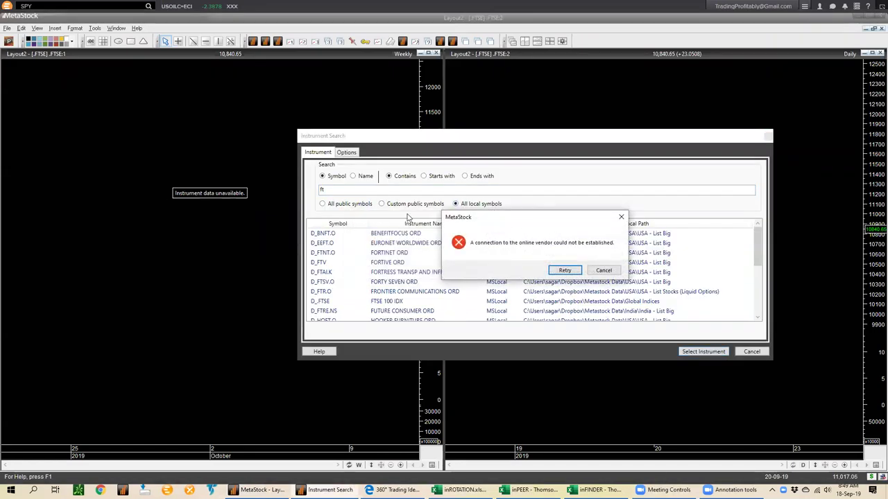
{"action": "left_click", "coordinate": [604, 271]}
{"action": "left_click", "coordinate": [383, 190]}
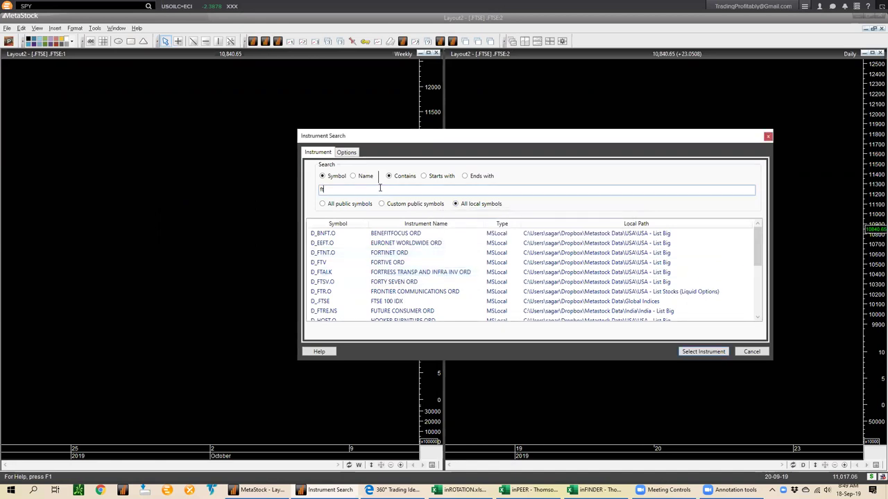
{"action": "type", "text": "se"}
{"action": "double_click", "coordinate": [362, 235]}
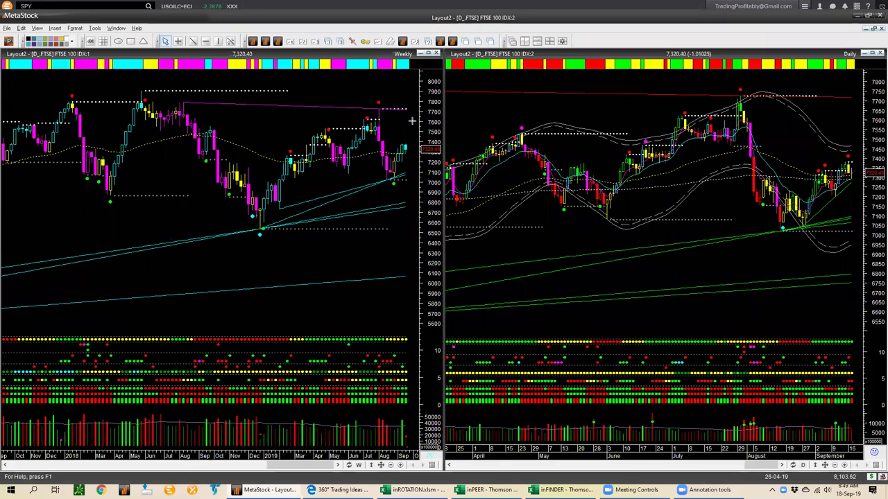
- Point arrows at the latest weekly FTSE 100 candle and the September rise on the daily chart, and clear the arrows
{"action": "left_click_drag", "start_coordinate": [414, 118], "coordinate": [410, 143]}
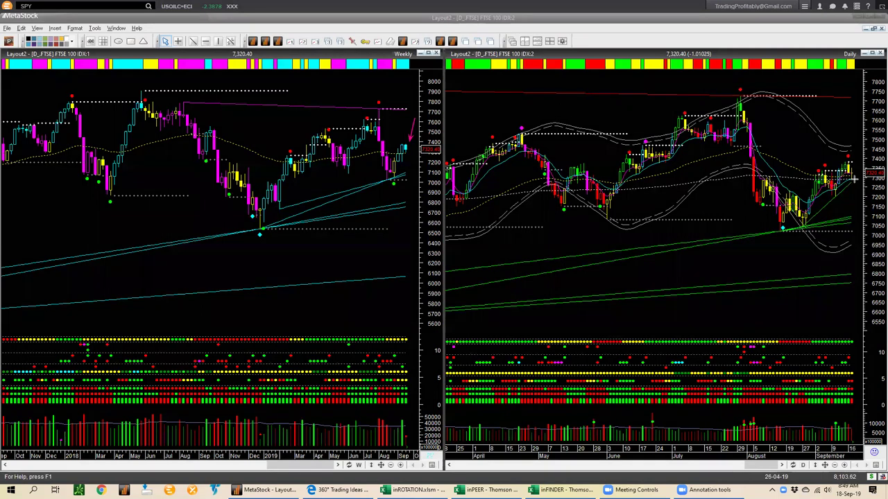
{"action": "left_click_drag", "start_coordinate": [827, 210], "coordinate": [838, 158]}
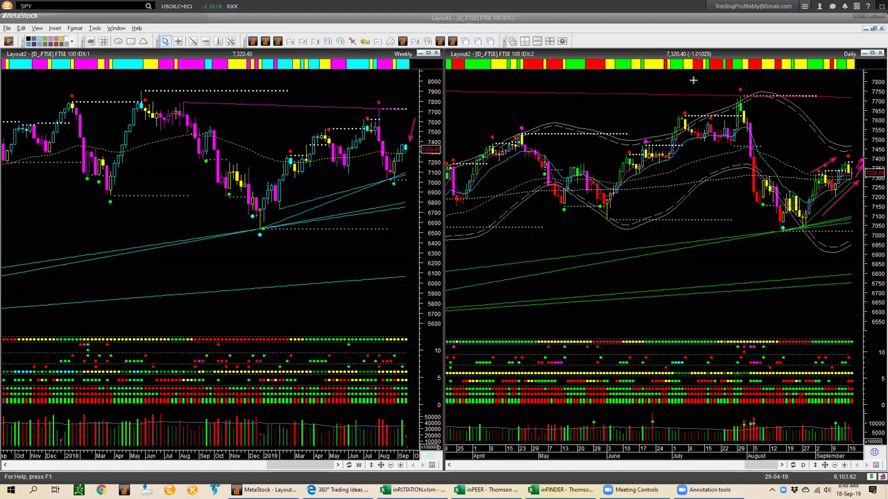
{"action": "key", "text": "Escape"}
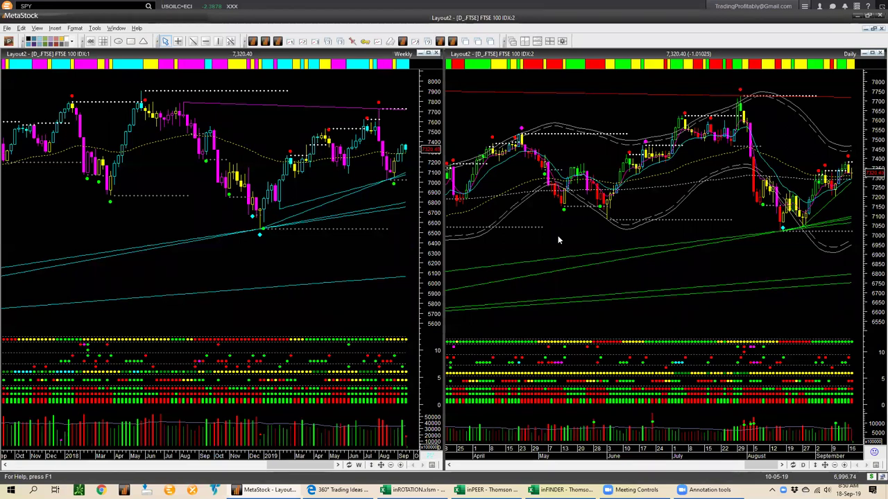
- Load SPY into the weekly and daily charts
{"action": "type", "text": "SPY"}
{"action": "key", "text": "Return"}
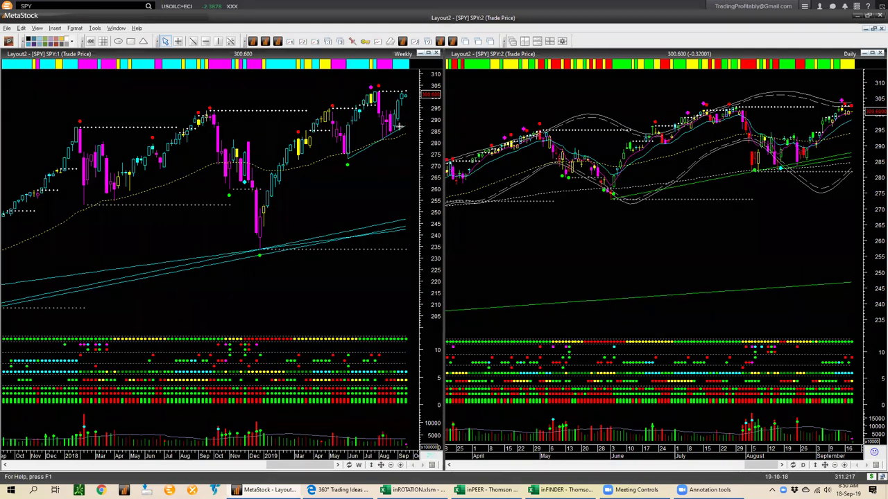
- Mark the July highs, August drop, rebound and overhead resistance on the weekly and daily SPY charts with arrows, and clear them
{"action": "left_click_drag", "start_coordinate": [415, 104], "coordinate": [415, 92]}
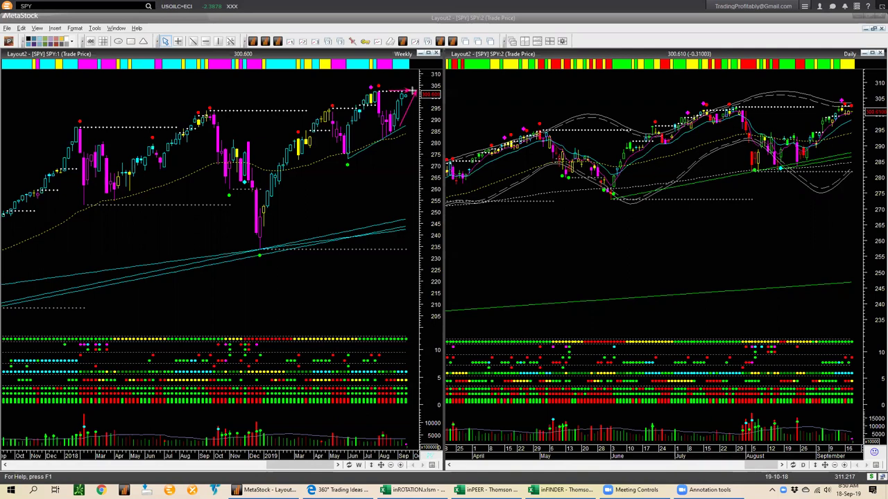
{"action": "left_click_drag", "start_coordinate": [334, 75], "coordinate": [367, 87]}
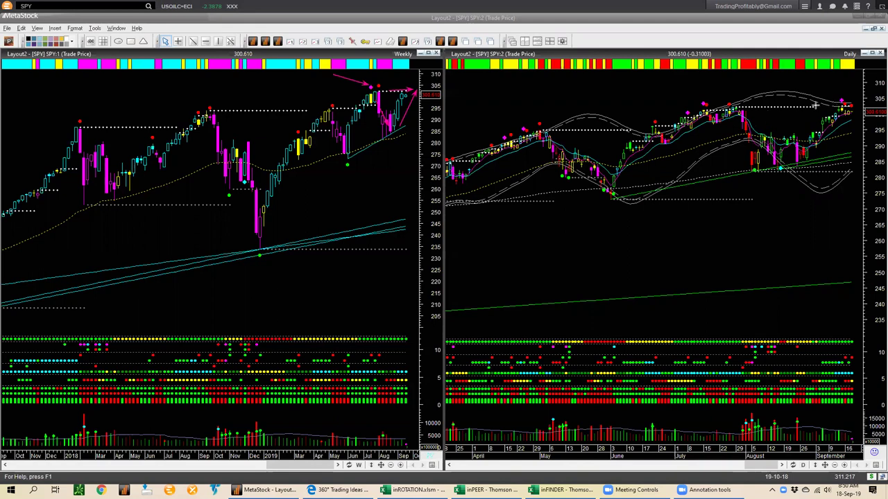
{"action": "left_click_drag", "start_coordinate": [810, 105], "coordinate": [857, 106]}
{"action": "mouse_move", "coordinate": [677, 84]}
{"action": "left_mouse_down"}
{"action": "mouse_move", "coordinate": [735, 125]}
{"action": "mouse_move", "coordinate": [752, 165]}
{"action": "left_mouse_up"}
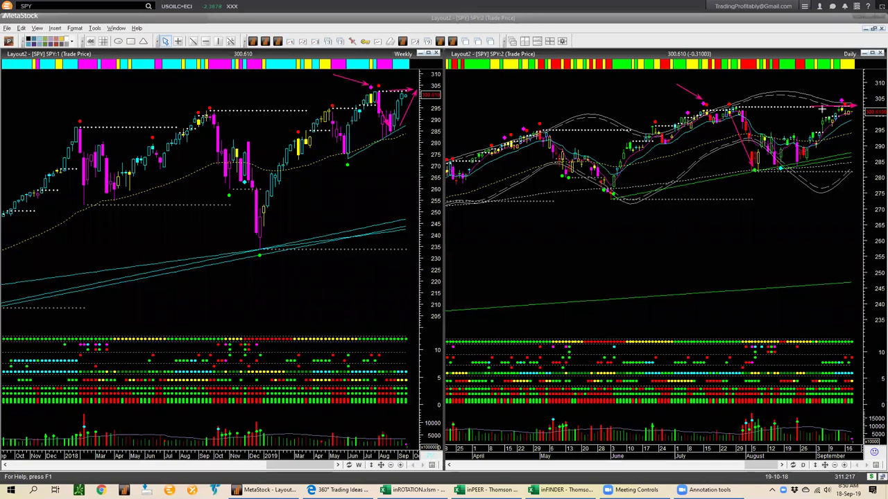
{"action": "left_click_drag", "start_coordinate": [836, 83], "coordinate": [844, 99]}
{"action": "left_click_drag", "start_coordinate": [740, 95], "coordinate": [798, 105]}
{"action": "key", "text": "Escape"}
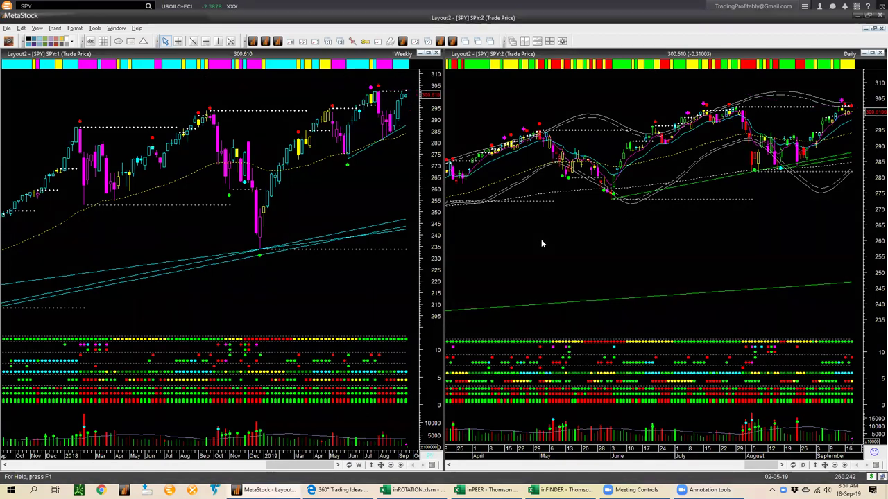
- Search the local symbols for qqq and load D_QQQ.O from the Market Roundup list into both charts
{"action": "key", "text": "ctrl+o"}
{"action": "type", "text": "qqq"}
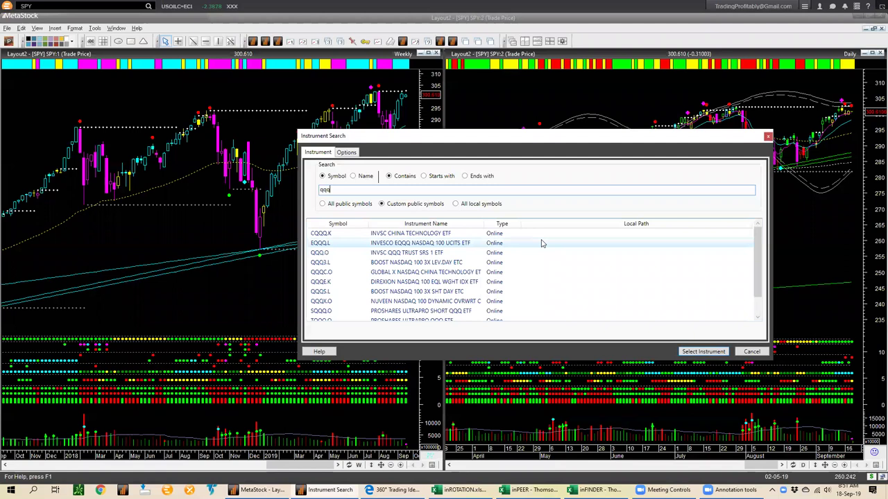
{"action": "left_click", "coordinate": [475, 204]}
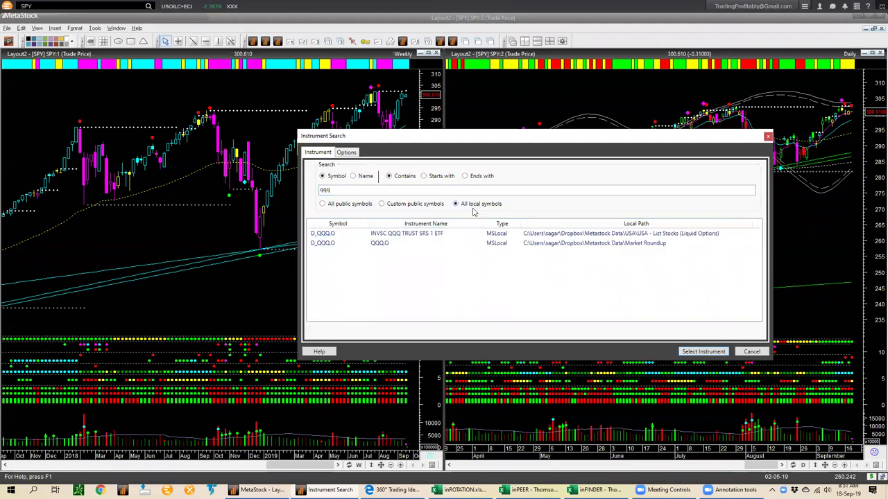
{"action": "double_click", "coordinate": [374, 244]}
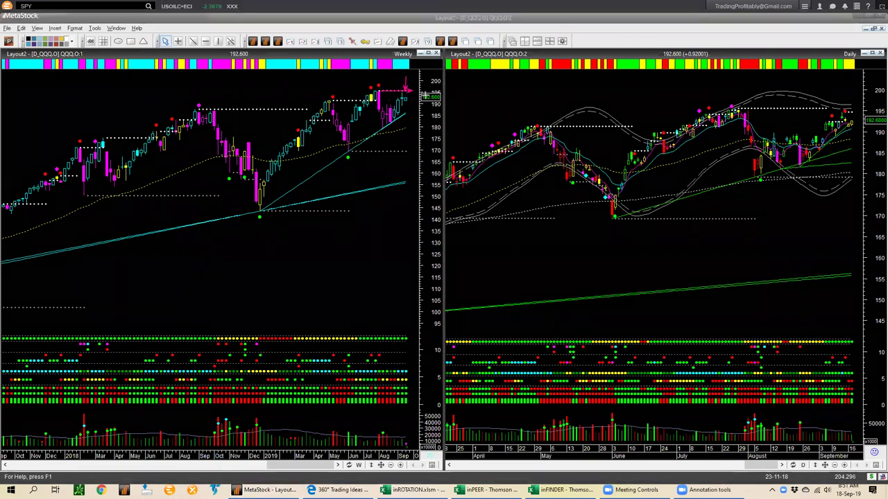
- Mark the resistance level, July peak and August decline on the daily QQQ chart with arrows, and clear the annotations
{"action": "left_click_drag", "start_coordinate": [749, 108], "coordinate": [849, 109]}
{"action": "mouse_move", "coordinate": [711, 86]}
{"action": "left_mouse_down"}
{"action": "mouse_move", "coordinate": [732, 105]}
{"action": "mouse_move", "coordinate": [755, 172]}
{"action": "left_mouse_up"}
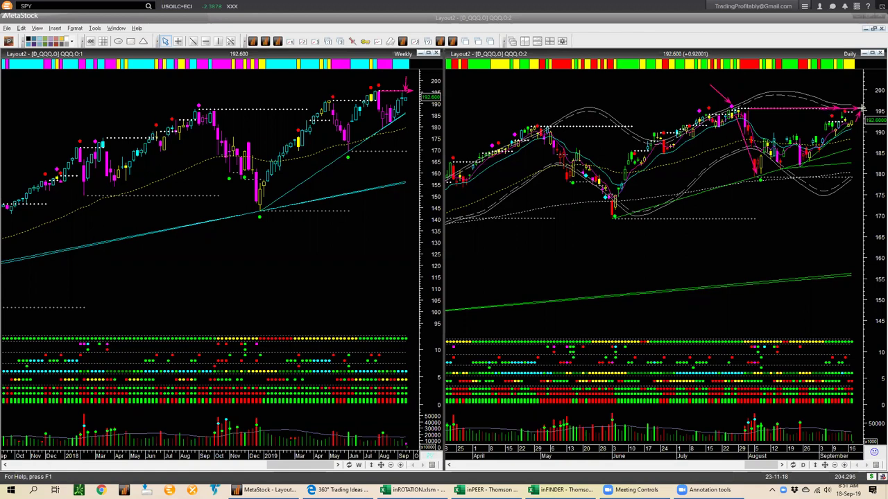
{"action": "left_click_drag", "start_coordinate": [841, 93], "coordinate": [847, 104]}
{"action": "key", "text": "e"}
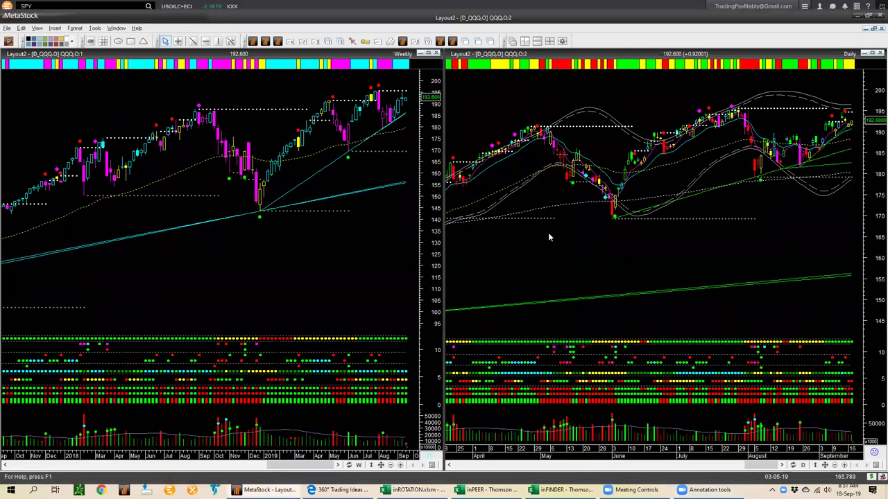
- Search the local symbols for dia and load the SPDR Dow Jones Industrial Average ETF (D_DIA) into both charts
{"action": "type", "text": "dia"}
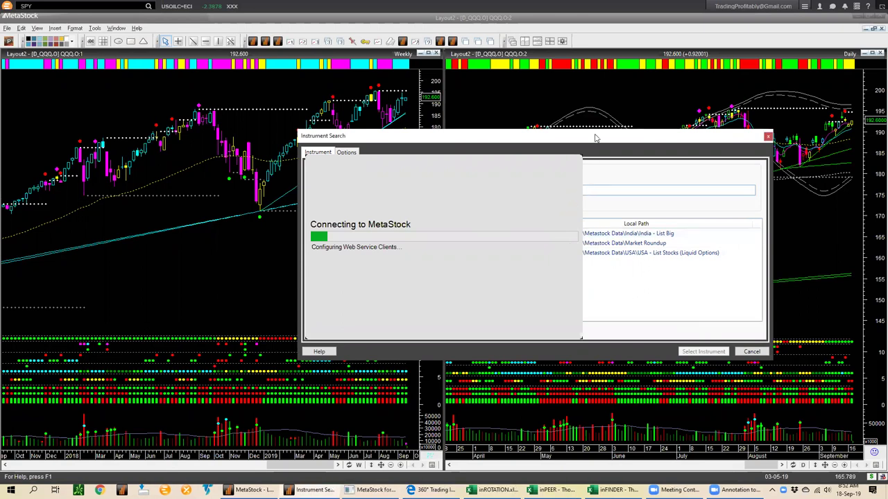
{"action": "left_click_drag", "start_coordinate": [589, 136], "coordinate": [367, 57]}
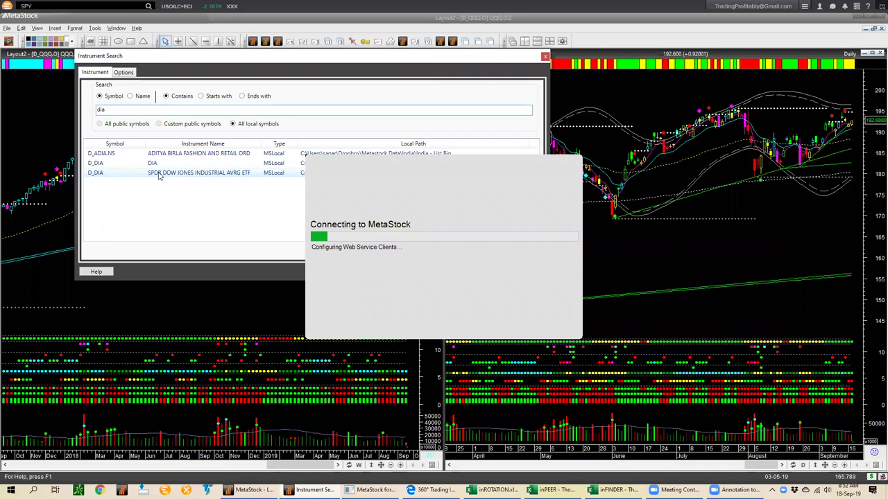
{"action": "double_click", "coordinate": [159, 174]}
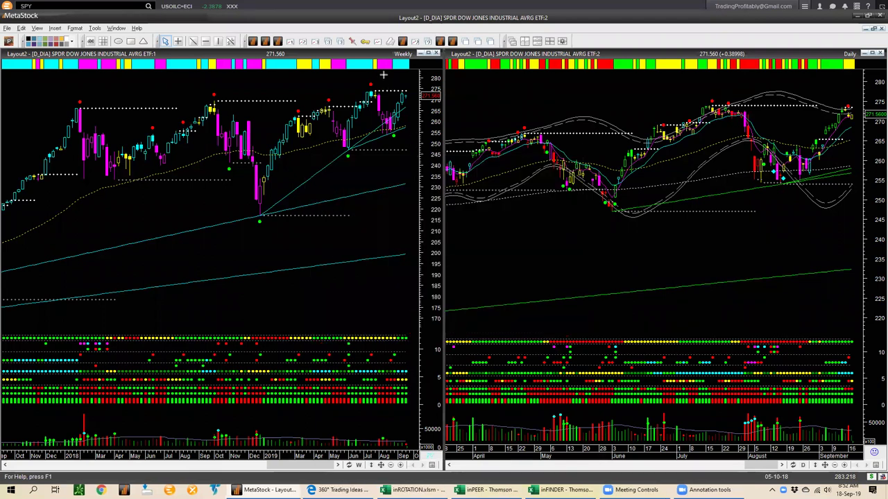
- Mark the latest highs against the resistance line on the weekly and daily DIA charts with arrows, and clear them
{"action": "left_click_drag", "start_coordinate": [384, 74], "coordinate": [405, 90]}
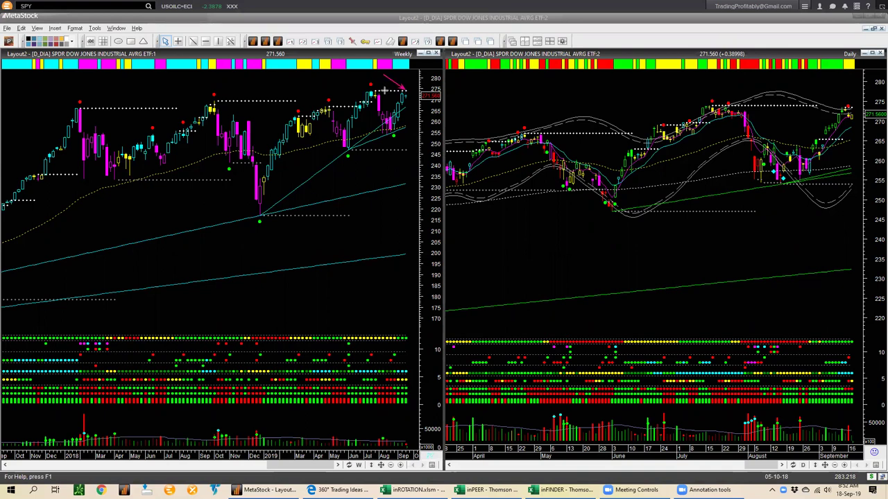
{"action": "left_click_drag", "start_coordinate": [384, 91], "coordinate": [425, 91]}
{"action": "left_click_drag", "start_coordinate": [801, 105], "coordinate": [849, 108]}
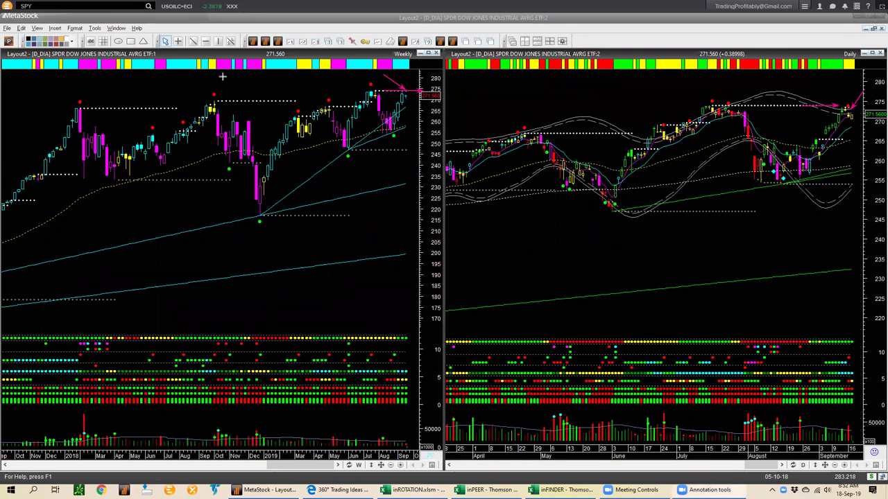
{"action": "key", "text": "Escape"}
- Search the local symbols for iwm and load D_IWM into the weekly and daily charts
{"action": "type", "text": "iwm"}
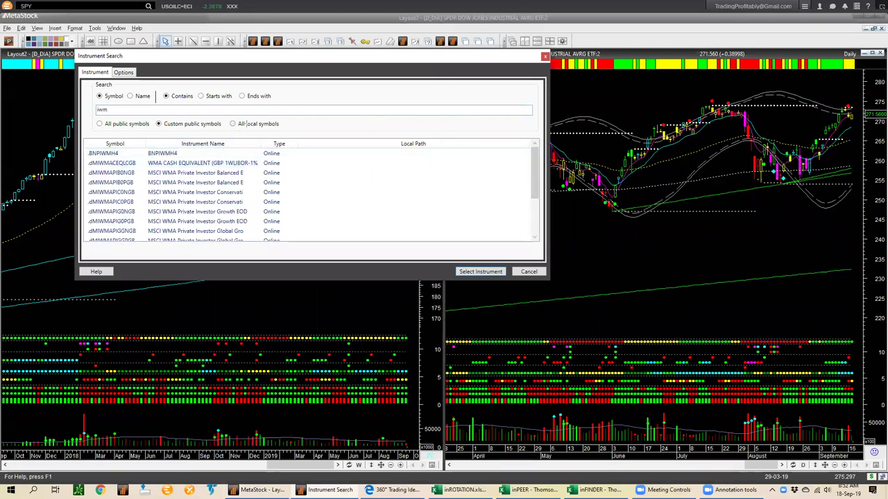
{"action": "left_click", "coordinate": [236, 123]}
{"action": "double_click", "coordinate": [179, 163]}
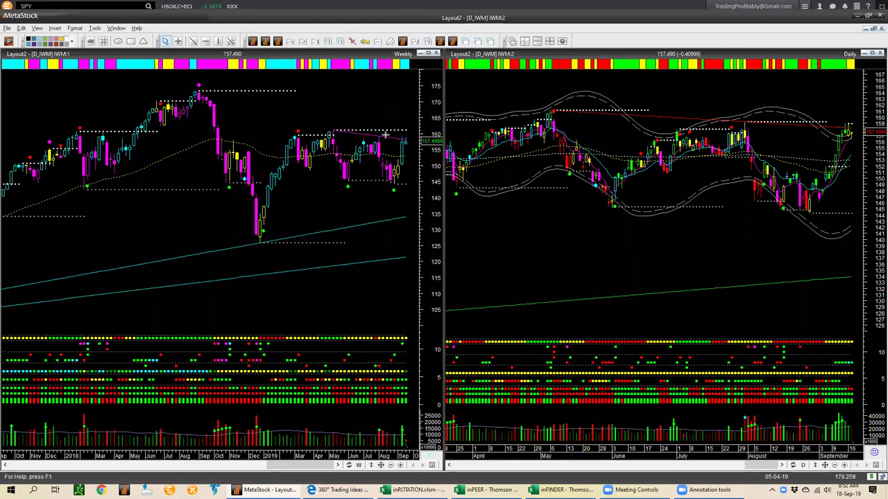
- Mark the falling trendline, the latest weekly rise and its volume, and the daily resistance on the IWM charts with arrows, and clear them
{"action": "left_click_drag", "start_coordinate": [366, 131], "coordinate": [413, 140]}
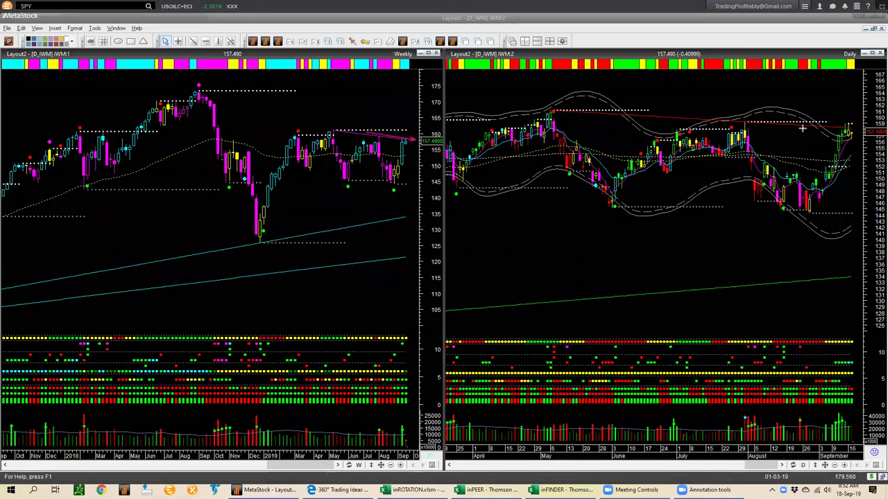
{"action": "left_click_drag", "start_coordinate": [782, 122], "coordinate": [849, 127]}
{"action": "left_click_drag", "start_coordinate": [438, 210], "coordinate": [406, 168]}
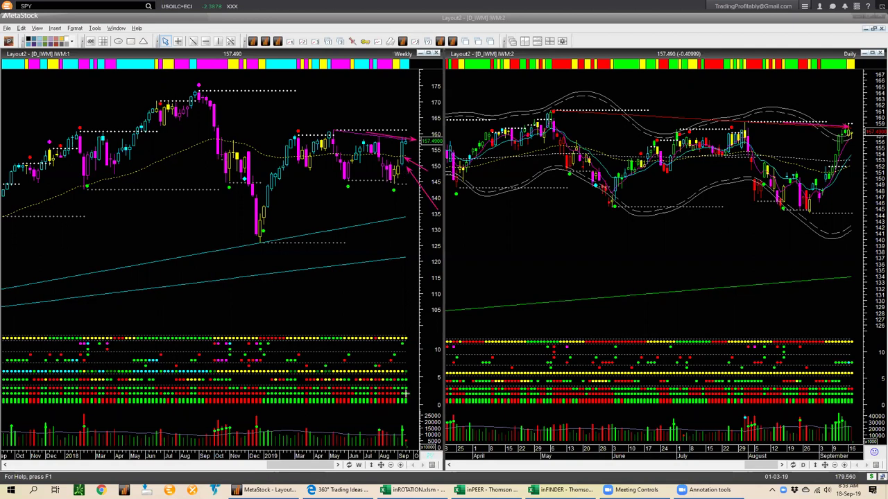
{"action": "left_click_drag", "start_coordinate": [413, 408], "coordinate": [402, 424]}
{"action": "left_click_drag", "start_coordinate": [777, 121], "coordinate": [846, 127]}
{"action": "left_click_drag", "start_coordinate": [855, 127], "coordinate": [865, 146]}
{"action": "key", "text": "Delete"}
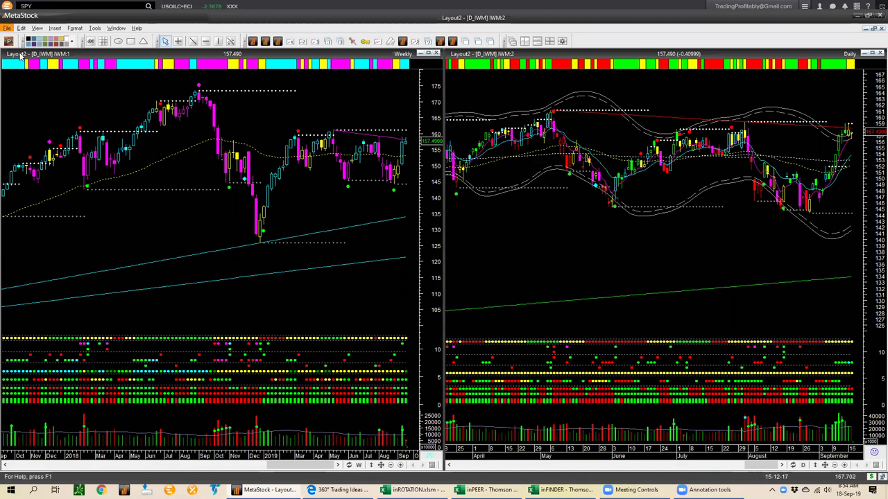
- Close all open charts, saving the changes to Layout2
{"action": "left_click", "coordinate": [7, 28]}
{"action": "left_click", "coordinate": [20, 70]}
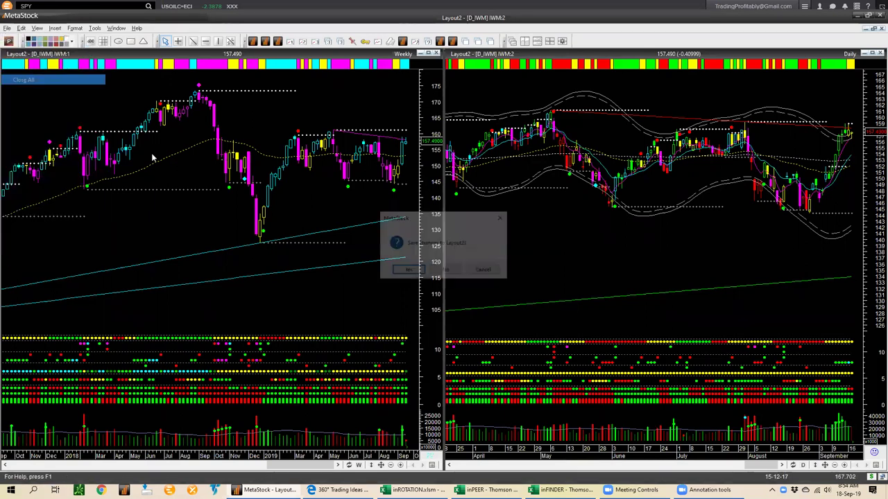
{"action": "key", "text": "Return"}
- Open the explorations in the Power Console and highlight "! IN Finder - Buy If Up <R>" and the "USA - List Stocks (Liquid Options)" instrument list
{"action": "left_click", "coordinate": [9, 41]}
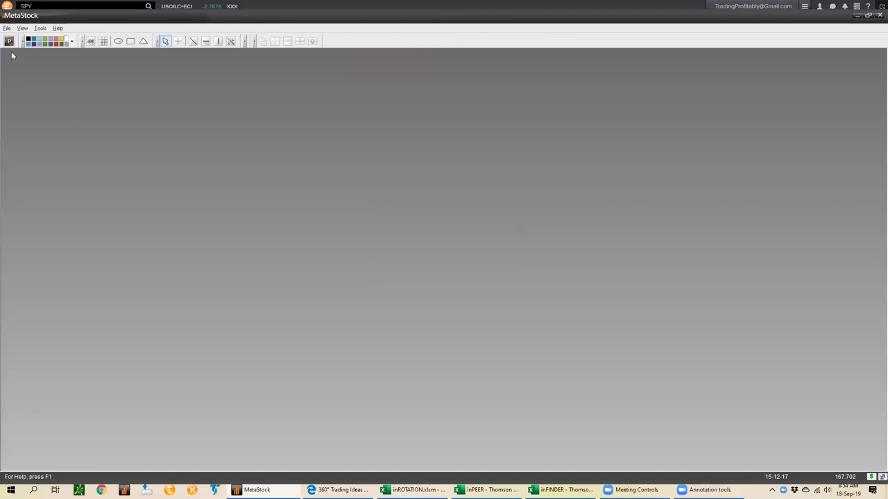
{"action": "left_click", "coordinate": [60, 167]}
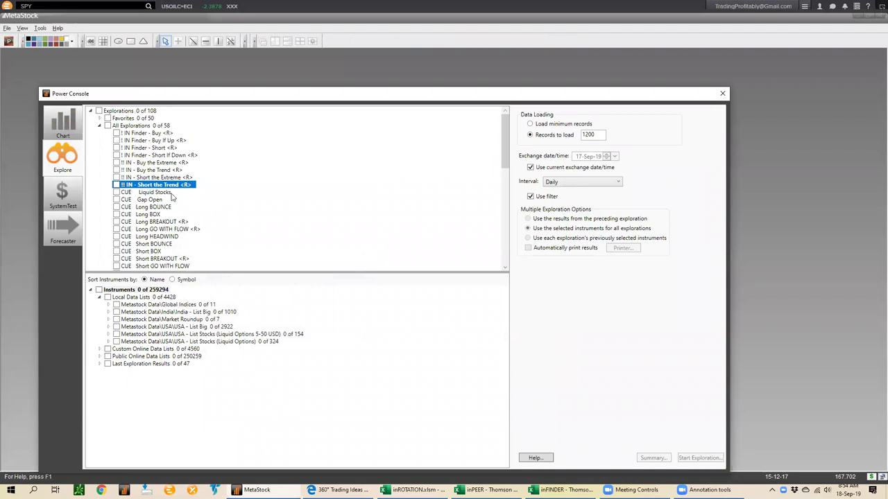
{"action": "left_click", "coordinate": [167, 141]}
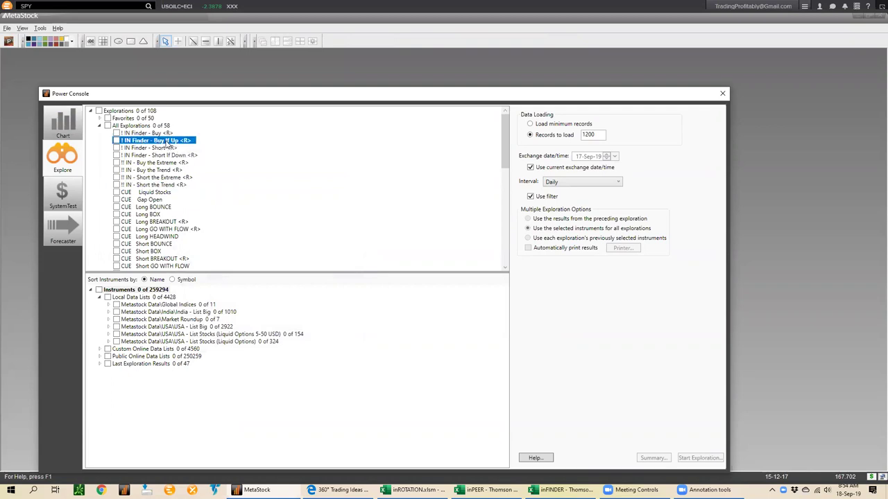
{"action": "right_click", "coordinate": [166, 142]}
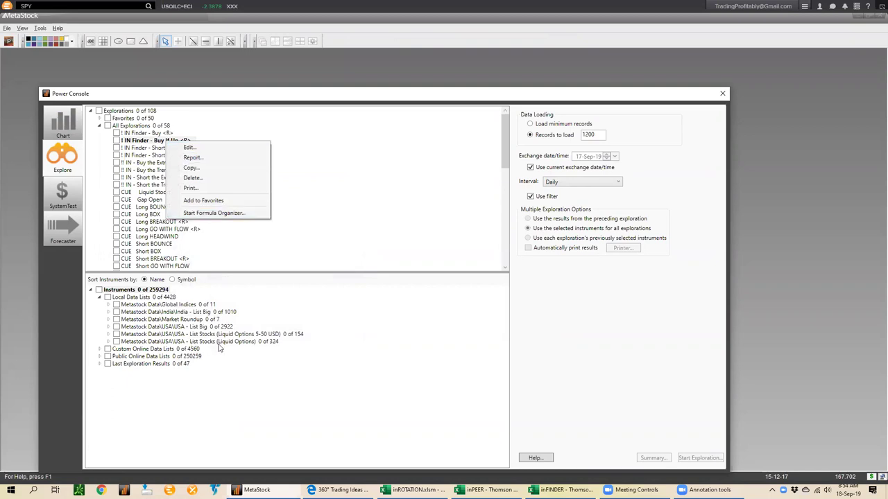
{"action": "left_click", "coordinate": [254, 342]}
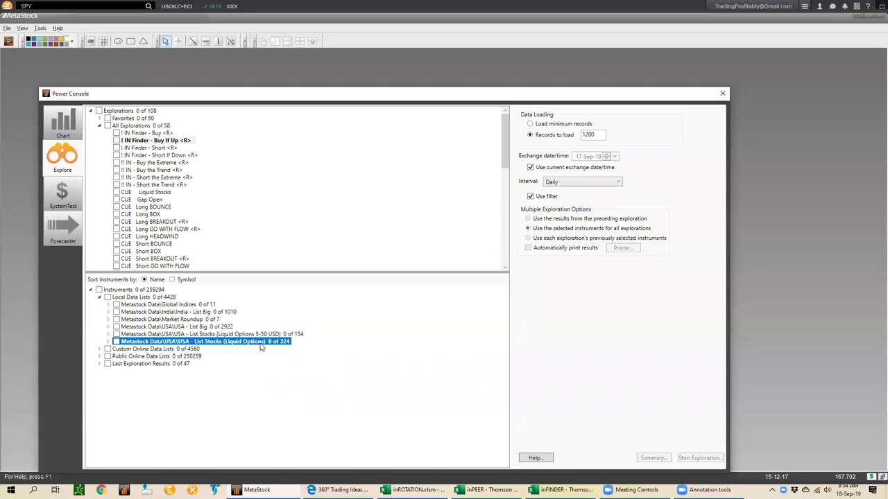
- Open the report for the "! IN Finder - Buy If Up <R>" exploration and copy all of its results
{"action": "right_click", "coordinate": [161, 141]}
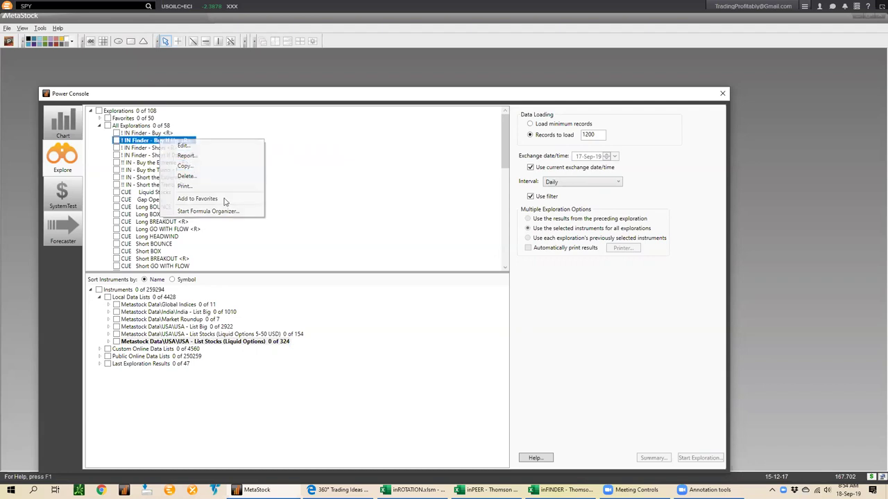
{"action": "right_click", "coordinate": [312, 208]}
{"action": "left_click", "coordinate": [341, 224]}
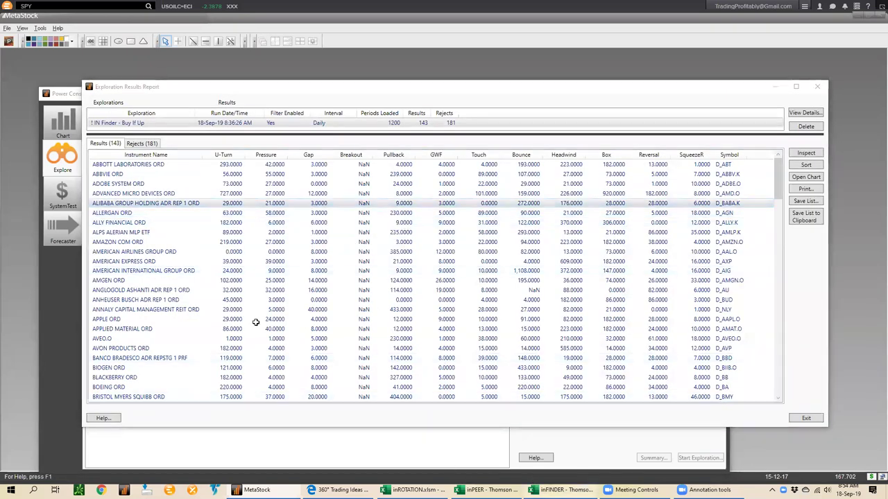
- Switch to the inFINDER workbook and import the copied Buy If Up results into the Finder1 sheet
{"action": "key", "text": "alt+Tab"}
{"action": "left_click", "coordinate": [17, 34]}
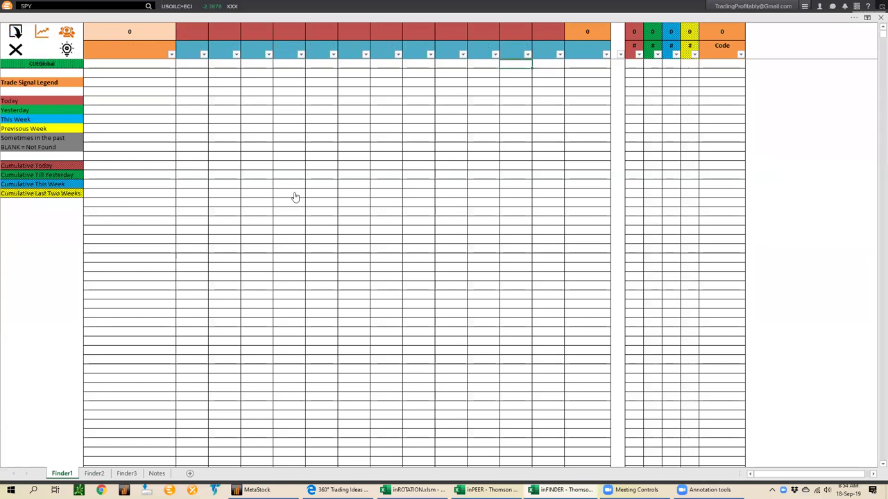
{"action": "left_click", "coordinate": [244, 176]}
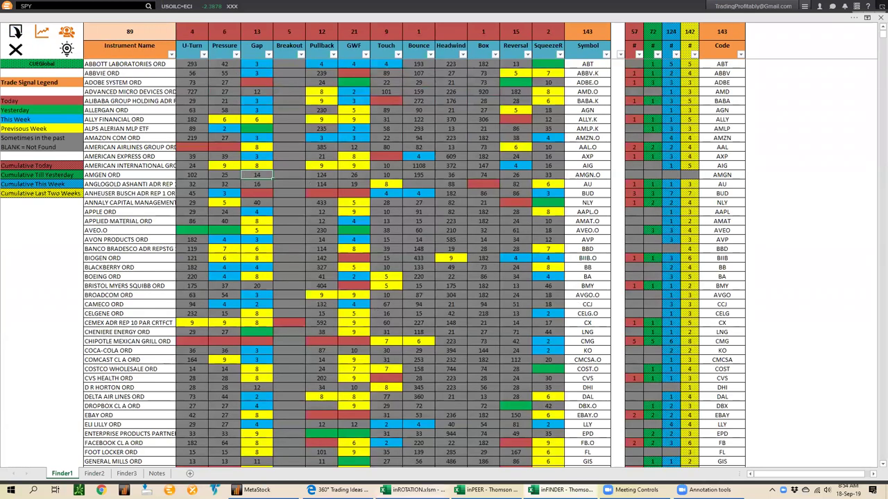
- Back in MetaStock, close the open report, copy all results from the "! IN Finder - Short If Down <R>" report, and close it
{"action": "left_click", "coordinate": [253, 490]}
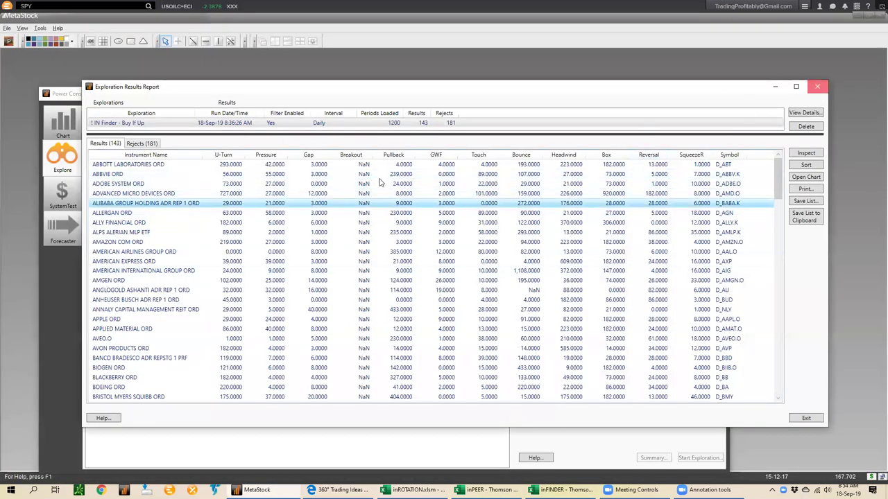
{"action": "left_click", "coordinate": [172, 156]}
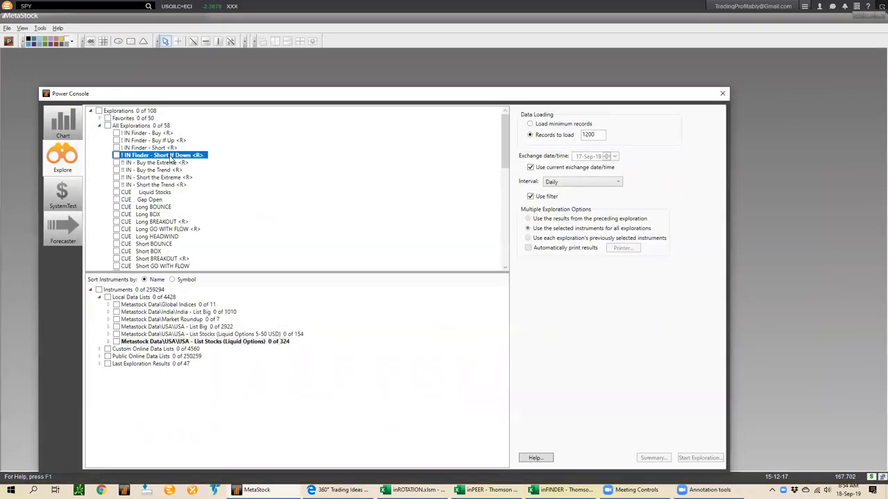
{"action": "right_click", "coordinate": [172, 159]}
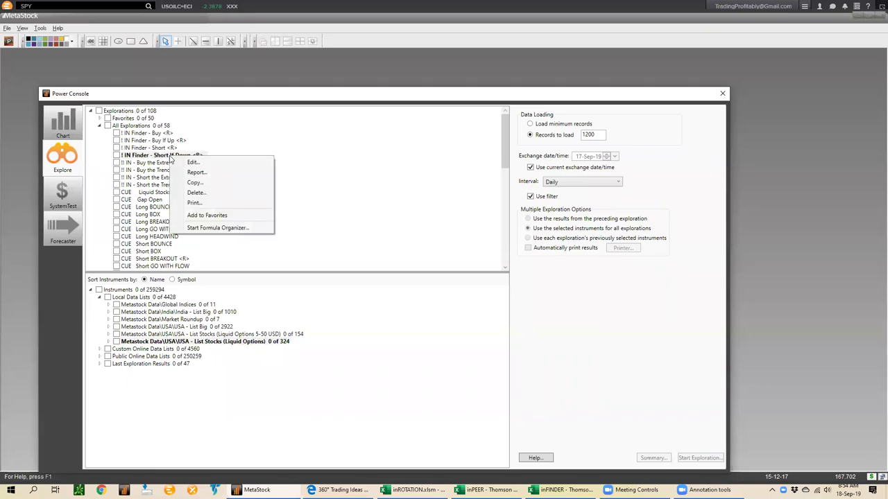
{"action": "left_click", "coordinate": [205, 174]}
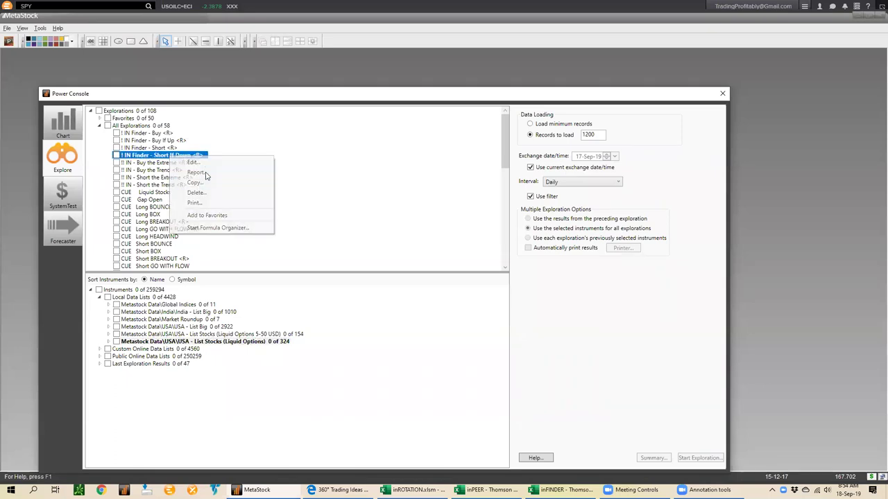
{"action": "right_click", "coordinate": [309, 203]}
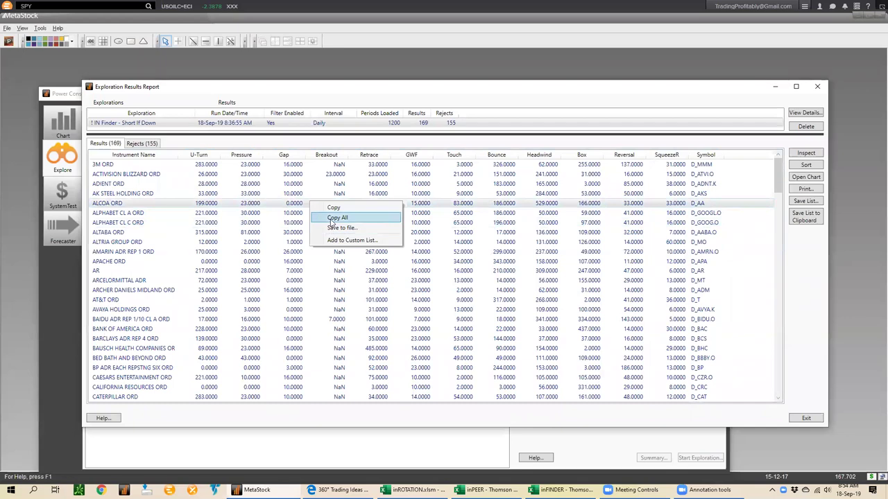
{"action": "left_click", "coordinate": [336, 219]}
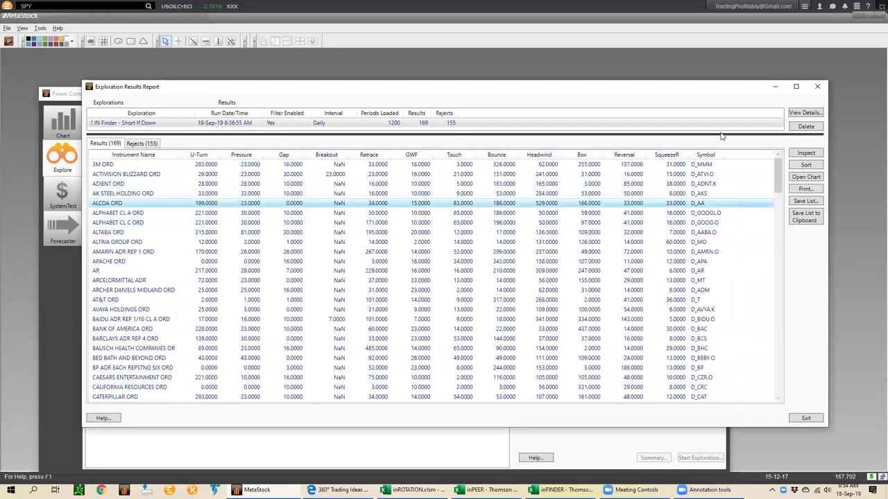
{"action": "left_click", "coordinate": [817, 87]}
- Return to the inFINDER workbook and import the copied Short If Down results into the Finder2 sheet
{"action": "mouse_move", "coordinate": [489, 489]}
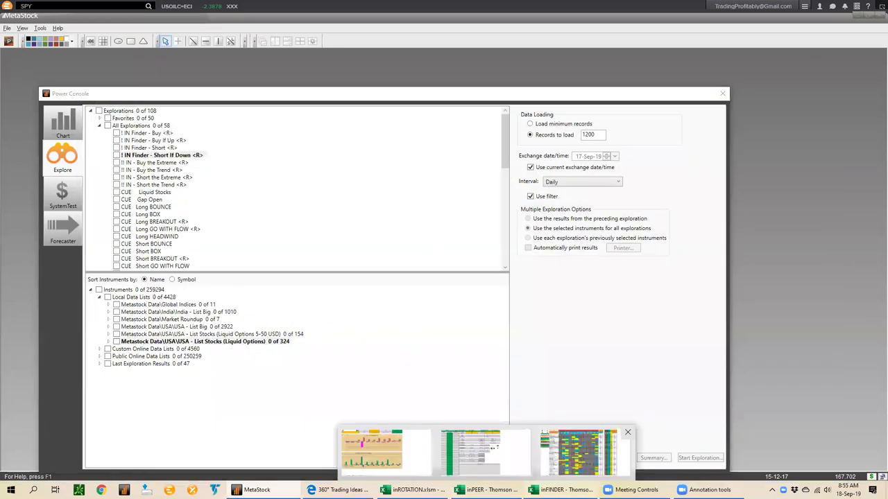
{"action": "left_click", "coordinate": [579, 452]}
{"action": "left_click", "coordinate": [94, 473]}
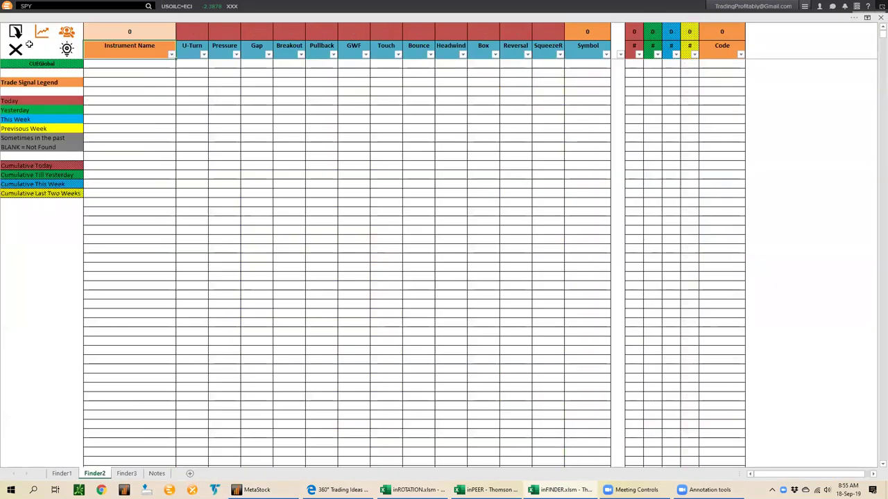
{"action": "left_click", "coordinate": [17, 34]}
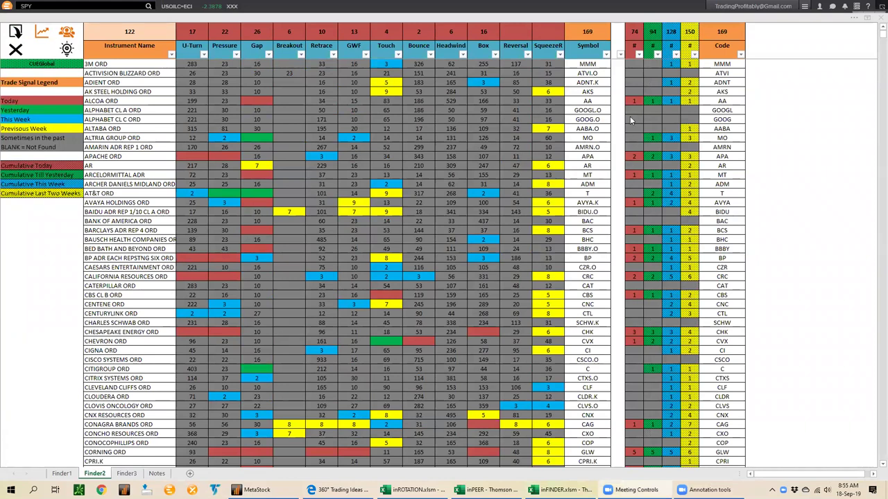
- Sort the Finder2 and Finder1 tables in descending order by the red cumulative-today signal count
{"action": "left_click", "coordinate": [630, 45]}
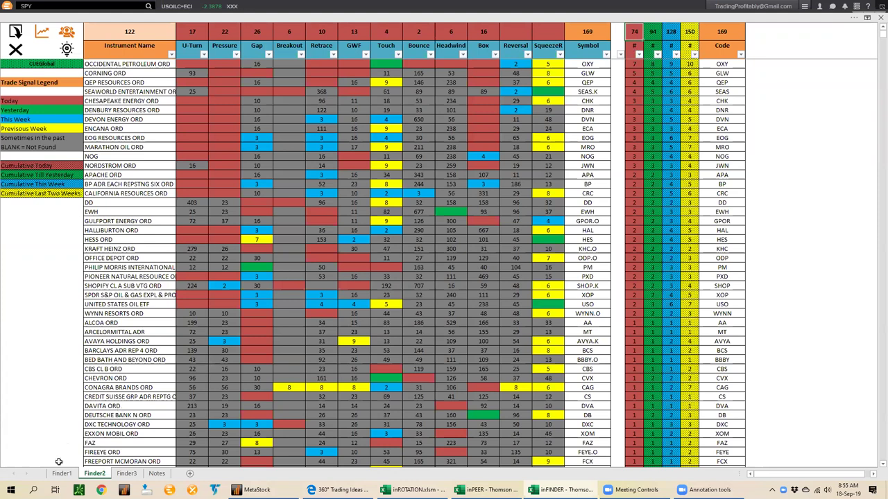
{"action": "key", "text": "ctrl+Page_Up"}
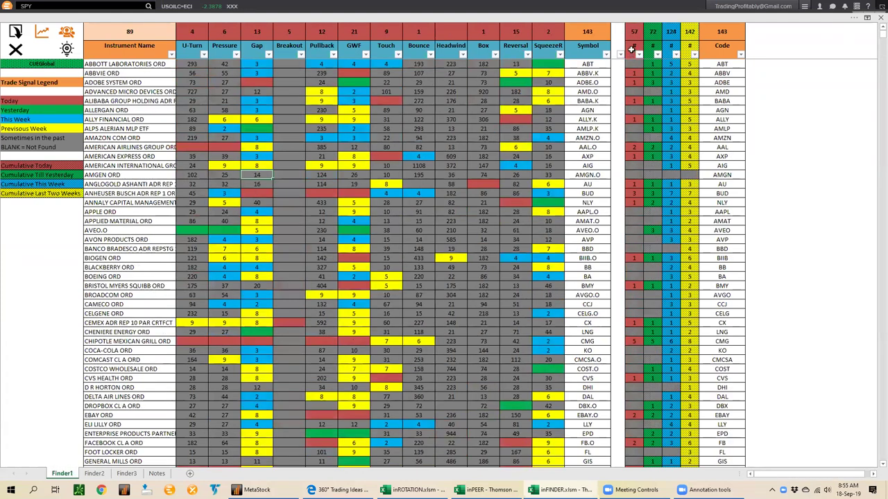
{"action": "left_click", "coordinate": [640, 44]}
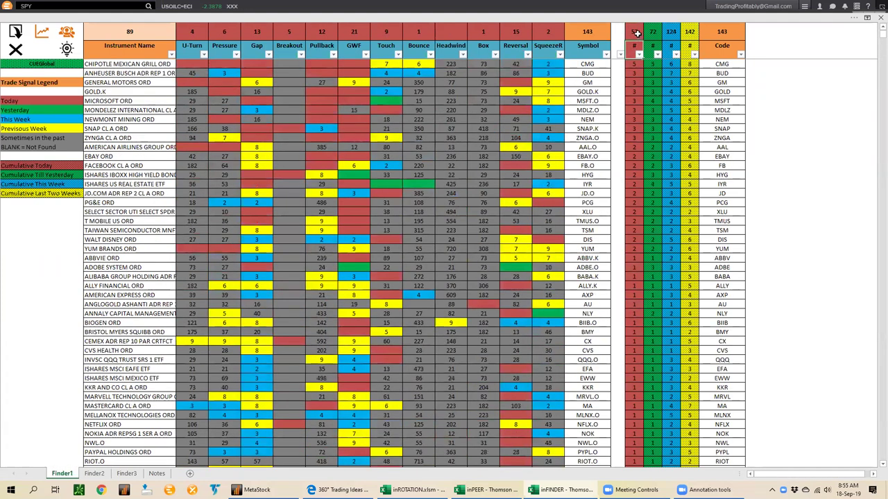
- Compare the cumulative yesterday, this-week and two-week signal totals between the Finder1 and Finder2 sheets
{"action": "left_click", "coordinate": [654, 32]}
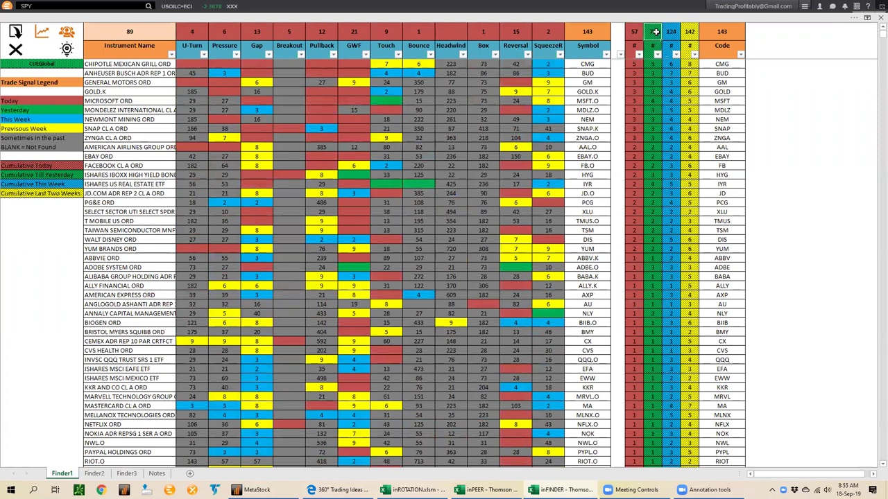
{"action": "left_click", "coordinate": [94, 473]}
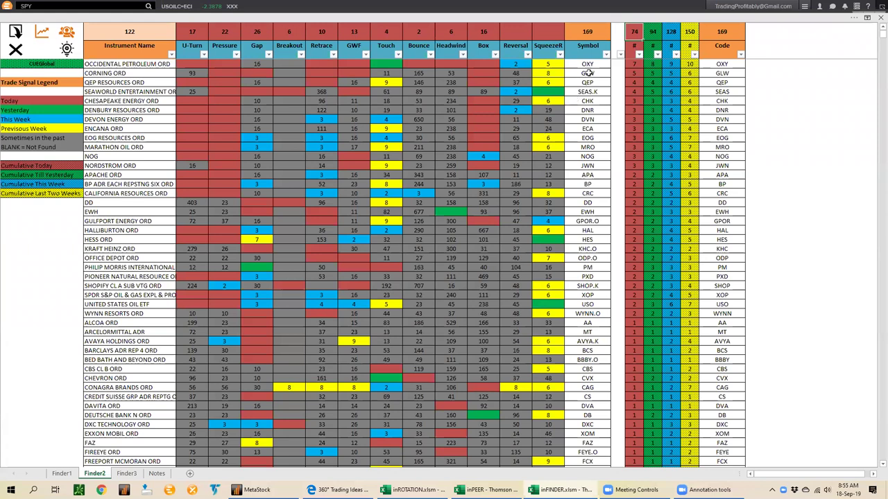
{"action": "left_click", "coordinate": [652, 31]}
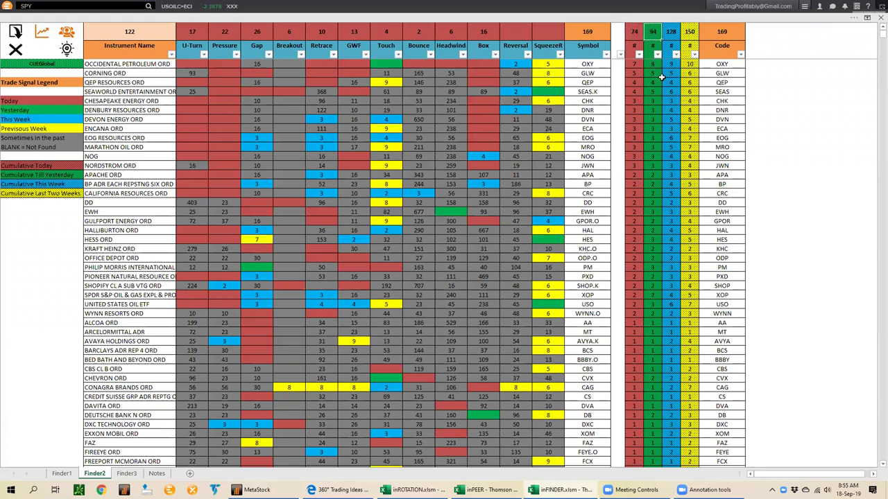
{"action": "left_click", "coordinate": [673, 33]}
{"action": "left_click", "coordinate": [62, 474]}
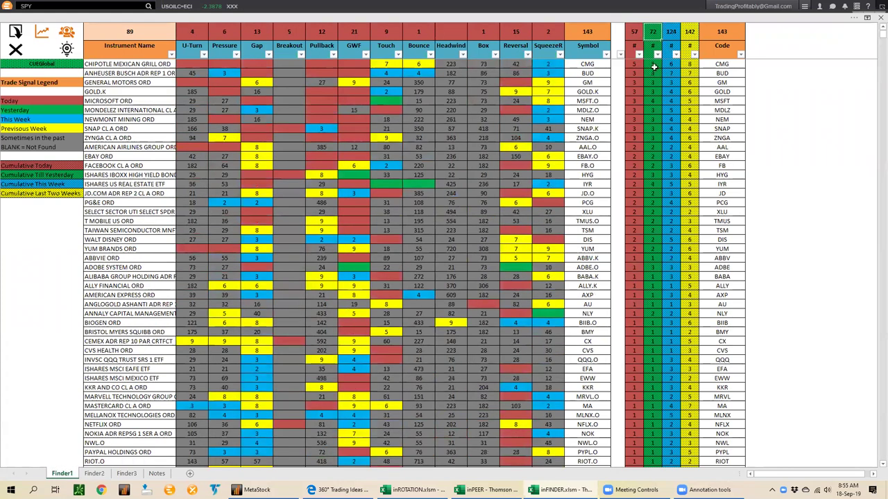
{"action": "left_click", "coordinate": [674, 36]}
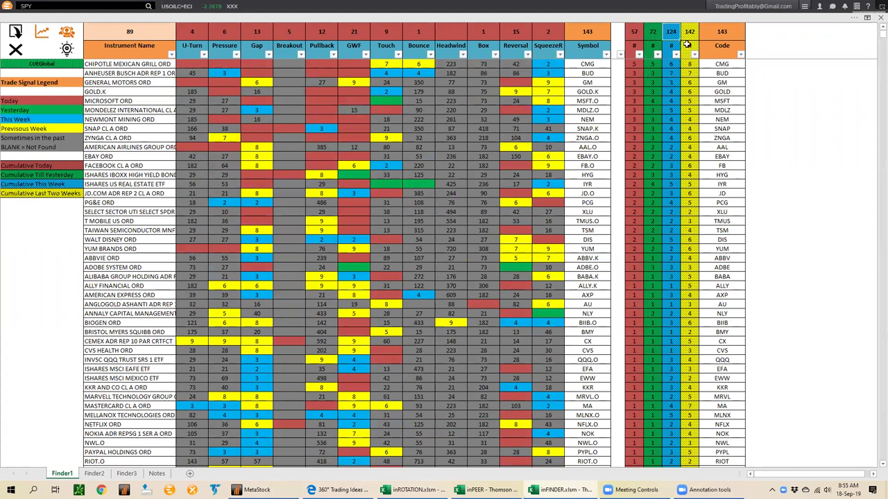
{"action": "left_click", "coordinate": [691, 32]}
{"action": "left_click", "coordinate": [96, 475]}
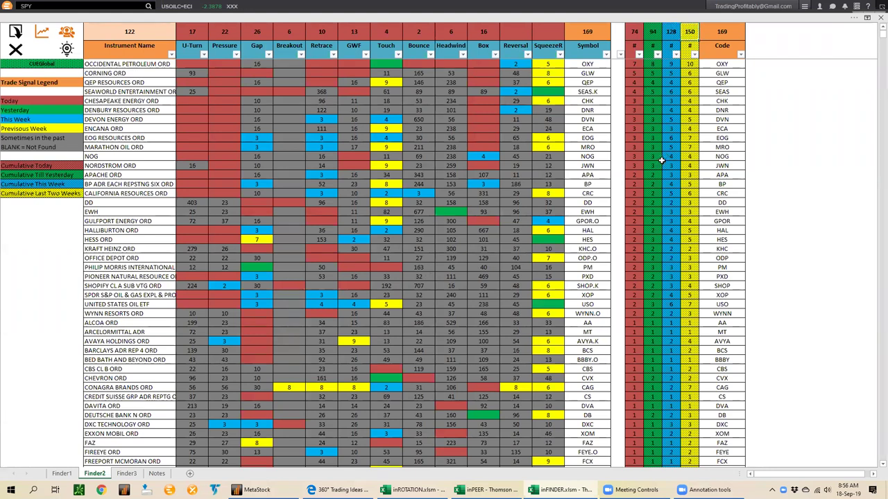
{"action": "left_click", "coordinate": [61, 474]}
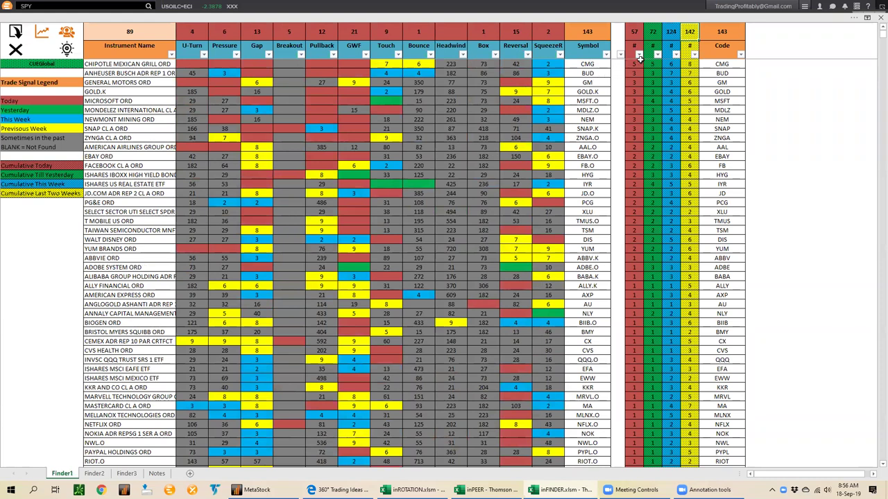
- Highlight the four cumulative signal totals together on Finder1 and Finder2 and compare the buy side with the short side
{"action": "left_click_drag", "start_coordinate": [633, 33], "coordinate": [691, 33]}
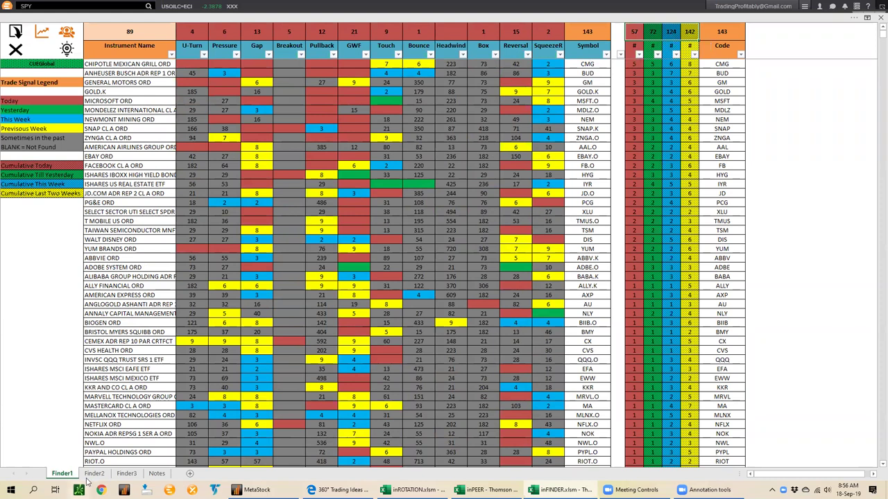
{"action": "left_click", "coordinate": [95, 474]}
{"action": "left_click_drag", "start_coordinate": [633, 32], "coordinate": [689, 32]}
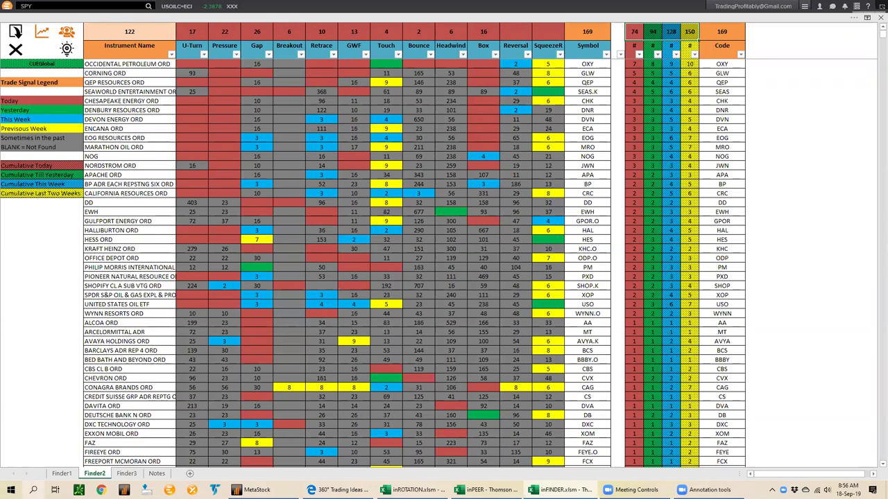
{"action": "left_click", "coordinate": [62, 473]}
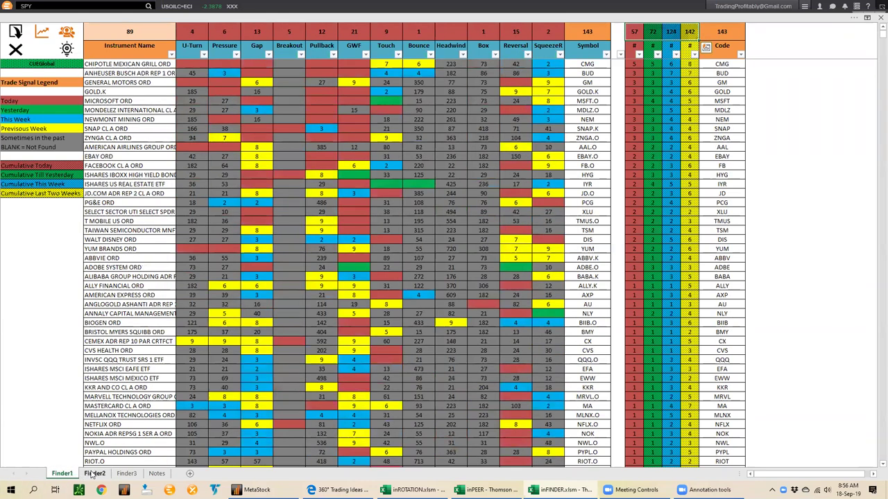
{"action": "left_click", "coordinate": [635, 32]}
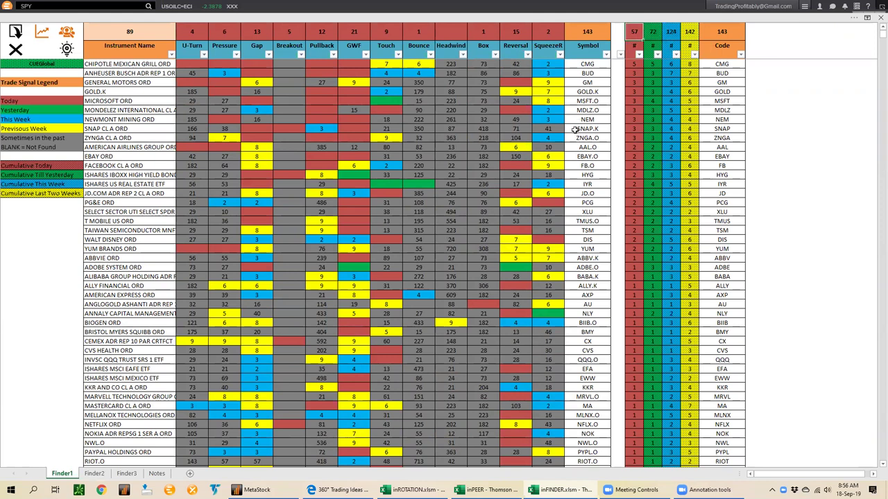
{"action": "left_click", "coordinate": [95, 474]}
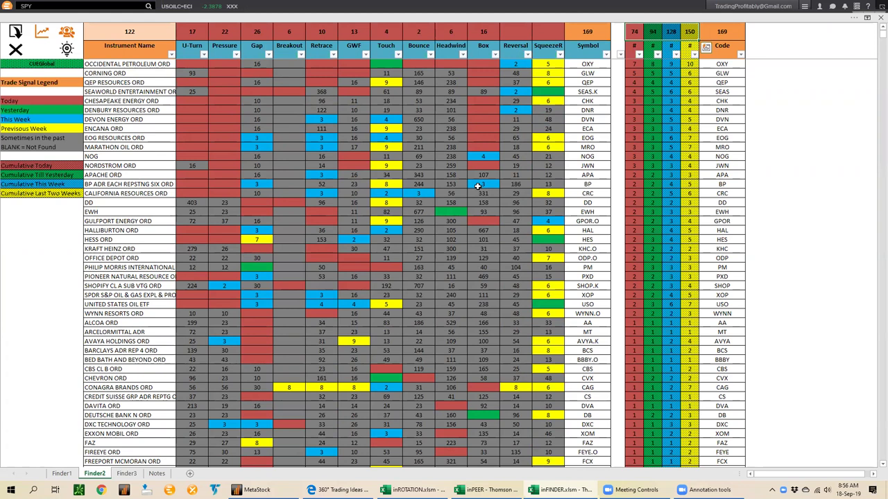
- Switch to the inROTATION workbook and examine the sector performance charts on its dashboard, pointing out the 1D and 5D series
{"action": "mouse_move", "coordinate": [416, 490]}
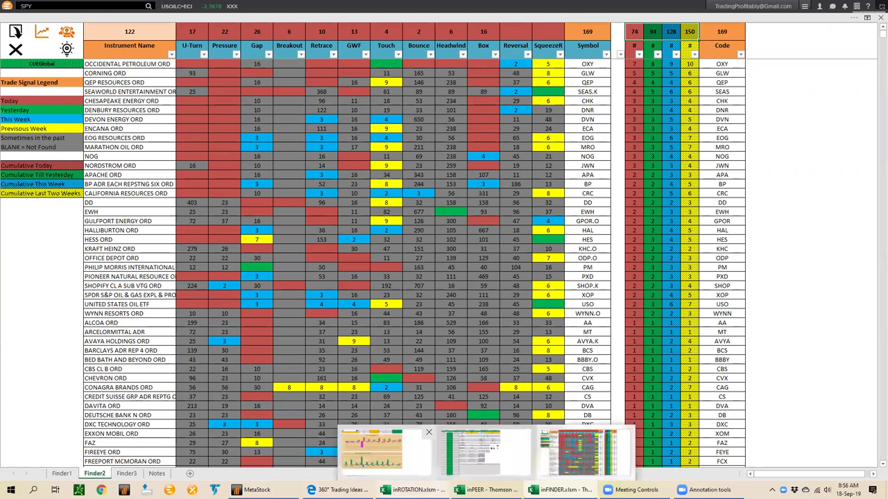
{"action": "left_click", "coordinate": [375, 452]}
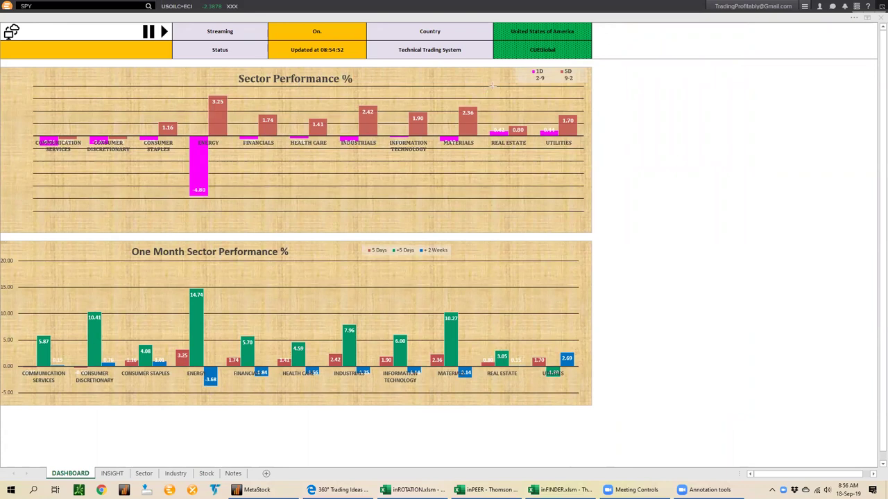
{"action": "left_click_drag", "start_coordinate": [532, 77], "coordinate": [535, 78]}
{"action": "left_click_drag", "start_coordinate": [564, 98], "coordinate": [575, 79]}
{"action": "left_click", "coordinate": [113, 54]}
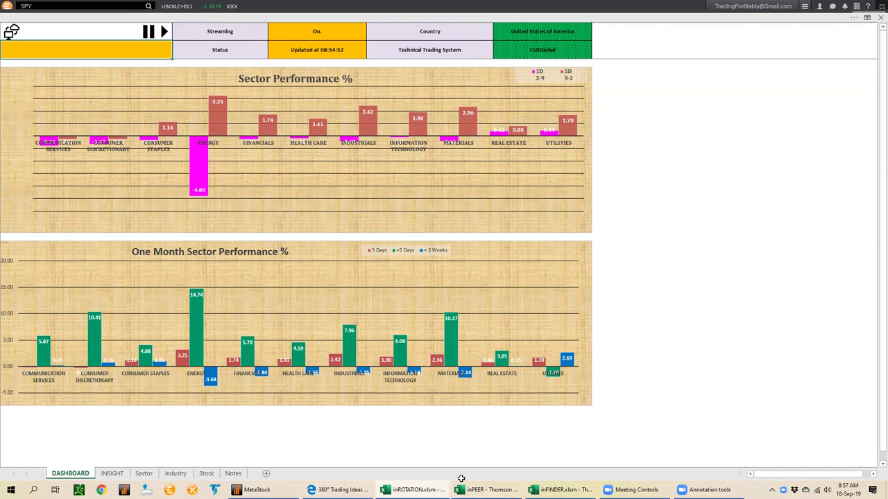
{"action": "left_click", "coordinate": [148, 33]}
- Switch to MetaStock and open the charts for spy from the Power Console with the Cue At A Glance template applied
{"action": "key", "text": "alt+Tab"}
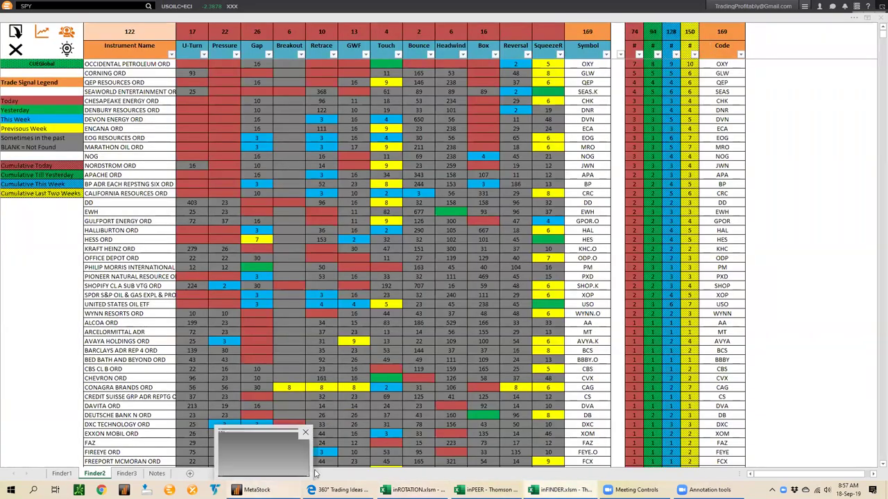
{"action": "left_click", "coordinate": [253, 490]}
{"action": "left_click", "coordinate": [69, 130]}
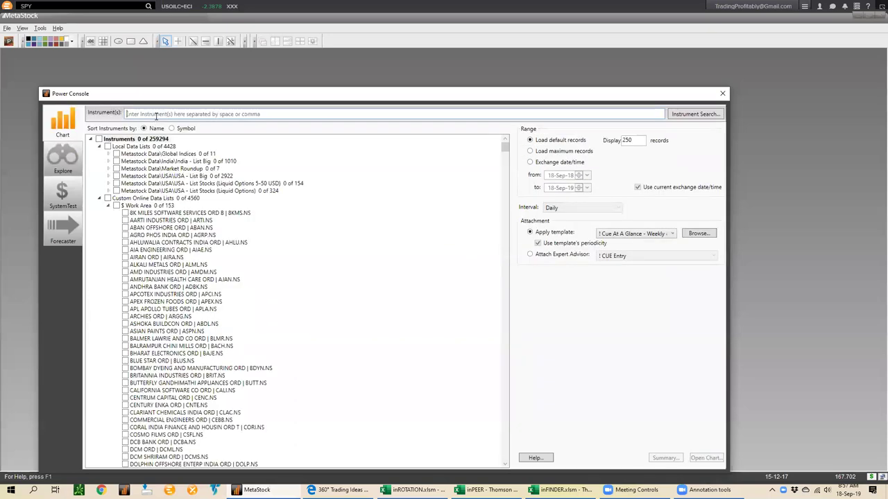
{"action": "type", "text": "j"}
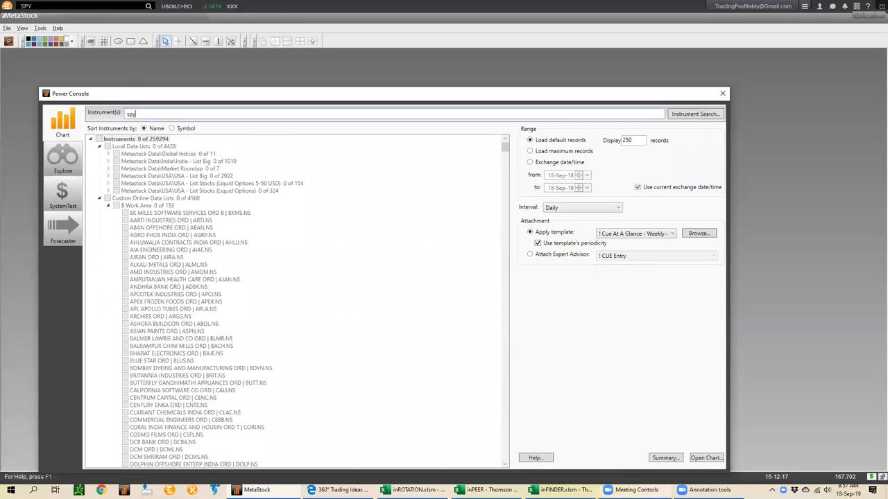
{"action": "left_click", "coordinate": [699, 460]}
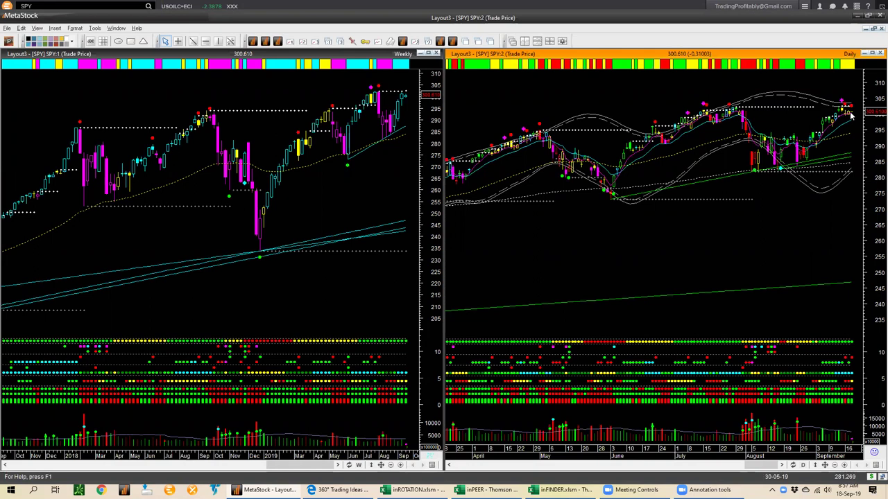
- Point out the resistance near the recent high on the SPY daily chart with arrows, and clear the annotations
{"action": "left_click_drag", "start_coordinate": [817, 108], "coordinate": [872, 106]}
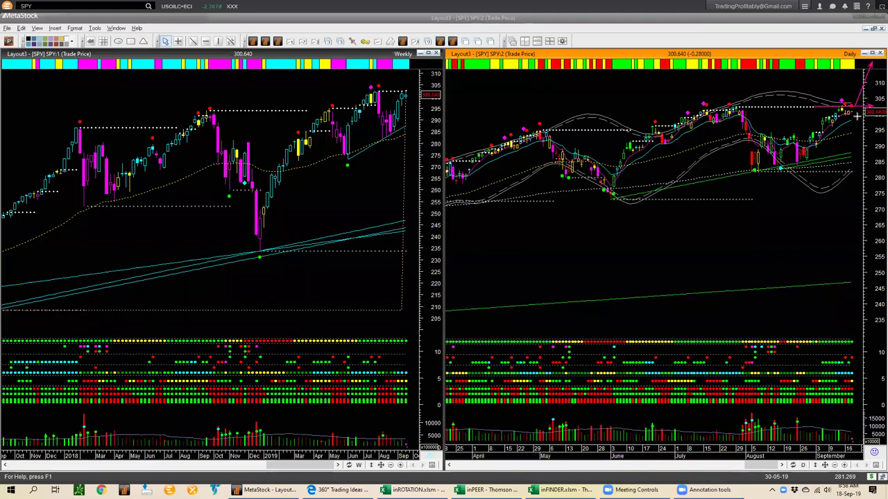
{"action": "left_click_drag", "start_coordinate": [856, 108], "coordinate": [869, 147]}
{"action": "key", "text": "Escape"}
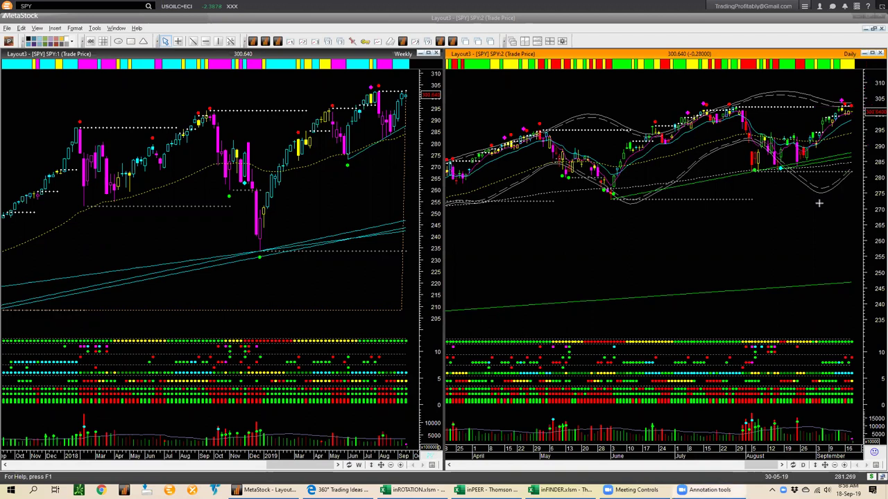
{"action": "left_click", "coordinate": [536, 222]}
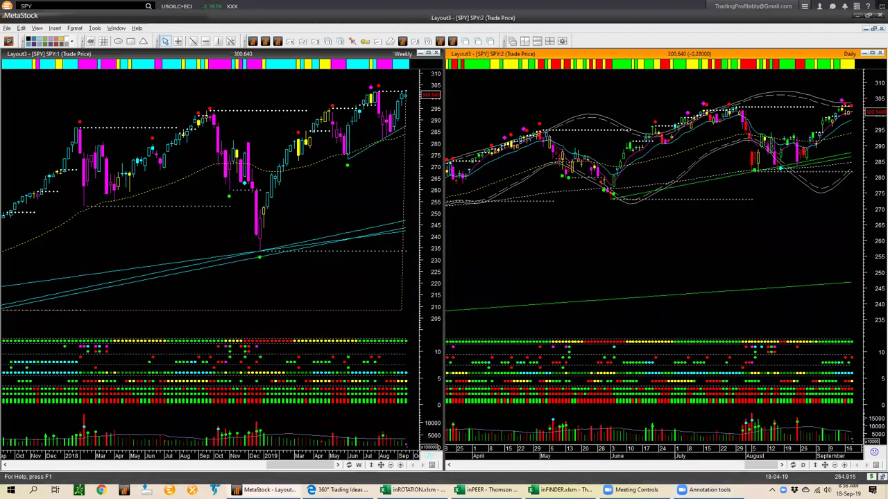
- Close the entire SPY chart layout without saving its changes
{"action": "left_click", "coordinate": [880, 53]}
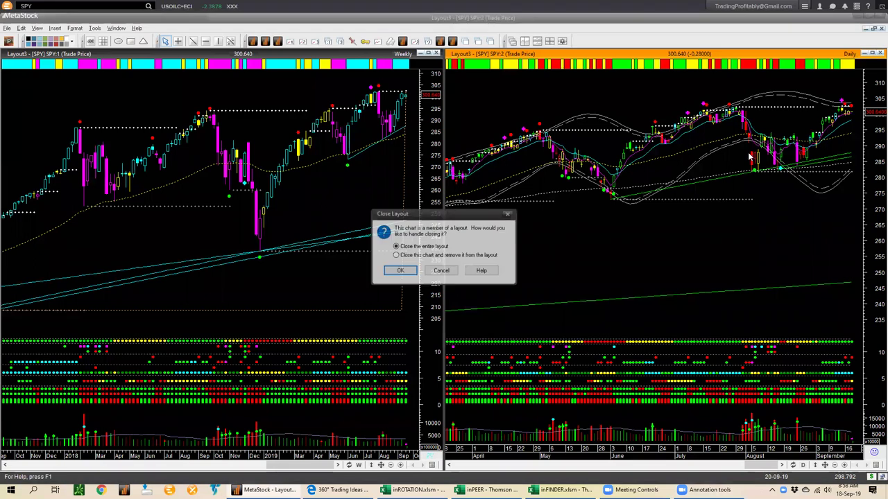
{"action": "left_click", "coordinate": [400, 271]}
{"action": "left_click", "coordinate": [448, 273]}
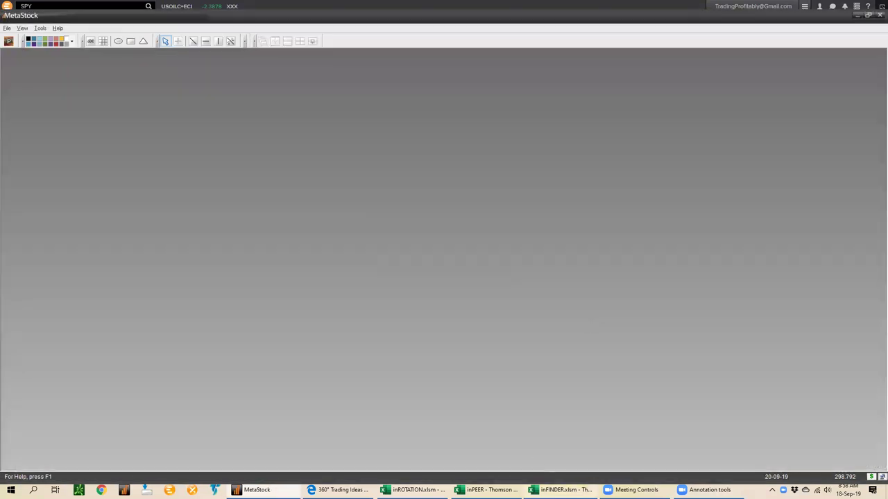
- Switch to the inFINDER workbook and sort the Finder2 sheet by the U-Turn column to bring the latest signals first
{"action": "key", "text": "alt+Tab"}
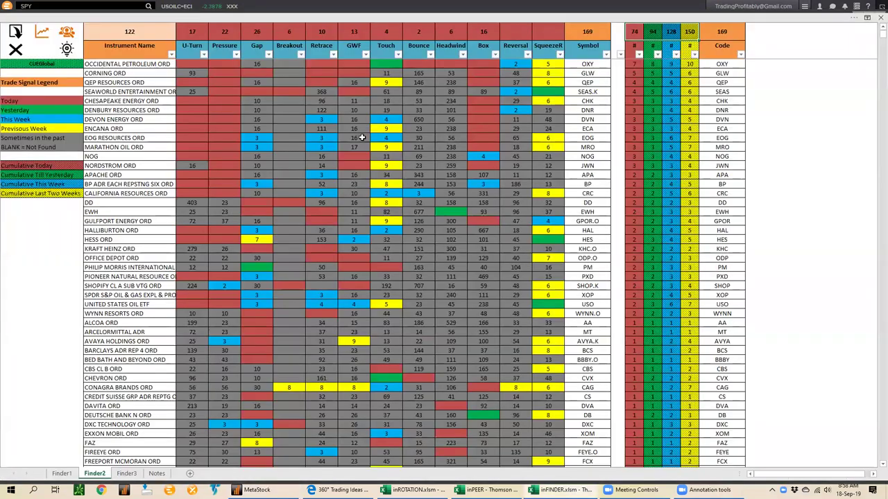
{"action": "left_click", "coordinate": [191, 47]}
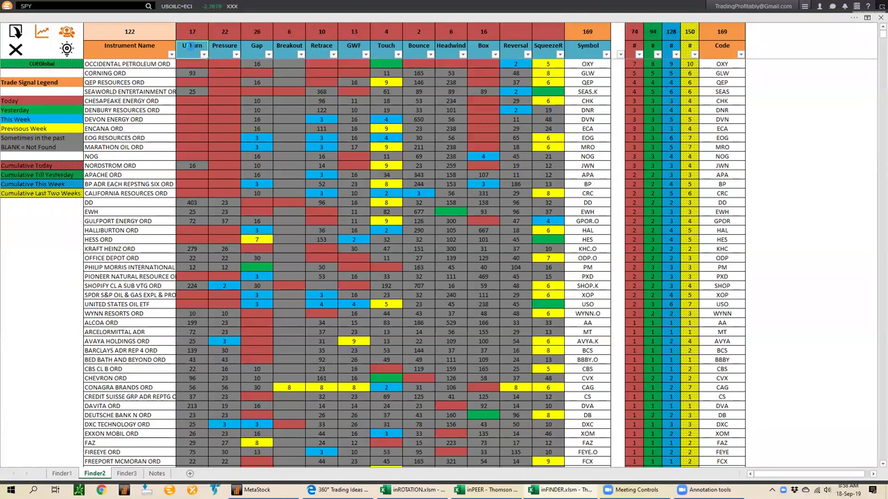
{"action": "left_click", "coordinate": [127, 63]}
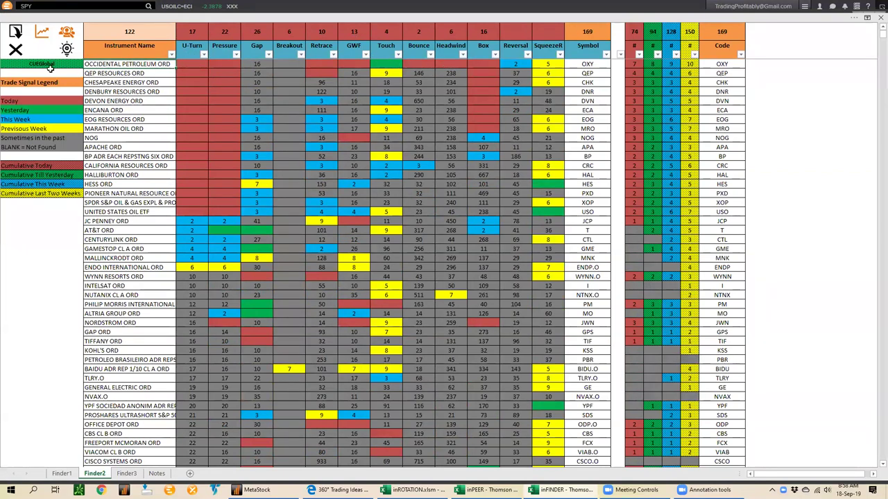
{"action": "left_click", "coordinate": [86, 63]}
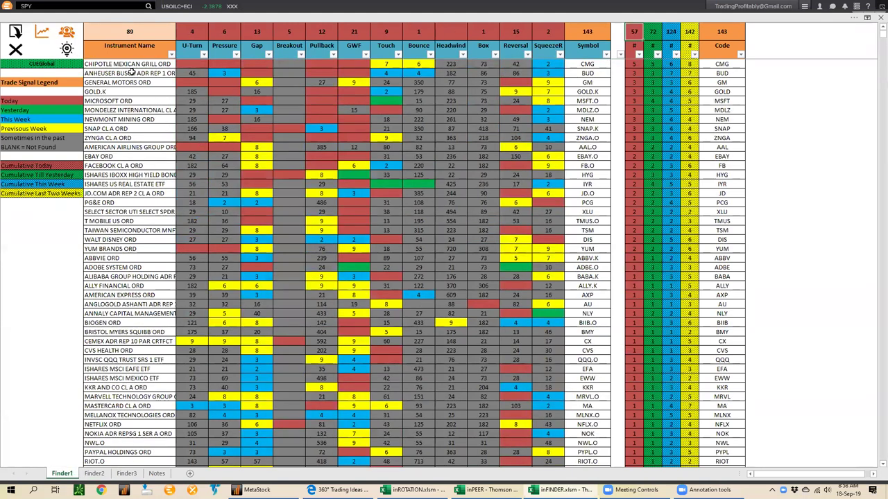
- Examine the Chipotle Mexican Grill row on the Finder1 sheet, highlighting its signals and the Touch and Bounce cells
{"action": "left_click", "coordinate": [134, 64]}
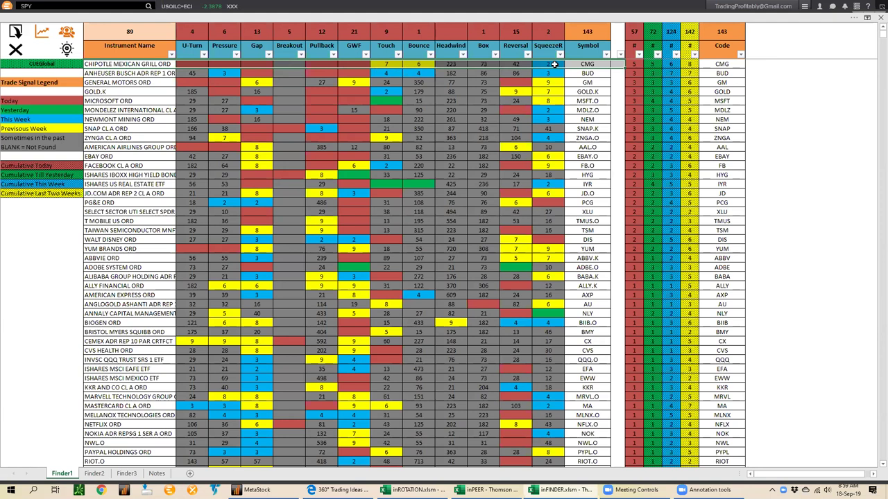
{"action": "left_click", "coordinate": [416, 64]}
{"action": "left_click_drag", "start_coordinate": [410, 63], "coordinate": [390, 66]}
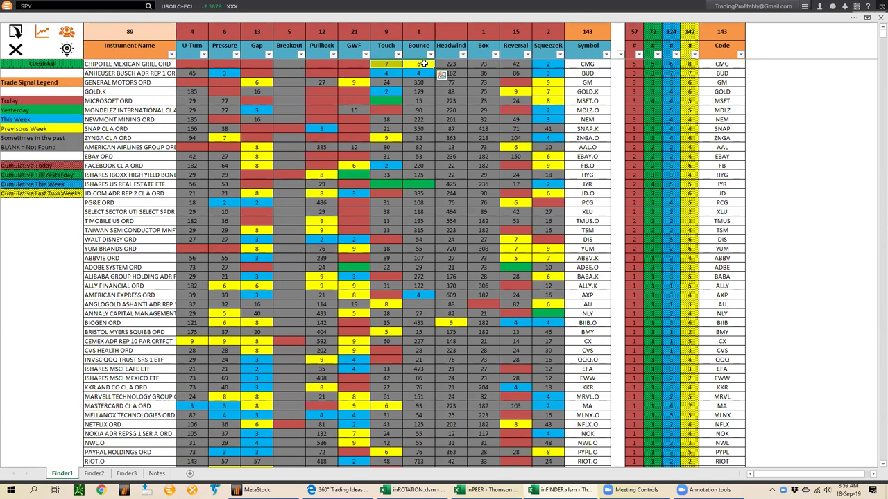
{"action": "left_click", "coordinate": [160, 65]}
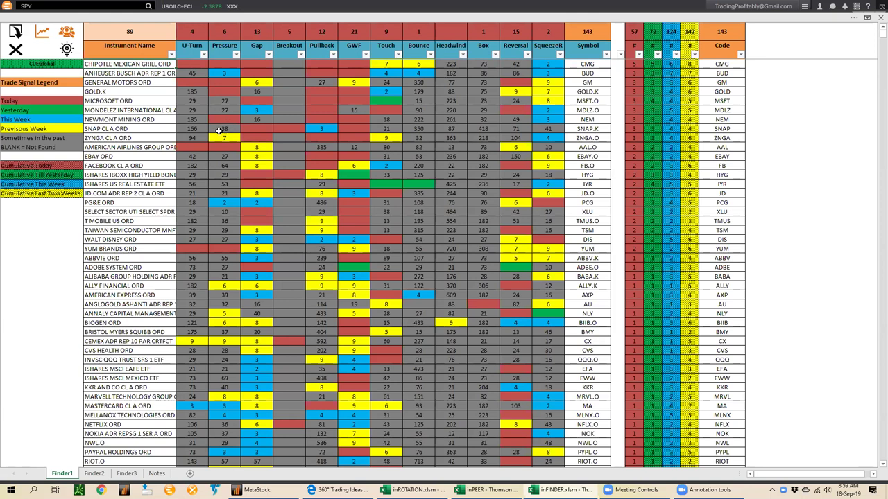
- Open the weekly and daily charts for Chipotle (CMG) in MetaStock from the Finder1 sheet
{"action": "left_click", "coordinate": [42, 34]}
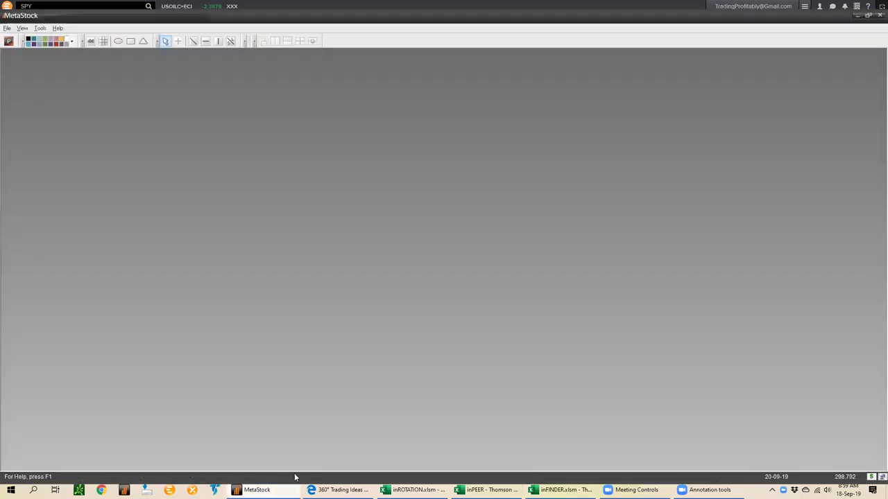
{"action": "left_click", "coordinate": [8, 41]}
{"action": "key", "text": "Escape"}
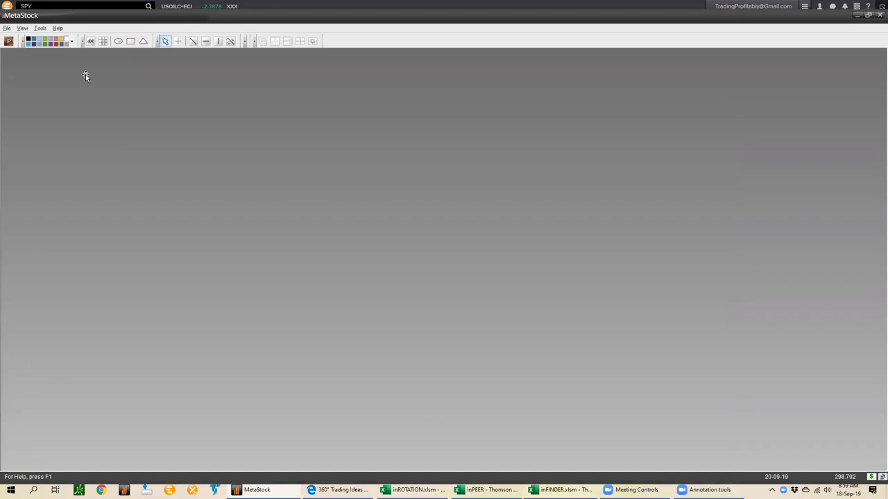
{"action": "key", "text": "alt+Tab"}
{"action": "left_click", "coordinate": [44, 35]}
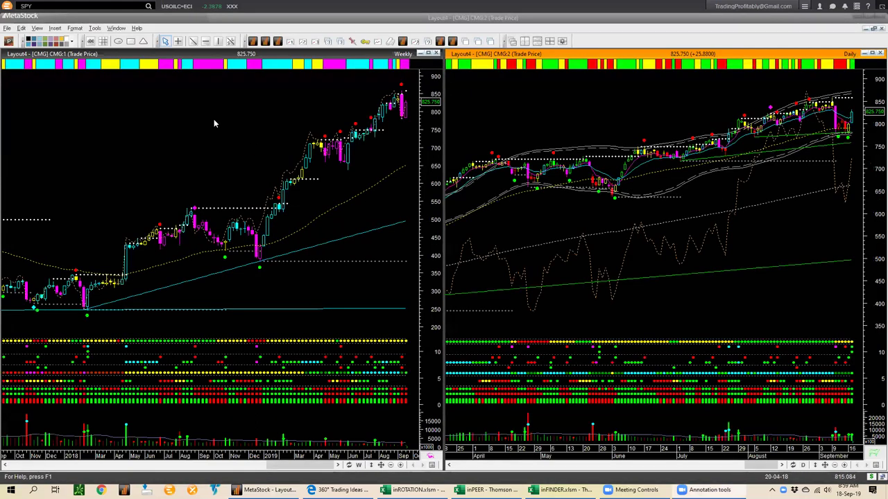
- Mark the recent support area and latest bar on the CMG daily and weekly charts with arrows, and erase the annotations
{"action": "left_click_drag", "start_coordinate": [796, 176], "coordinate": [836, 137]}
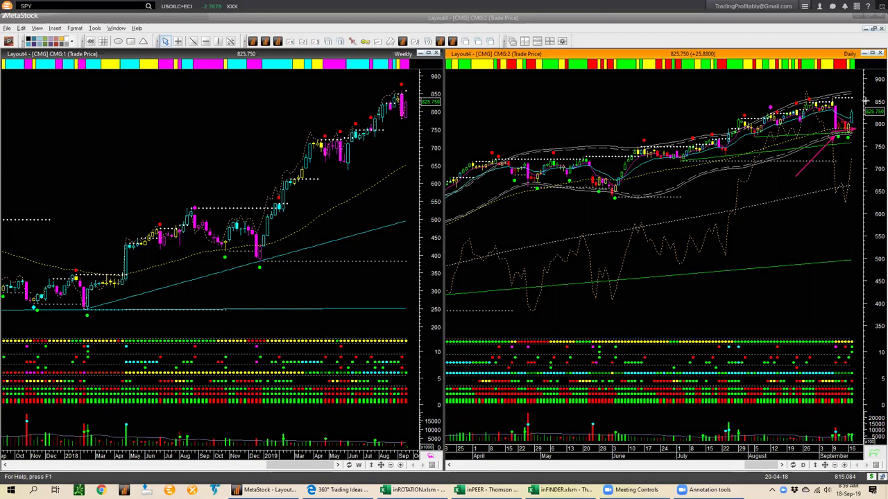
{"action": "left_click_drag", "start_coordinate": [865, 95], "coordinate": [851, 112]}
{"action": "mouse_move", "coordinate": [446, 141]}
{"action": "left_mouse_down"}
{"action": "mouse_move", "coordinate": [410, 121]}
{"action": "mouse_move", "coordinate": [406, 129]}
{"action": "left_mouse_up"}
{"action": "key", "text": "e"}
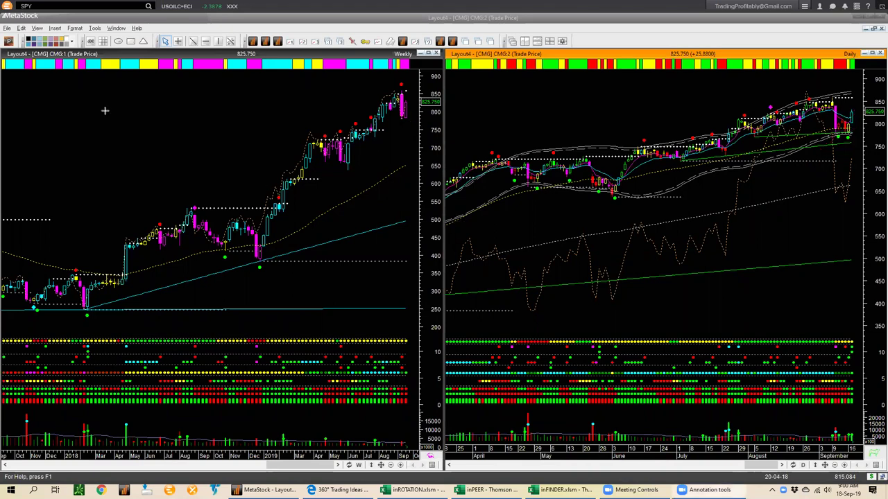
- Close the entire CMG chart layout without saving its changes
{"action": "left_click", "coordinate": [880, 53]}
{"action": "left_click", "coordinate": [400, 270]}
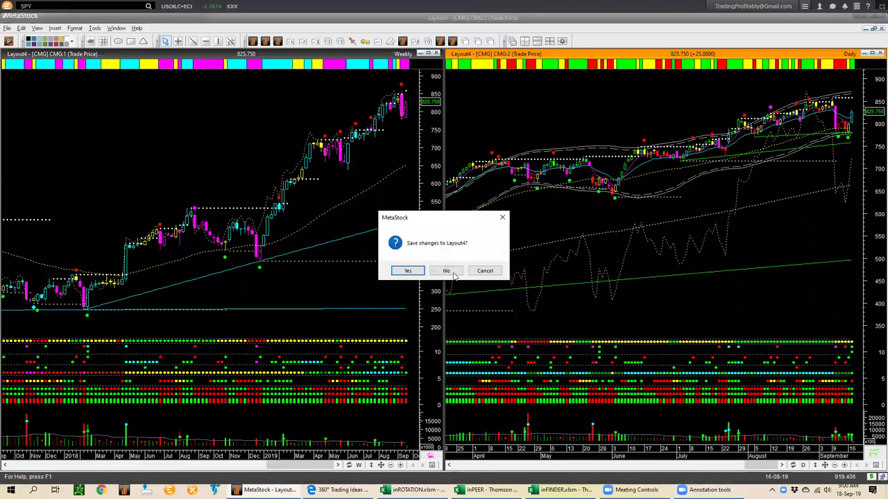
{"action": "left_click", "coordinate": [446, 272]}
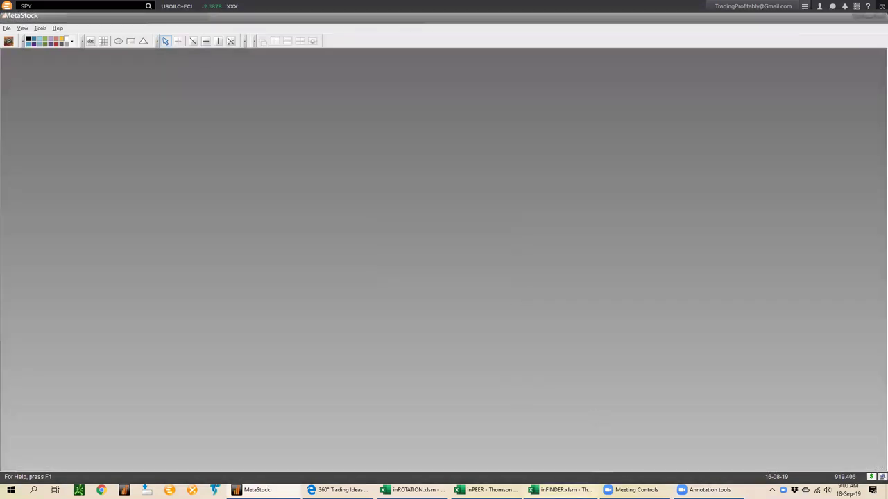
- Back on Finder1 with the Chipotle row cleared, sort by U-Turn and select the General Motors, American Airlines and Yum Brands rows
{"action": "key", "text": "alt+Tab"}
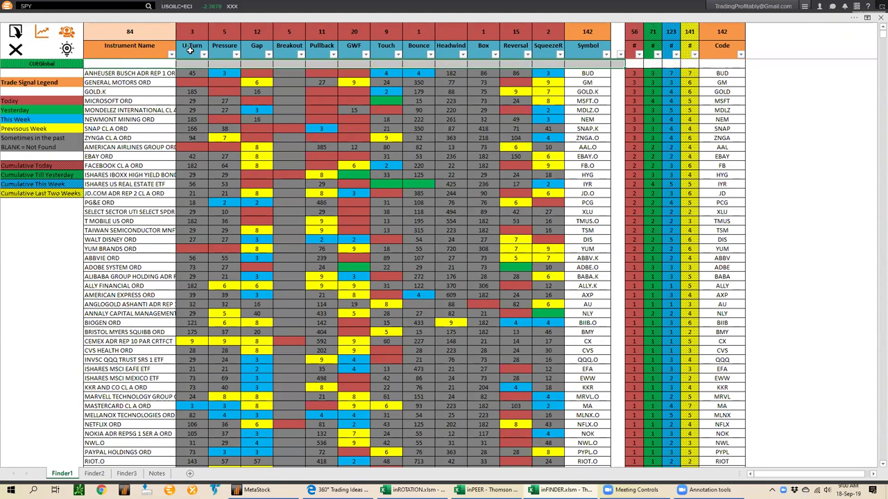
{"action": "left_click", "coordinate": [190, 50]}
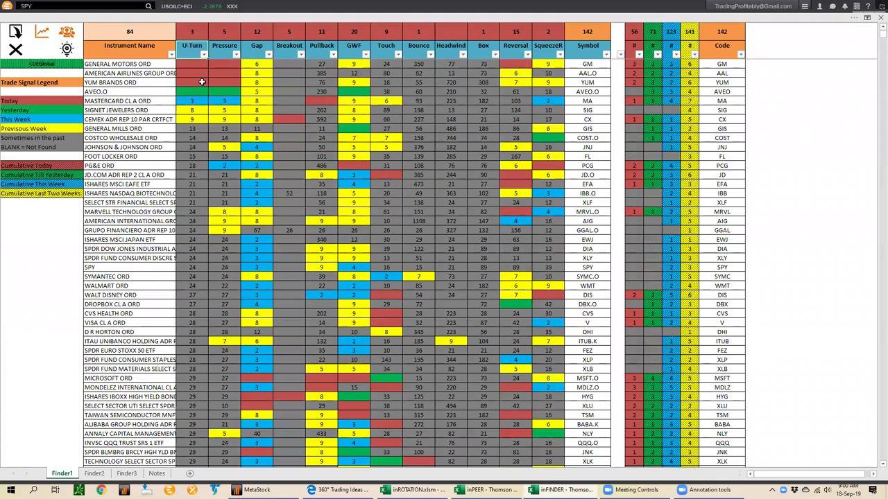
{"action": "left_click_drag", "start_coordinate": [196, 63], "coordinate": [190, 78]}
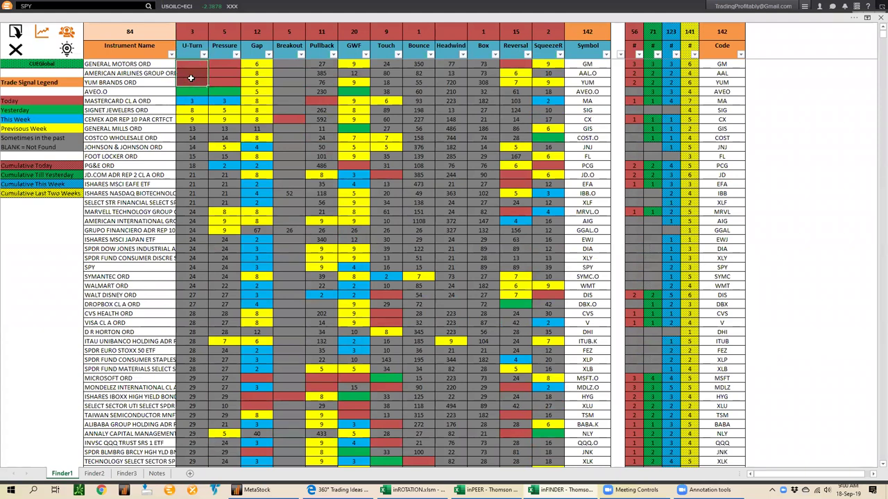
{"action": "key", "text": "shift+space"}
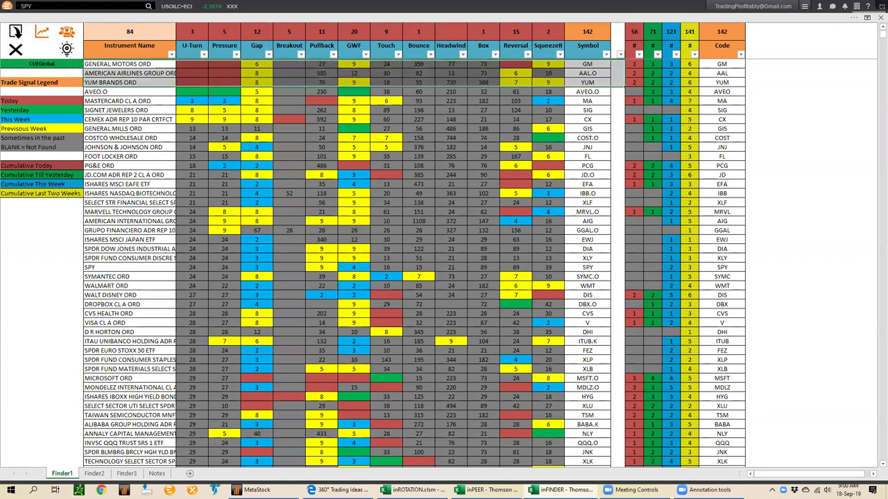
- Switch to MetaStock and set the Power Console's chart template to ! Cue Default - Daily
{"action": "left_click", "coordinate": [256, 490]}
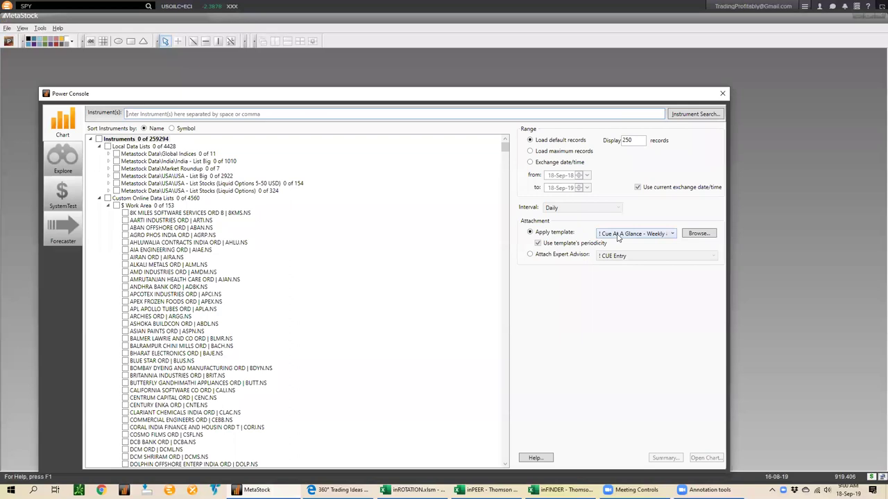
{"action": "left_click", "coordinate": [620, 236]}
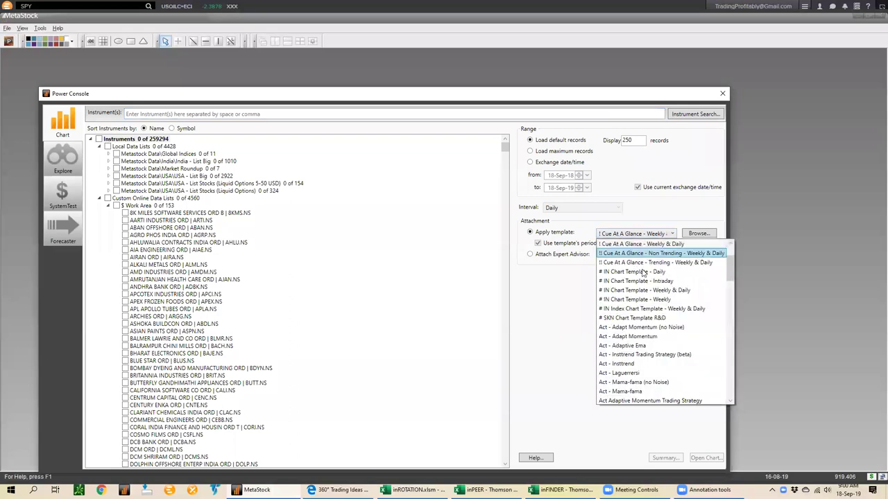
{"action": "scroll", "coordinate": [654, 287], "scroll_direction": "up", "scroll_amount": 3}
{"action": "left_click", "coordinate": [649, 272]}
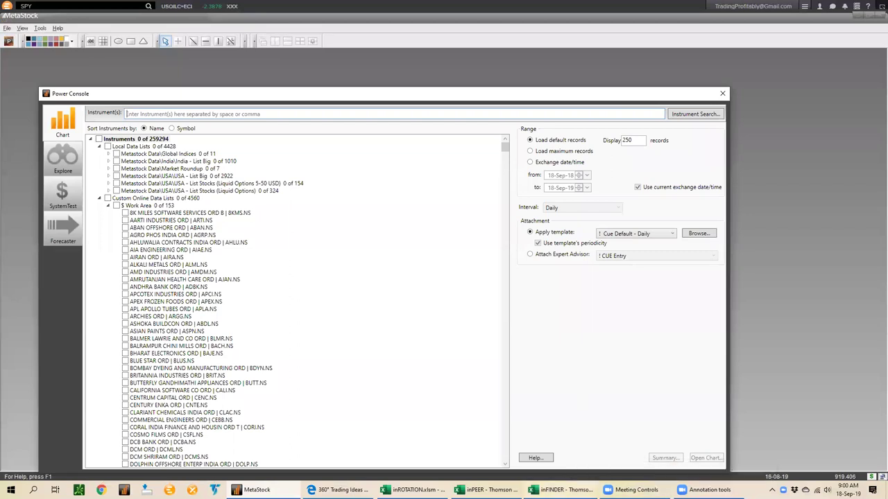
- Open the daily charts for the three selected Finder1 instruments in MetaStock, retrying the data request that fails
{"action": "left_click", "coordinate": [562, 490]}
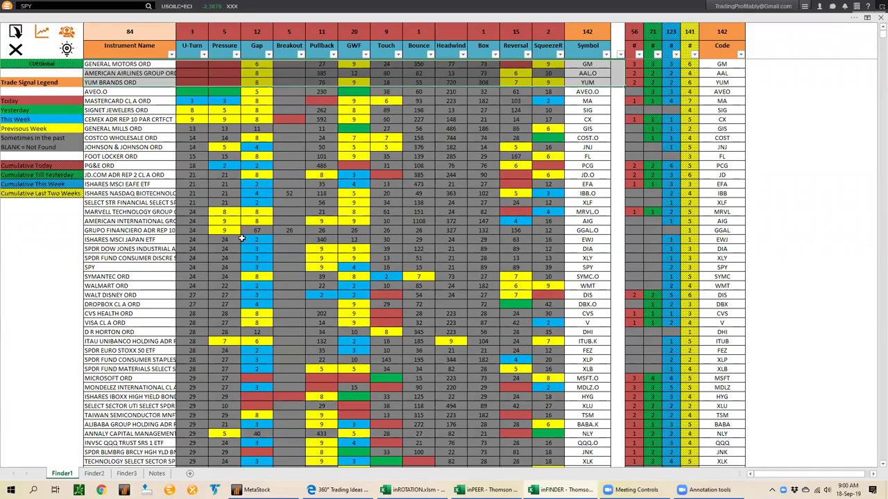
{"action": "left_click", "coordinate": [43, 33]}
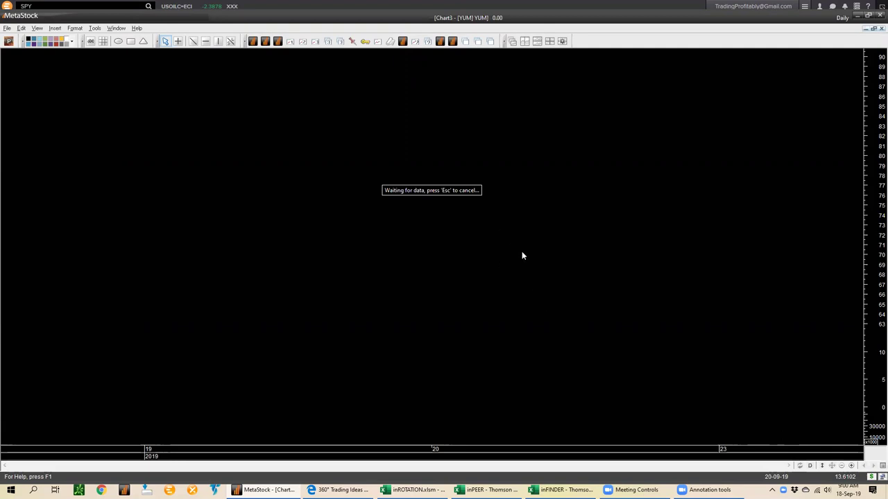
{"action": "key", "text": "ctrl+F4"}
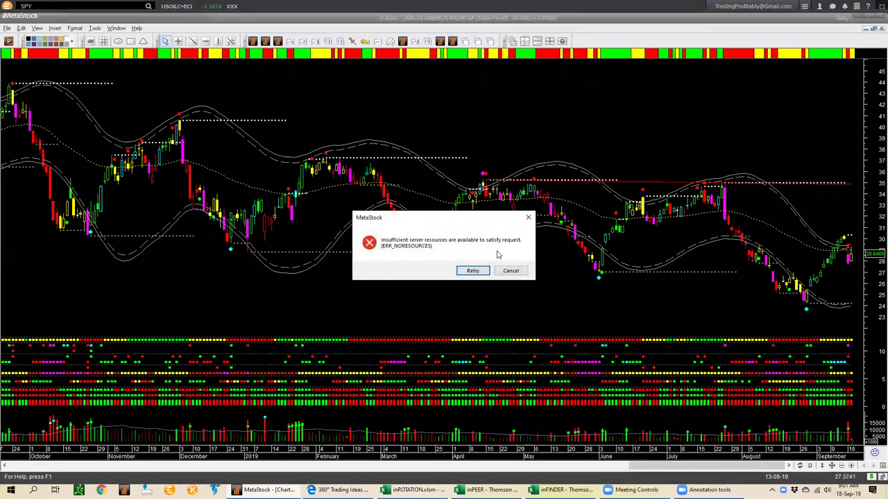
{"action": "left_click", "coordinate": [472, 271]}
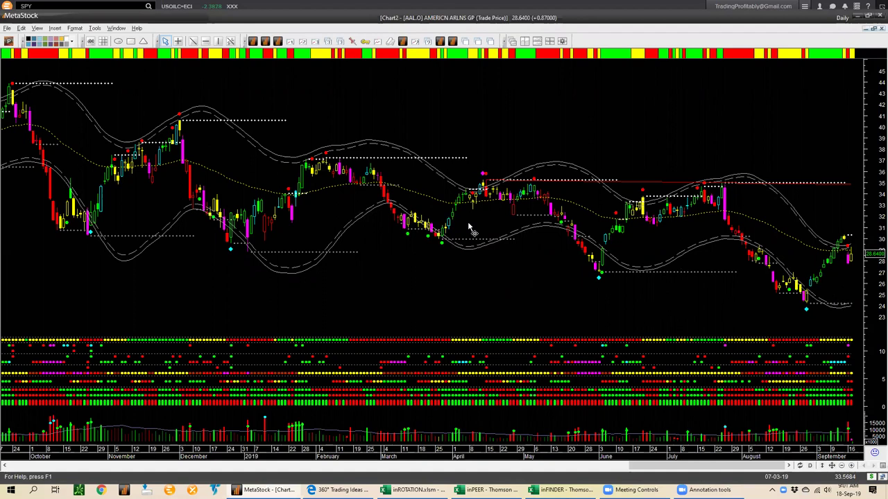
- Mark the four cyan-diamond lows and the magenta-diamond April high on the American Airlines daily chart with arrows
{"action": "left_click_drag", "start_coordinate": [739, 326], "coordinate": [795, 314]}
{"action": "left_click_drag", "start_coordinate": [580, 303], "coordinate": [595, 284]}
{"action": "mouse_move", "coordinate": [491, 146]}
{"action": "left_mouse_down"}
{"action": "mouse_move", "coordinate": [512, 127]}
{"action": "mouse_move", "coordinate": [483, 161]}
{"action": "left_mouse_up"}
{"action": "left_click_drag", "start_coordinate": [196, 281], "coordinate": [224, 253]}
{"action": "mouse_move", "coordinate": [53, 266]}
{"action": "left_mouse_down"}
{"action": "mouse_move", "coordinate": [70, 243]}
{"action": "mouse_move", "coordinate": [89, 236]}
{"action": "left_mouse_up"}
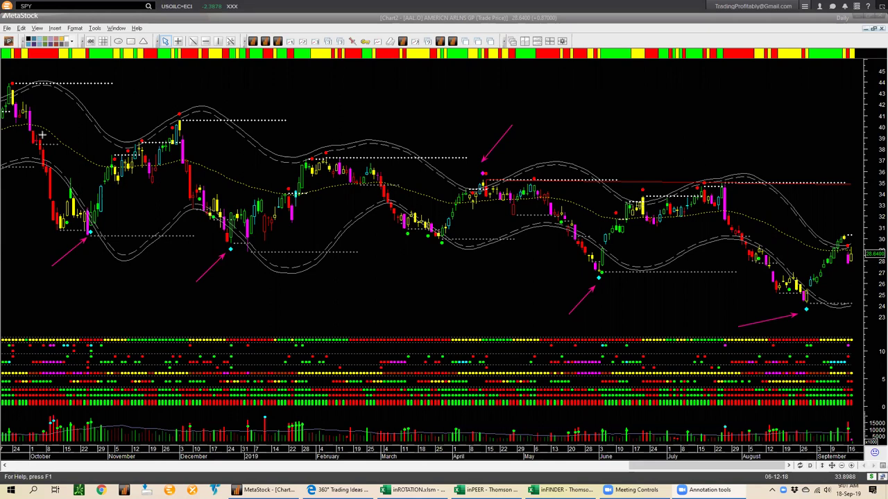
- Trace the main down and up swings on the American Airlines chart with arrows, and clear all annotations
{"action": "left_click_drag", "start_coordinate": [31, 126], "coordinate": [55, 162]}
{"action": "mouse_move", "coordinate": [79, 193]}
{"action": "left_mouse_down"}
{"action": "mouse_move", "coordinate": [122, 200]}
{"action": "mouse_move", "coordinate": [179, 154]}
{"action": "mouse_move", "coordinate": [231, 207]}
{"action": "left_mouse_up"}
{"action": "mouse_move", "coordinate": [444, 238]}
{"action": "left_mouse_down"}
{"action": "mouse_move", "coordinate": [503, 196]}
{"action": "mouse_move", "coordinate": [606, 252]}
{"action": "left_mouse_up"}
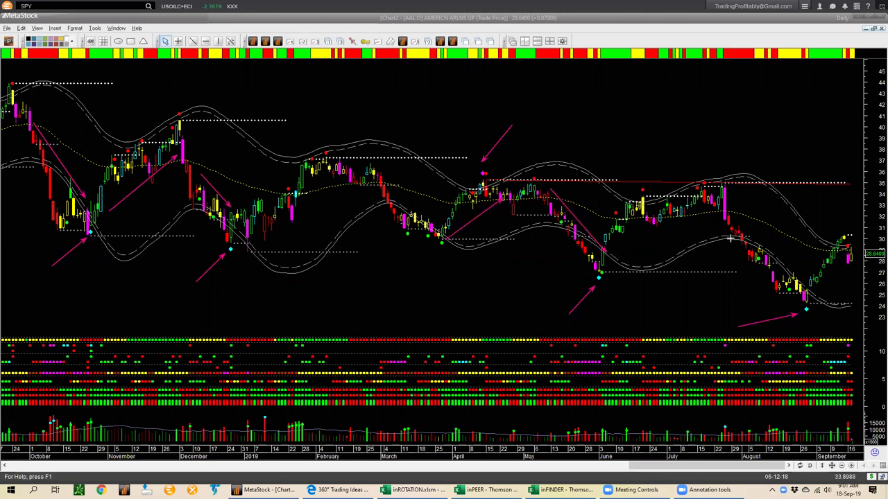
{"action": "left_click_drag", "start_coordinate": [731, 189], "coordinate": [805, 285]}
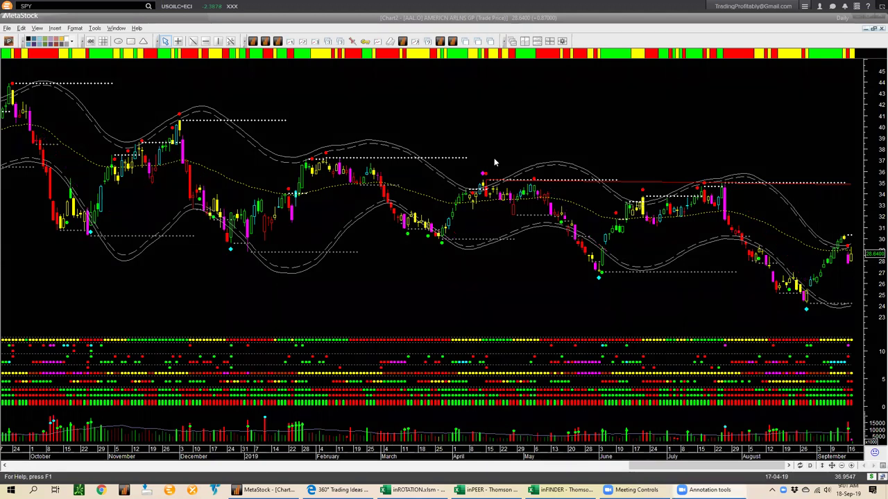
- Review the General Motors daily chart, followed by the Yum Brands daily chart
{"action": "left_click", "coordinate": [580, 126]}
{"action": "key", "text": "ctrl+Tab"}
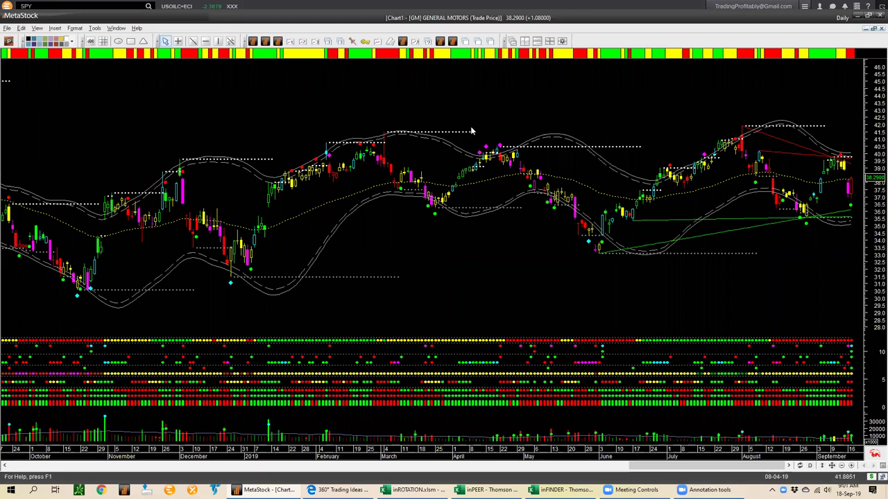
{"action": "key", "text": "ctrl+Tab"}
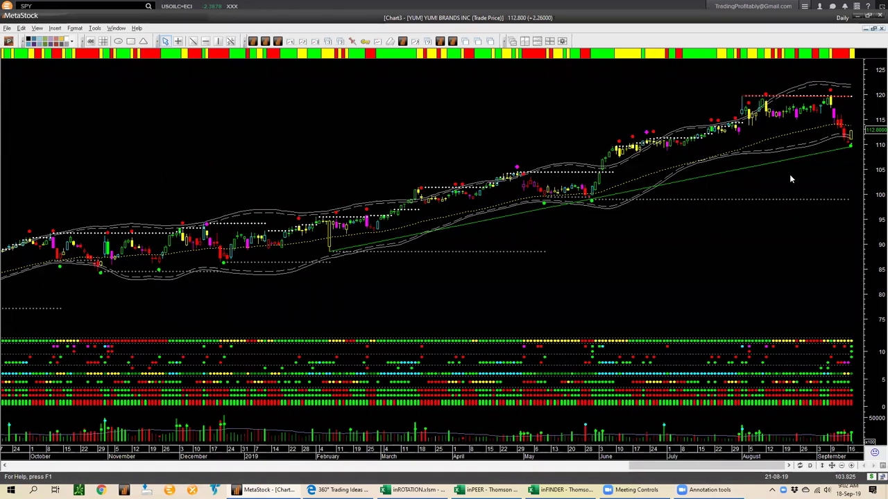
- Open the side-by-side weekly and daily chart layout for Yum Brands
{"action": "left_click", "coordinate": [252, 41]}
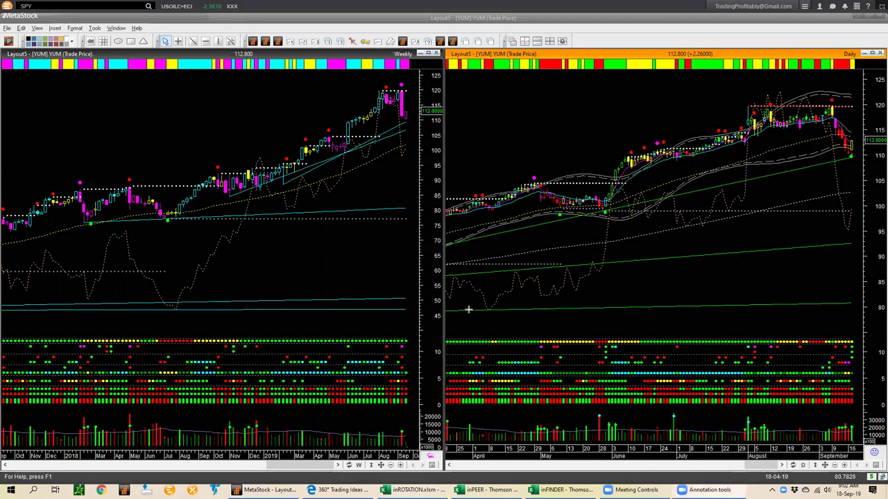
{"action": "key", "text": "alt+Tab"}
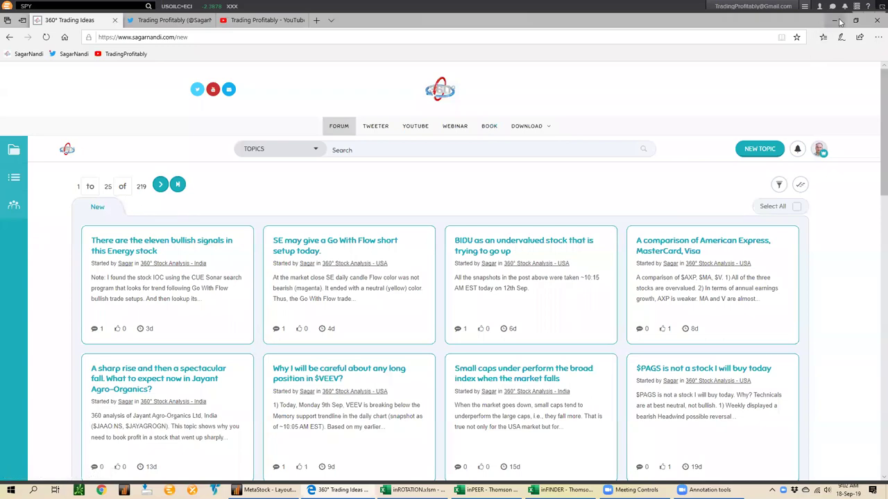
{"action": "key", "text": "alt+Tab"}
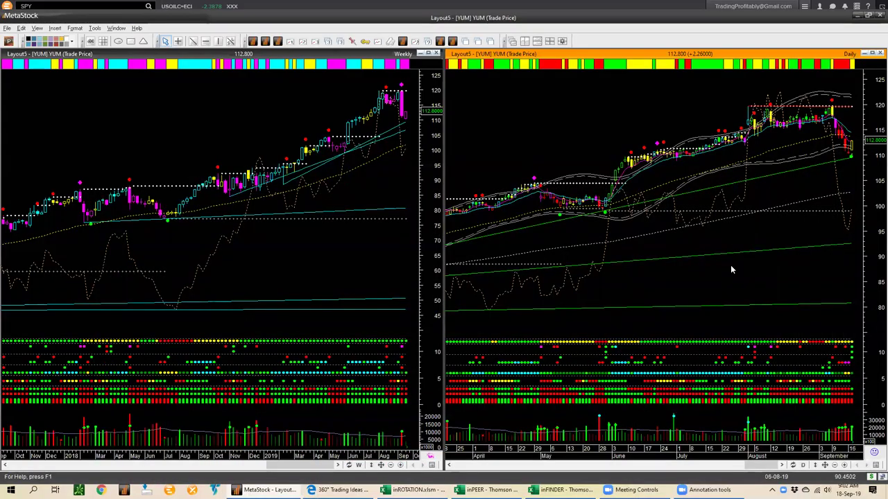
- Mark the weekly and daily support trendlines, the latest daily low, signal dots and volume bars with arrows, and clear the annotations
{"action": "left_click_drag", "start_coordinate": [367, 148], "coordinate": [411, 123]}
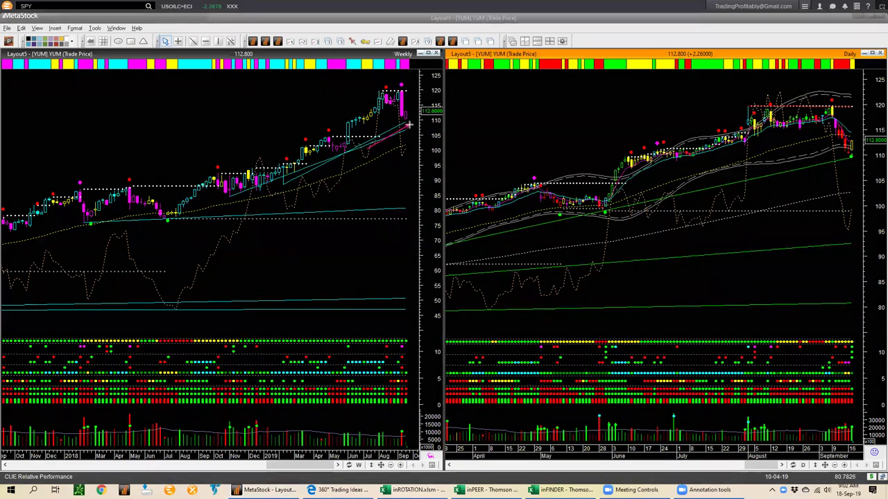
{"action": "left_click_drag", "start_coordinate": [796, 175], "coordinate": [875, 154]}
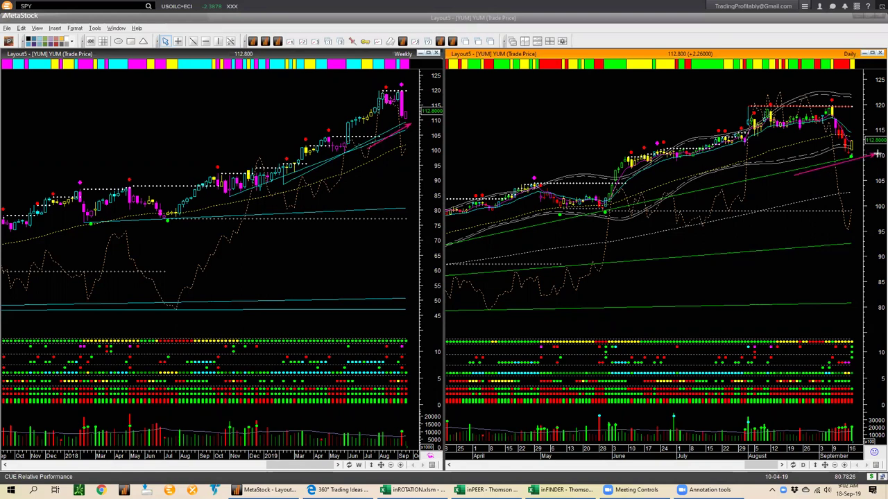
{"action": "left_click_drag", "start_coordinate": [867, 198], "coordinate": [852, 164]}
{"action": "mouse_move", "coordinate": [858, 305]}
{"action": "left_mouse_down"}
{"action": "mouse_move", "coordinate": [853, 342]}
{"action": "mouse_move", "coordinate": [861, 347]}
{"action": "mouse_move", "coordinate": [852, 352]}
{"action": "left_mouse_up"}
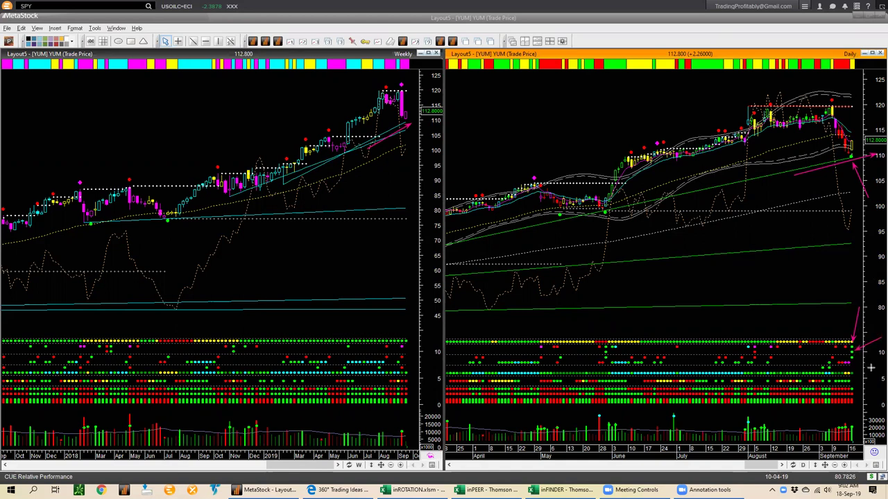
{"action": "left_click_drag", "start_coordinate": [861, 414], "coordinate": [857, 425]}
{"action": "left_click_drag", "start_coordinate": [839, 411], "coordinate": [847, 421]}
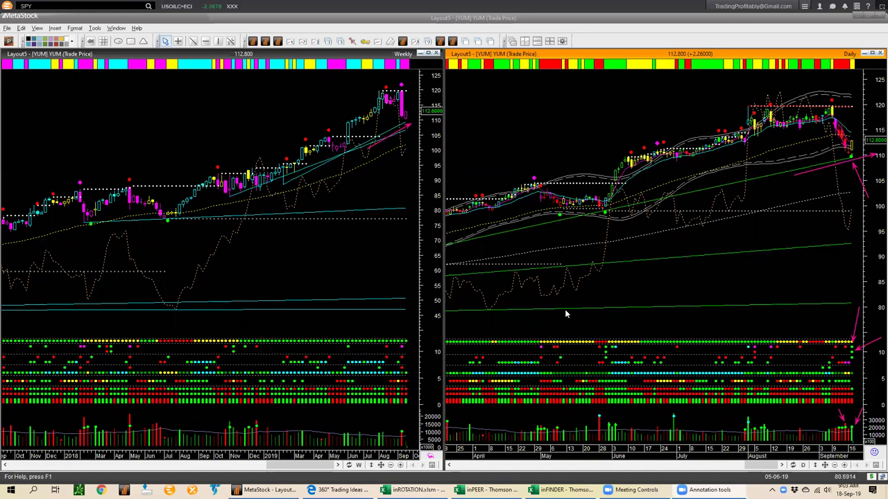
{"action": "key", "text": "Escape"}
- Open the 10-minute Yum Brands chart, closing the stalled one without saving and opening it again
{"action": "left_click", "coordinate": [416, 42]}
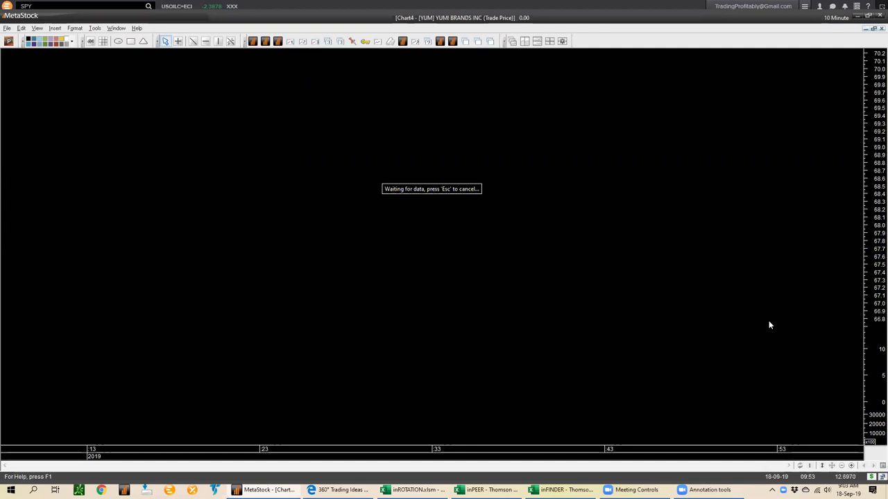
{"action": "key", "text": "ctrl+F4"}
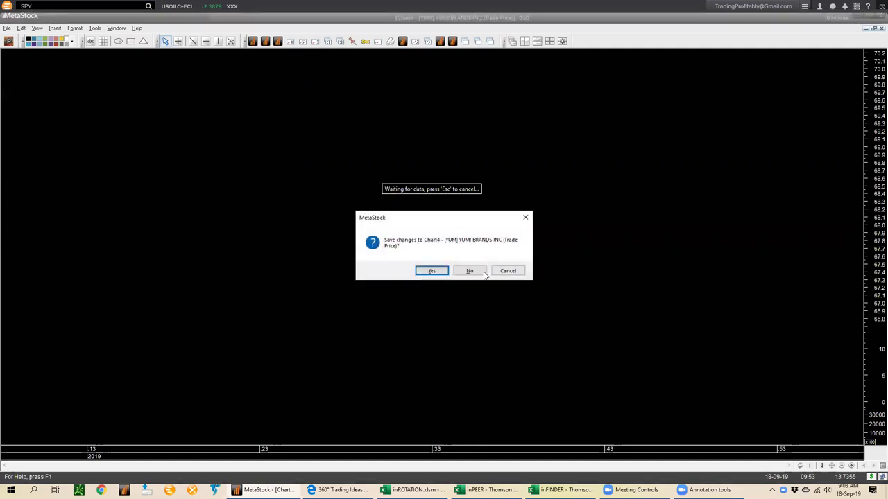
{"action": "key", "text": "Return"}
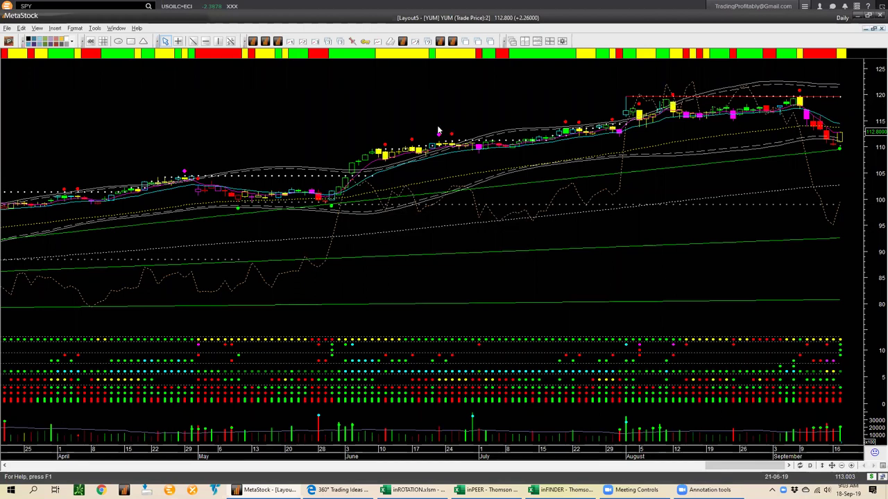
{"action": "left_click", "coordinate": [415, 41]}
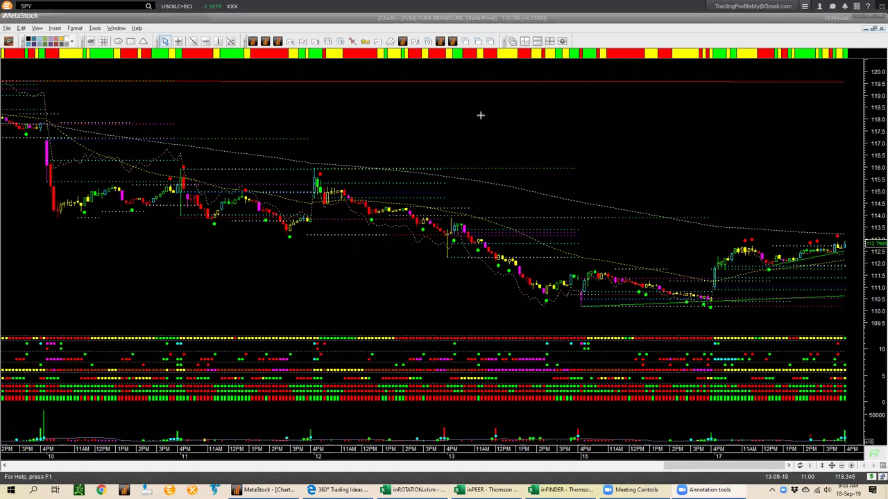
- Mark the upward jump on the 17th, the levels extending from it and the latest candles with arrows, and clear the annotations
{"action": "left_click_drag", "start_coordinate": [699, 323], "coordinate": [713, 292]}
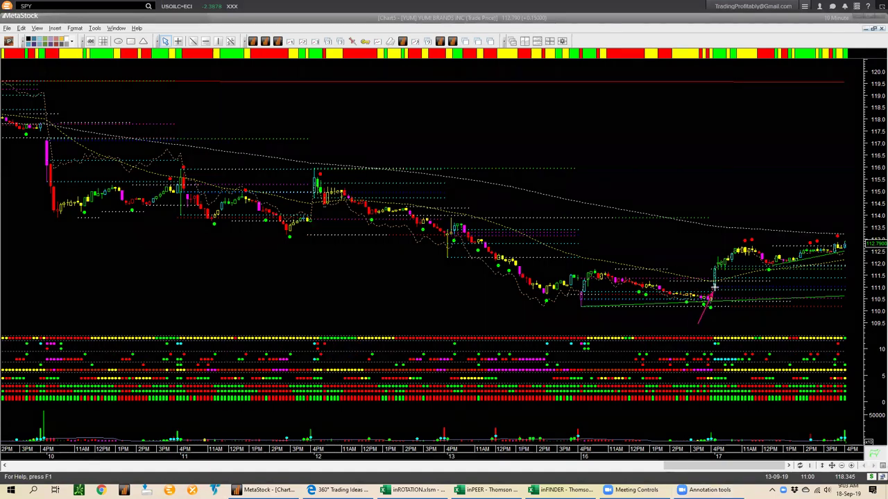
{"action": "left_click_drag", "start_coordinate": [679, 261], "coordinate": [709, 270]}
{"action": "left_click_drag", "start_coordinate": [721, 301], "coordinate": [752, 269]}
{"action": "left_click_drag", "start_coordinate": [726, 295], "coordinate": [780, 294]}
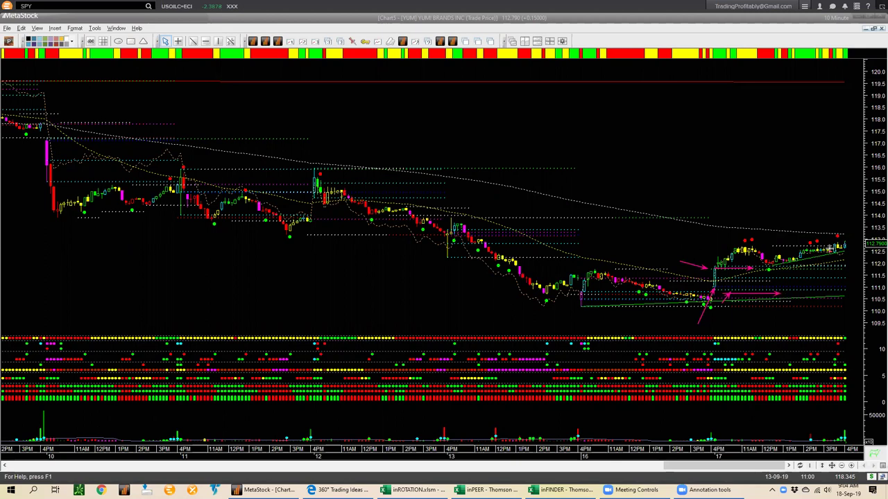
{"action": "left_click_drag", "start_coordinate": [862, 208], "coordinate": [847, 240]}
{"action": "left_click_drag", "start_coordinate": [688, 251], "coordinate": [711, 266]}
{"action": "left_click_drag", "start_coordinate": [786, 295], "coordinate": [836, 295]}
{"action": "left_click_drag", "start_coordinate": [868, 226], "coordinate": [849, 244]}
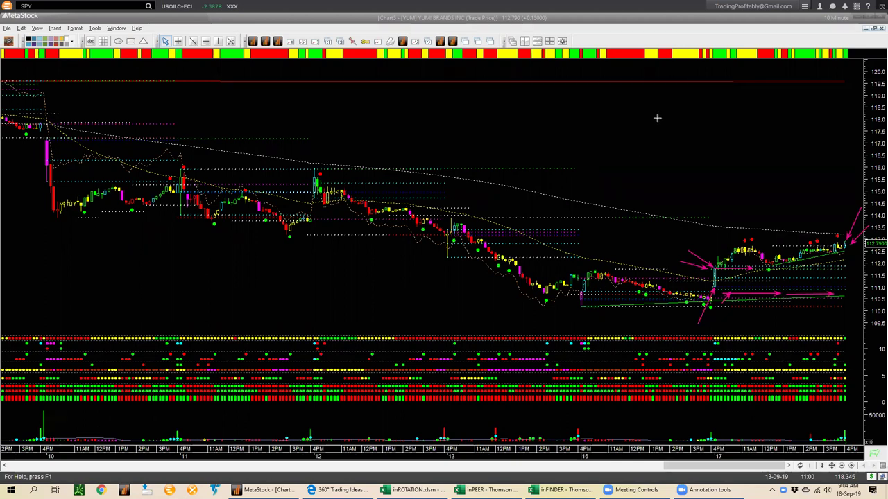
{"action": "key", "text": "Escape"}
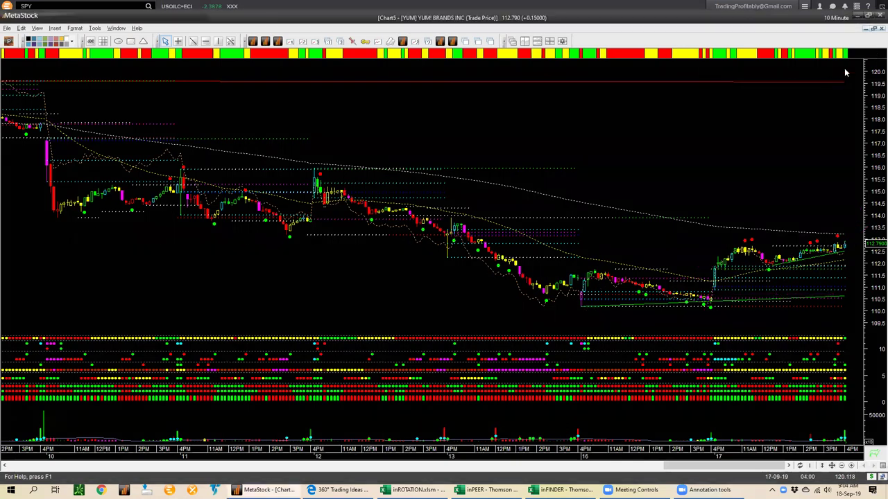
- Close the 10-minute chart and the Yum Brands layout without saving changes
{"action": "left_click", "coordinate": [875, 29]}
{"action": "left_click", "coordinate": [472, 273]}
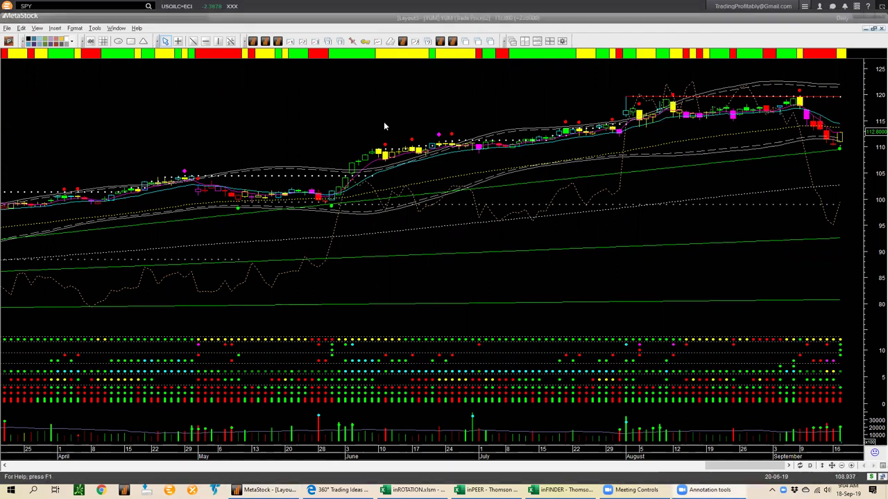
{"action": "key", "text": "alt+f"}
{"action": "key", "text": "c"}
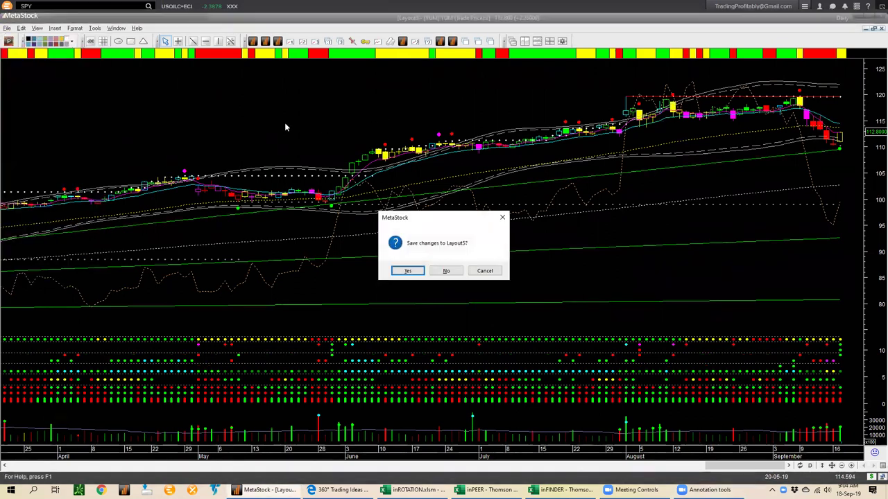
{"action": "key", "text": "n"}
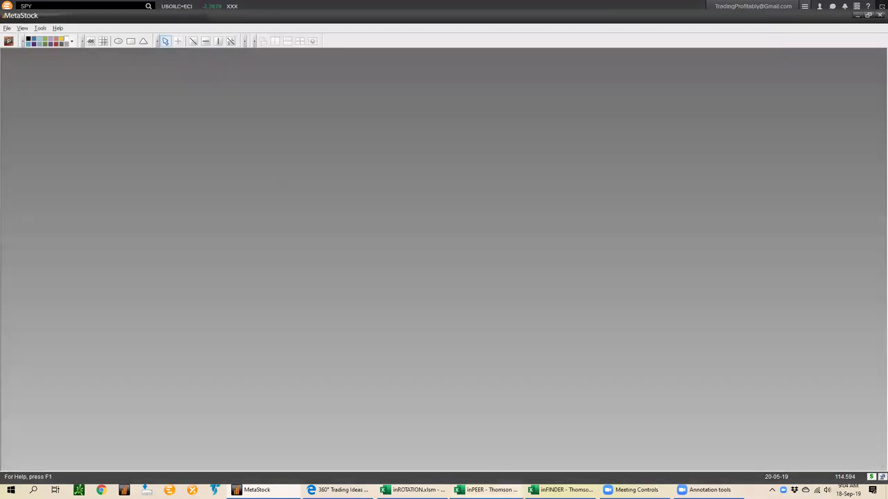
- Switch to the inFINDER workbook in Excel and sort the Finder1 sheet by the Breakout column
{"action": "key", "text": "alt+Tab"}
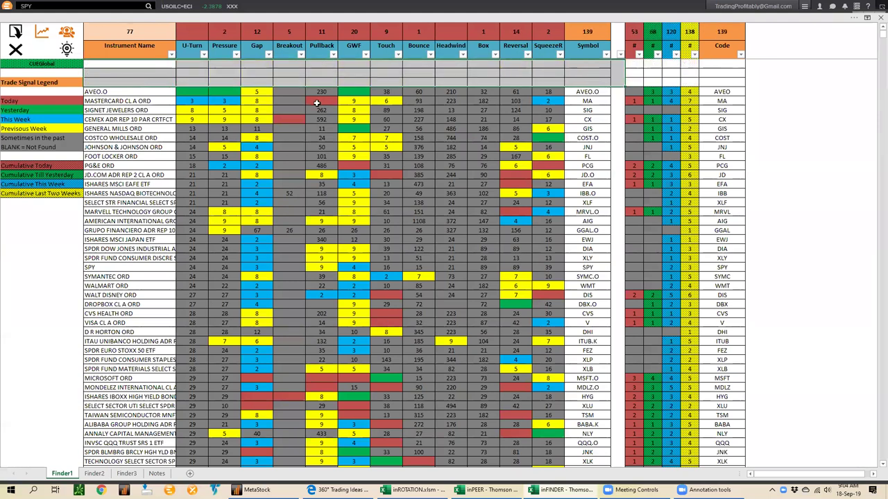
{"action": "left_click", "coordinate": [259, 74]}
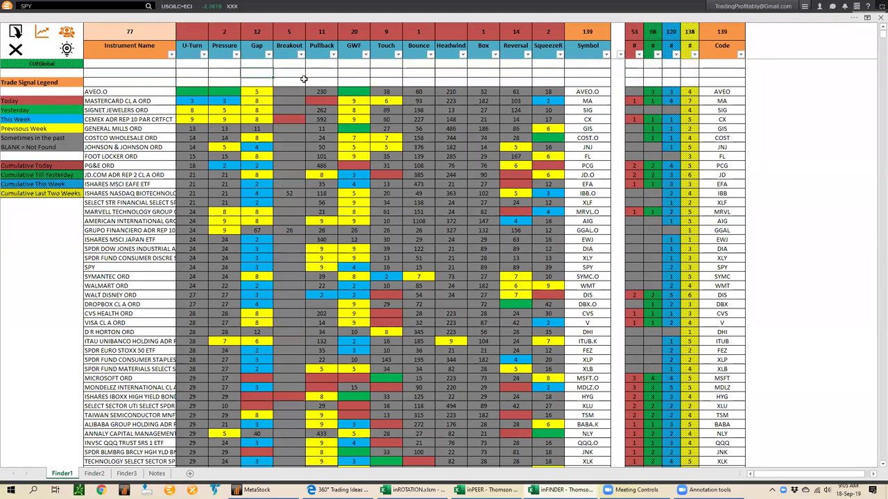
{"action": "left_click", "coordinate": [288, 50]}
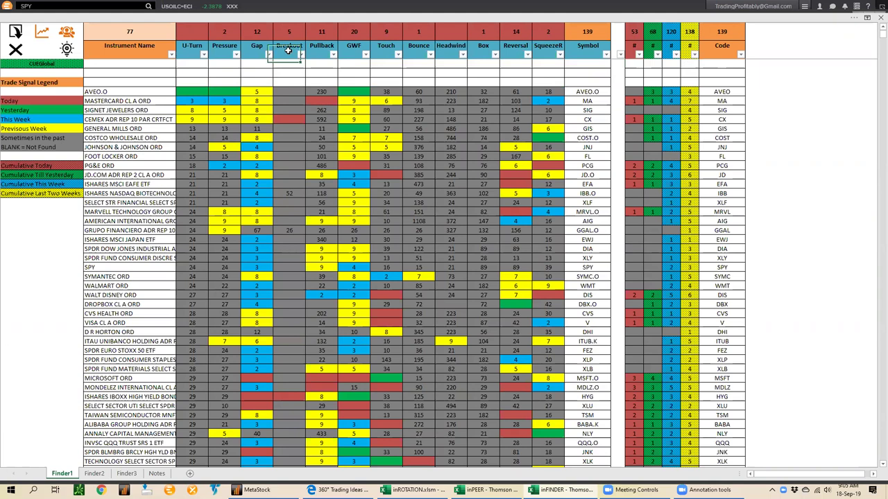
- Select the five instruments with a breakout today, from Cemex to Snap, and open their daily charts in MetaStock
{"action": "left_click_drag", "start_coordinate": [288, 64], "coordinate": [290, 102]}
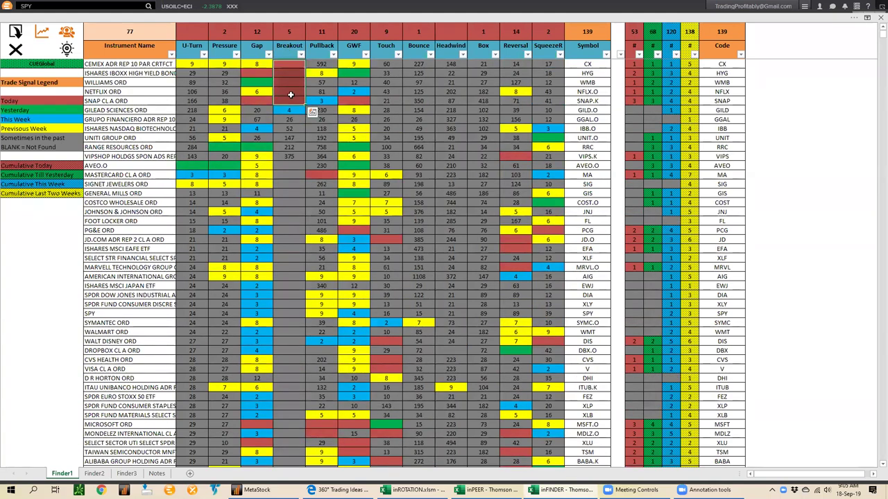
{"action": "left_click", "coordinate": [66, 49]}
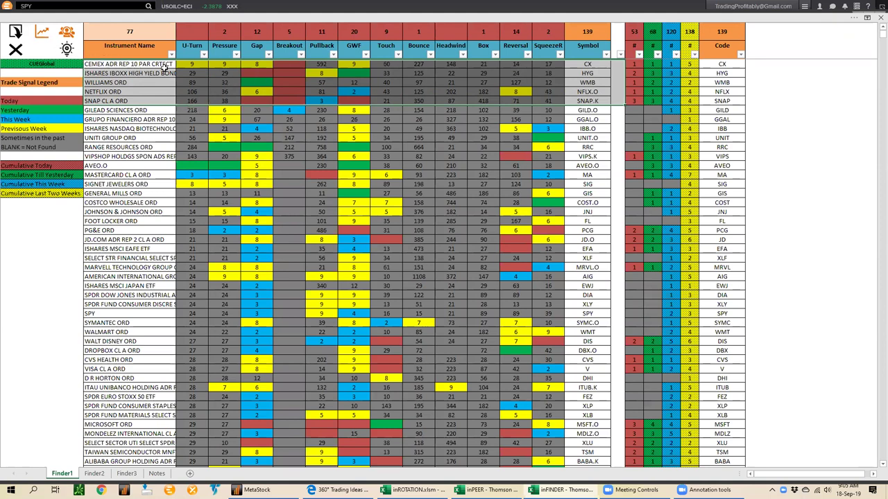
{"action": "left_click", "coordinate": [42, 33]}
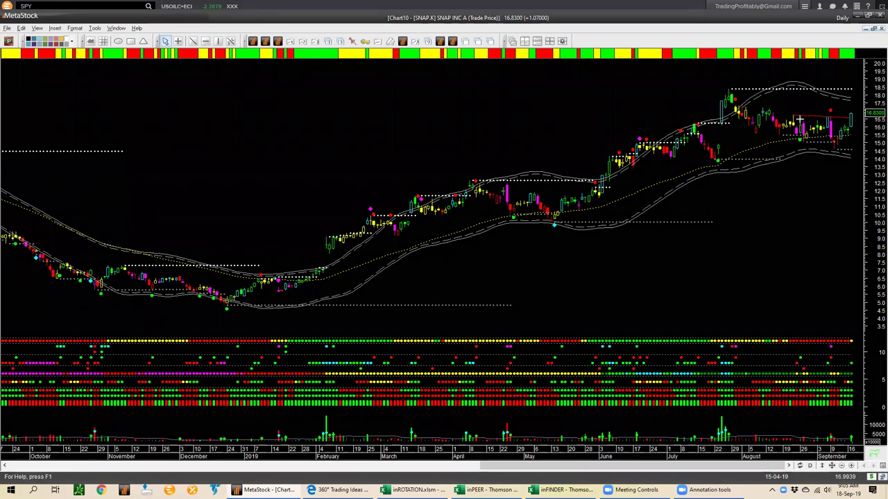
- Mark the red resistance line on the Snap daily chart with an arrow, and cancel the failed data request
{"action": "left_click_drag", "start_coordinate": [797, 116], "coordinate": [846, 116]}
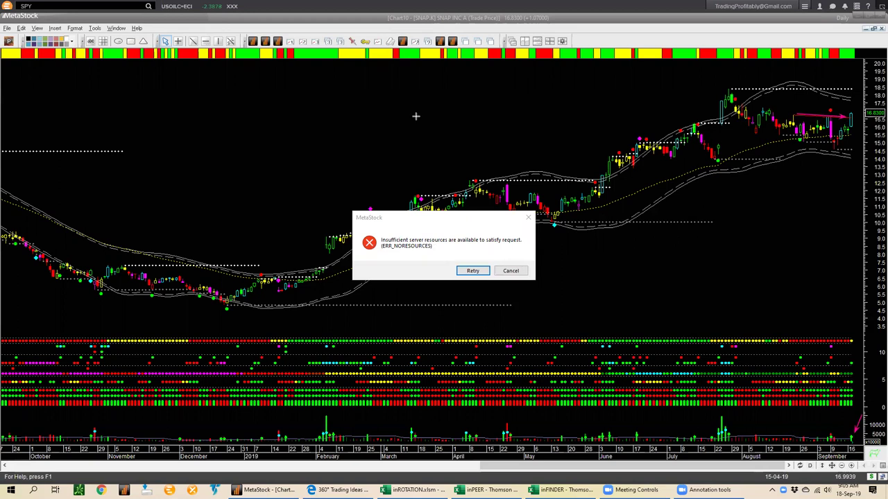
{"action": "left_click", "coordinate": [509, 271]}
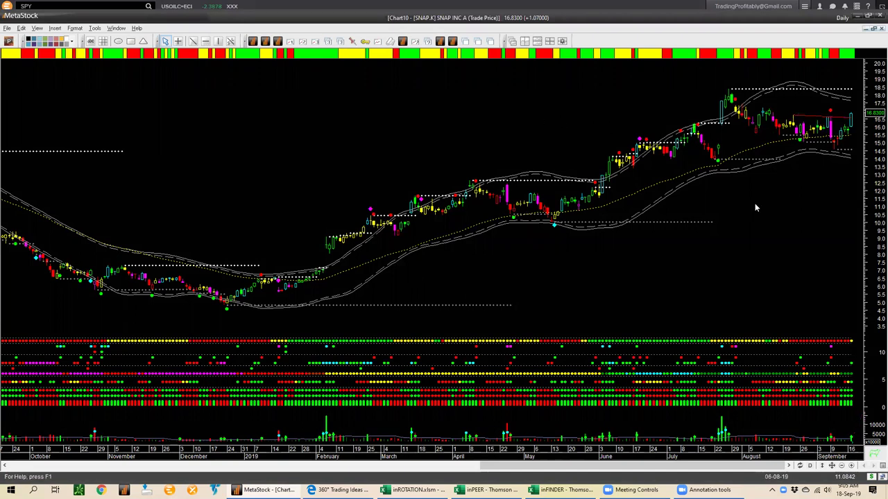
- Show the Netflix daily chart, mark its falling trendline, resistance and support levels and possible upward break with arrows, and clear the annotations
{"action": "key", "text": "ctrl+Tab"}
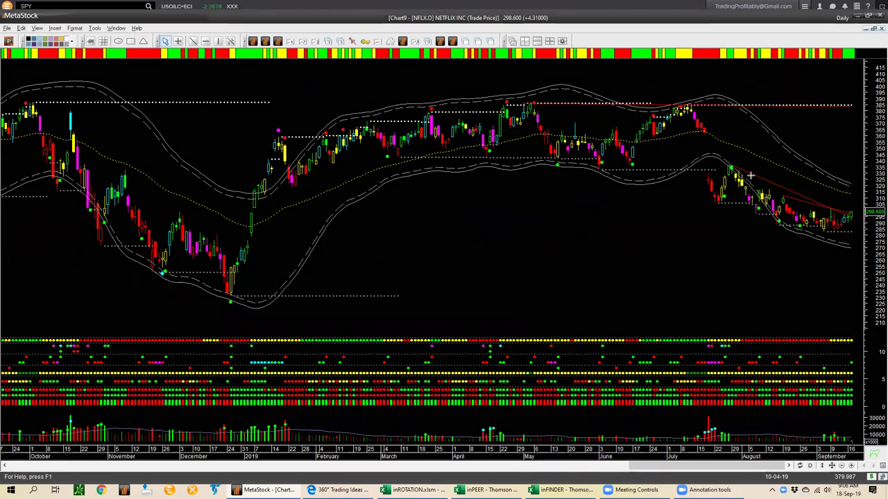
{"action": "left_click_drag", "start_coordinate": [751, 175], "coordinate": [863, 213]}
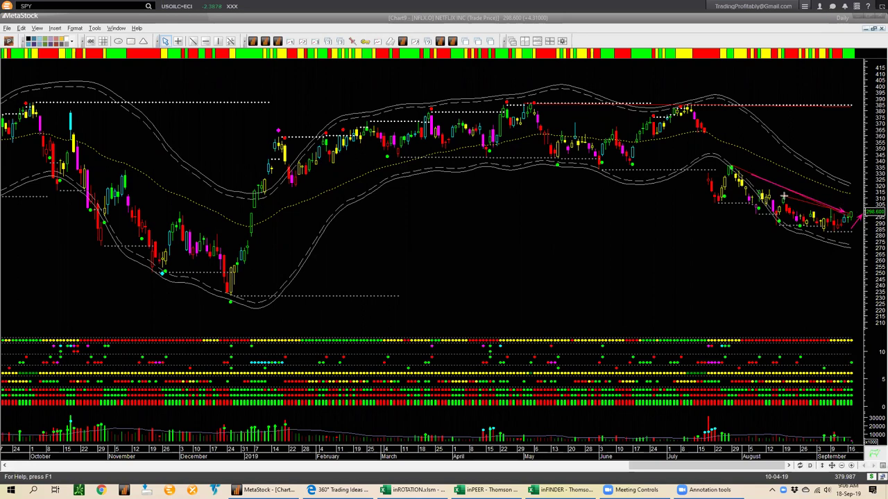
{"action": "mouse_move", "coordinate": [784, 198]}
{"action": "left_mouse_down"}
{"action": "mouse_move", "coordinate": [876, 199]}
{"action": "mouse_move", "coordinate": [874, 185]}
{"action": "left_mouse_up"}
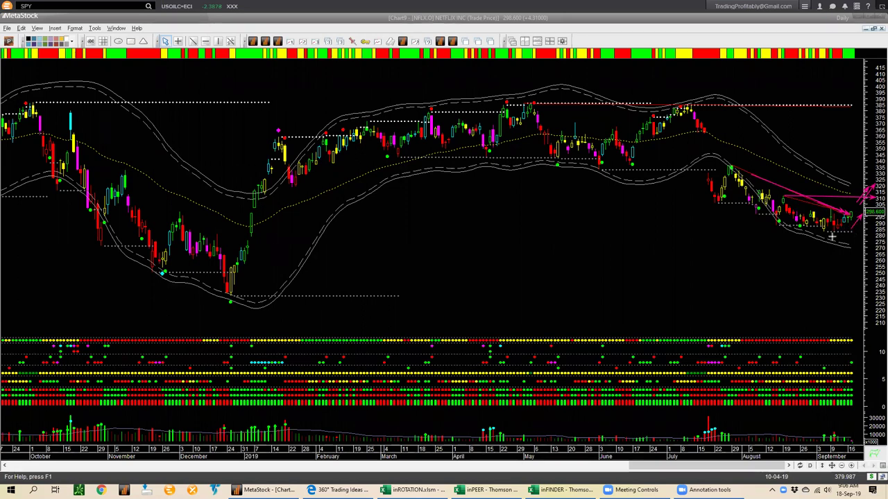
{"action": "left_click_drag", "start_coordinate": [824, 236], "coordinate": [867, 236]}
{"action": "key", "text": "Escape"}
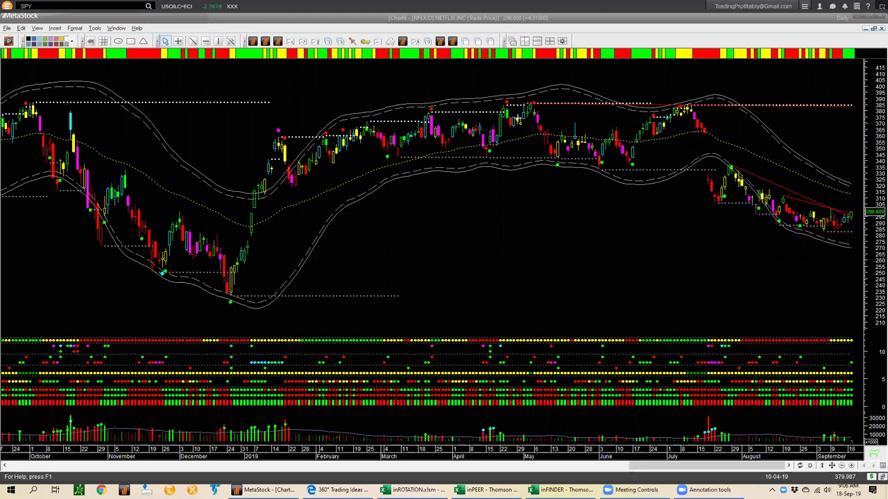
- Show the Williams daily chart, mark the cyan-diamond lows, magenta-diamond April high and latest candles with arrows, and clear the annotations
{"action": "left_click", "coordinate": [719, 248]}
{"action": "key", "text": "Page_Down"}
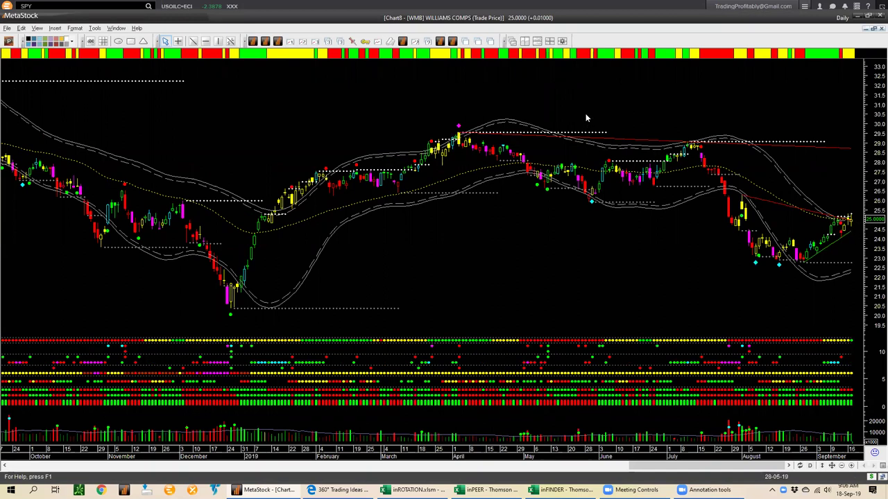
{"action": "mouse_move", "coordinate": [722, 300]}
{"action": "left_mouse_down"}
{"action": "mouse_move", "coordinate": [748, 271]}
{"action": "mouse_move", "coordinate": [772, 278]}
{"action": "mouse_move", "coordinate": [777, 267]}
{"action": "left_mouse_up"}
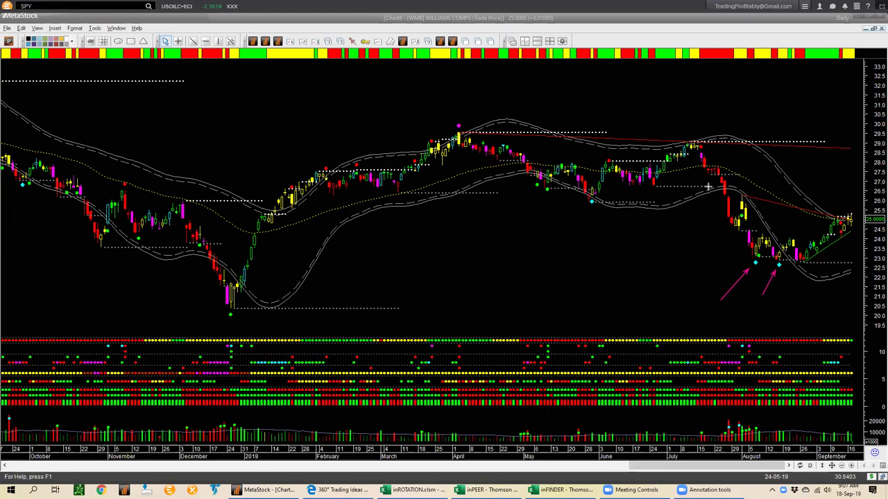
{"action": "left_click_drag", "start_coordinate": [563, 246], "coordinate": [587, 207]}
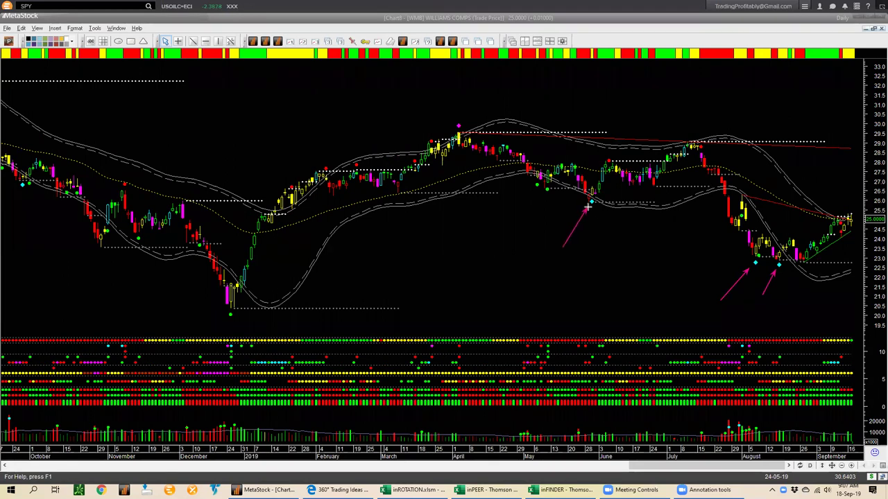
{"action": "left_click_drag", "start_coordinate": [406, 128], "coordinate": [455, 126]}
{"action": "left_click_drag", "start_coordinate": [21, 209], "coordinate": [21, 189]}
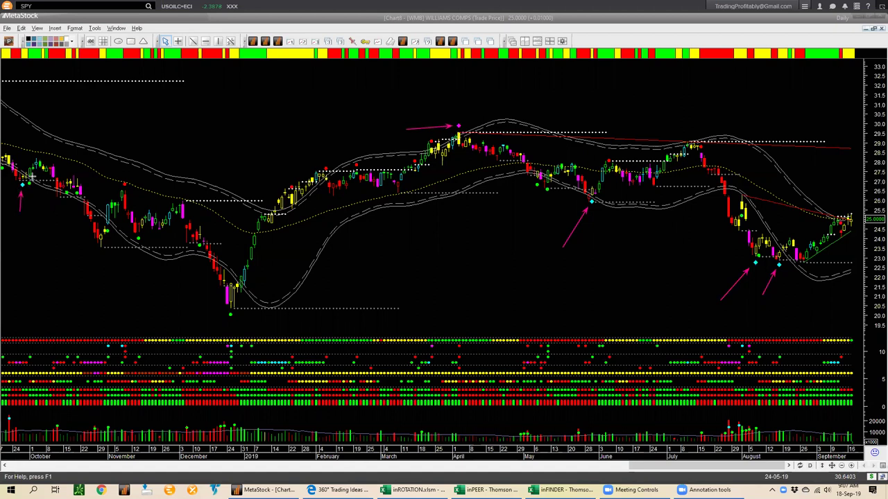
{"action": "left_click_drag", "start_coordinate": [28, 181], "coordinate": [48, 164]}
{"action": "left_click_drag", "start_coordinate": [848, 239], "coordinate": [865, 223]}
{"action": "key", "text": "Escape"}
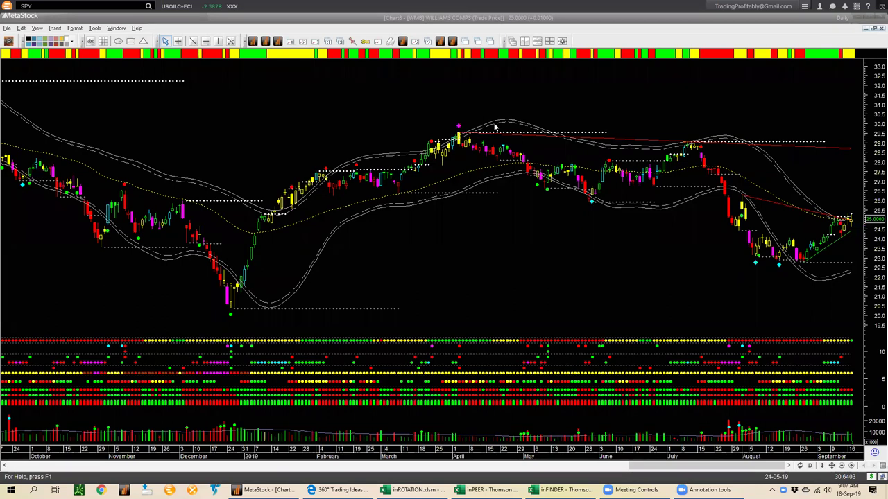
- Show the Cemex daily chart, mark the decline to the August low, the rebound and the latest resistance with arrows, and clear the annotations
{"action": "key", "text": "ctrl+Tab"}
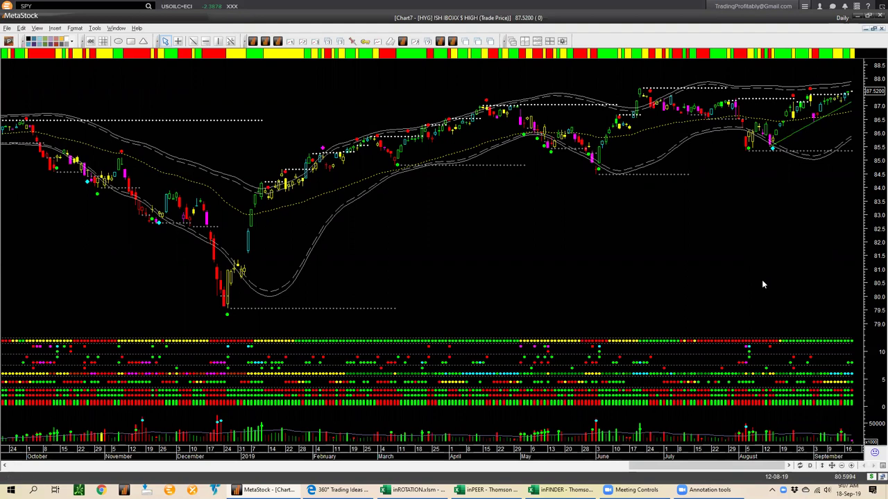
{"action": "key", "text": "ctrl+Tab"}
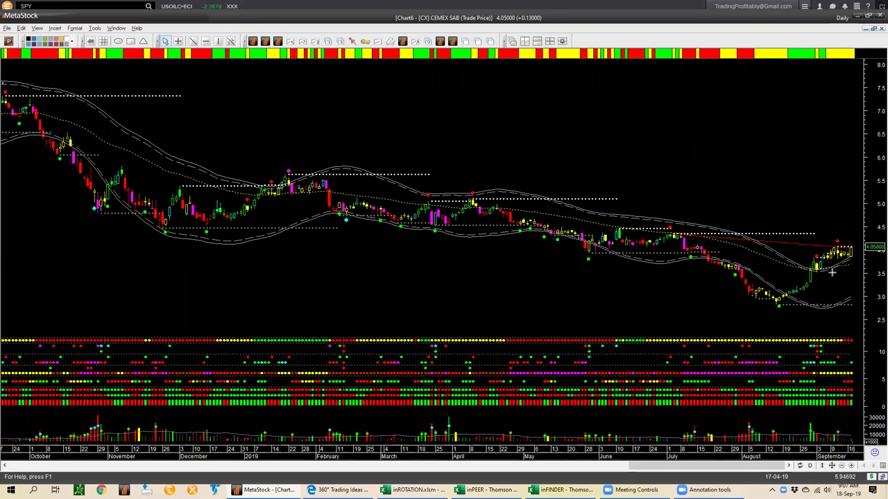
{"action": "mouse_move", "coordinate": [351, 224]}
{"action": "left_mouse_down"}
{"action": "mouse_move", "coordinate": [714, 283]}
{"action": "mouse_move", "coordinate": [775, 305]}
{"action": "mouse_move", "coordinate": [796, 304]}
{"action": "mouse_move", "coordinate": [853, 261]}
{"action": "left_mouse_up"}
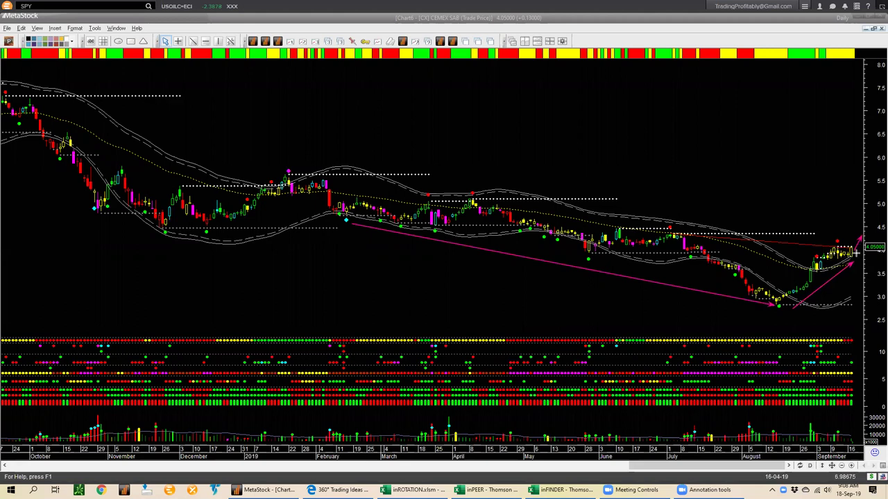
{"action": "left_click_drag", "start_coordinate": [857, 236], "coordinate": [858, 259]}
{"action": "mouse_move", "coordinate": [800, 244]}
{"action": "left_mouse_down"}
{"action": "mouse_move", "coordinate": [777, 241]}
{"action": "mouse_move", "coordinate": [835, 247]}
{"action": "left_mouse_up"}
{"action": "key", "text": "Escape"}
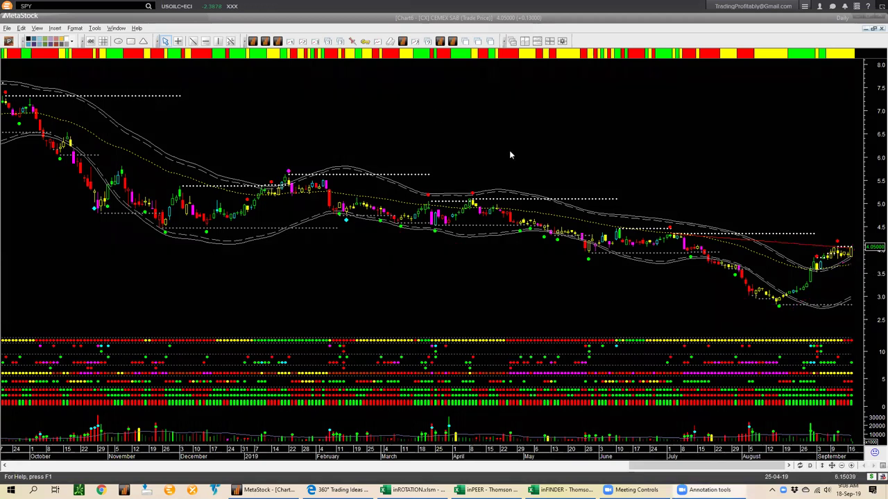
- Try to open the Cemex chart as a weekly and daily layout, and cancel the failed data request
{"action": "key", "text": "ctrl+Tab"}
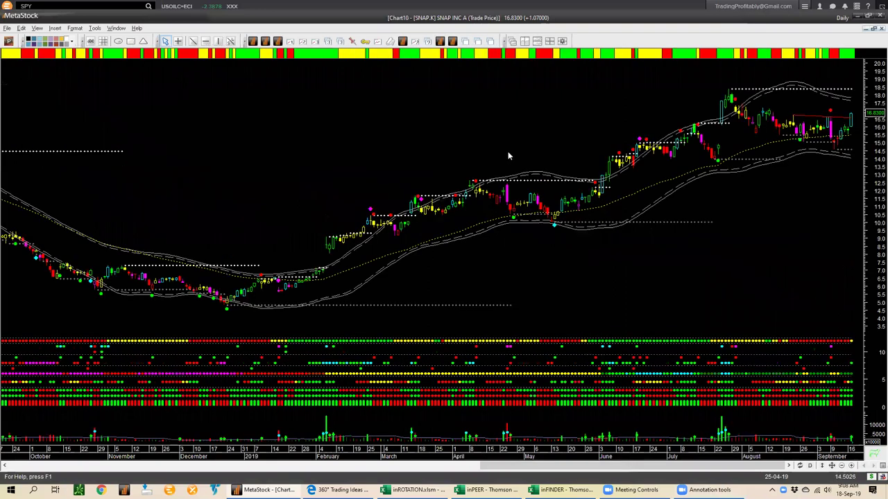
{"action": "key", "text": "ctrl+Tab"}
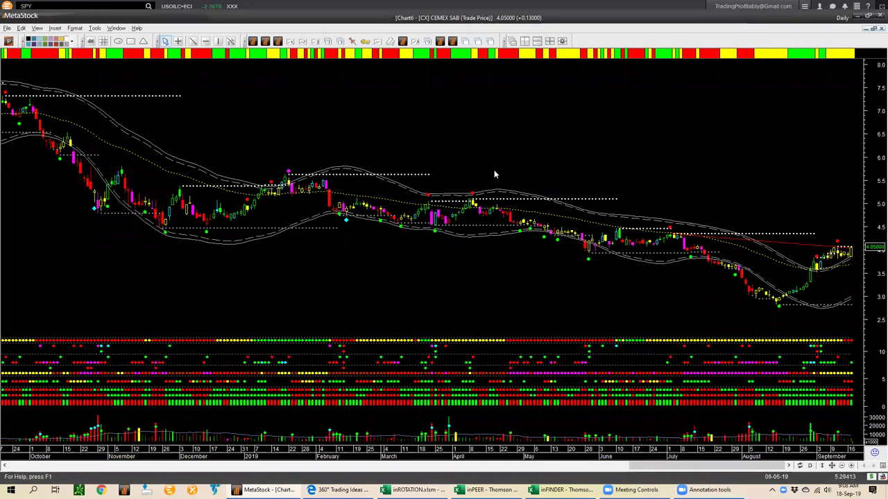
{"action": "left_click", "coordinate": [253, 41]}
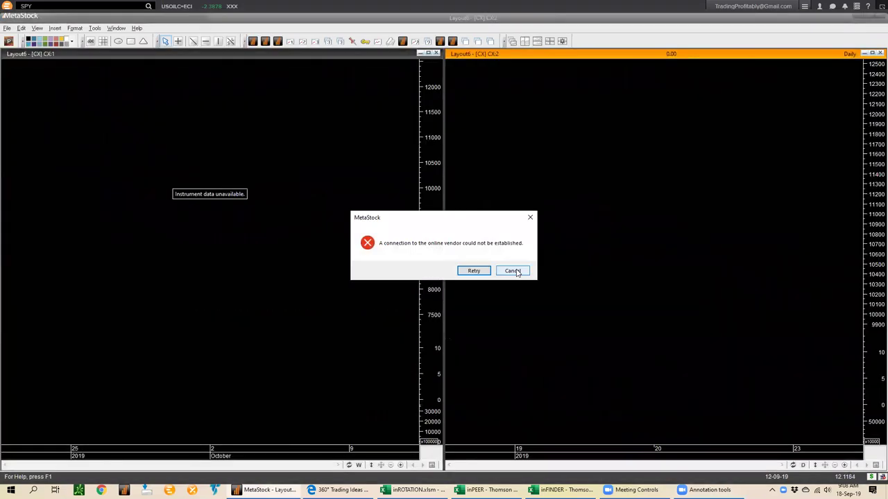
{"action": "left_click", "coordinate": [513, 270]}
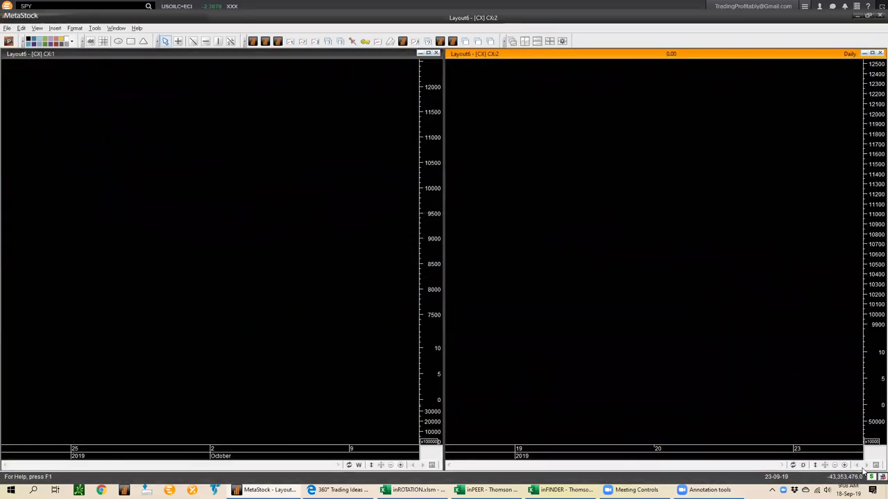
- Close all open charts
{"action": "left_click", "coordinate": [349, 244]}
{"action": "key", "text": "alt+f"}
{"action": "key", "text": "1"}
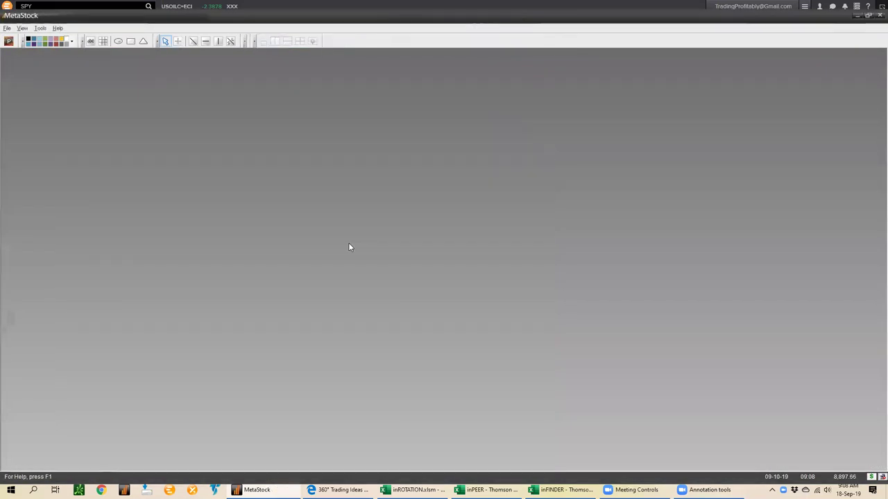
- Search all local symbols for cx in the Power Console's instrument search and select the Cemex ADR (D_CX)
{"action": "left_click", "coordinate": [8, 41]}
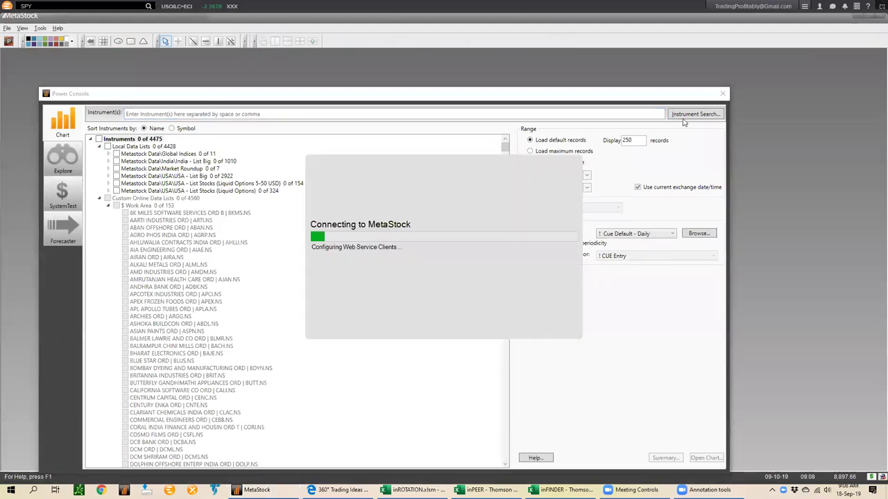
{"action": "left_click", "coordinate": [690, 116]}
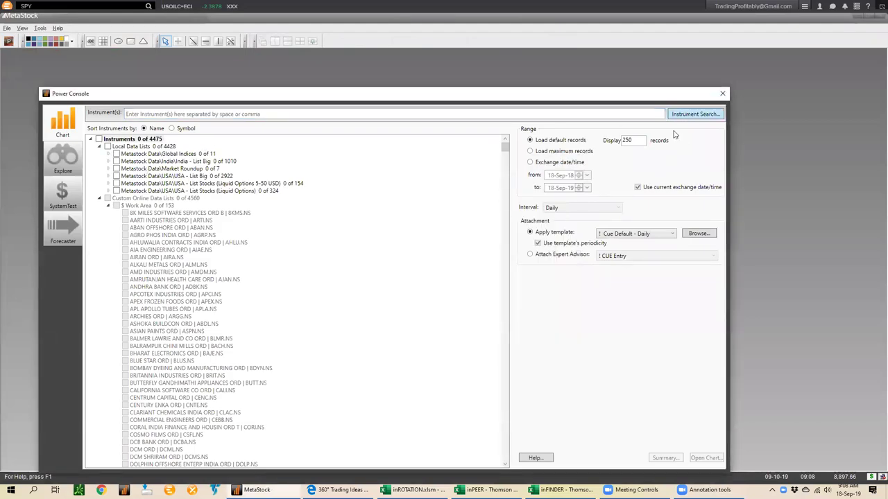
{"action": "type", "text": "c"}
{"action": "left_click", "coordinate": [334, 169]}
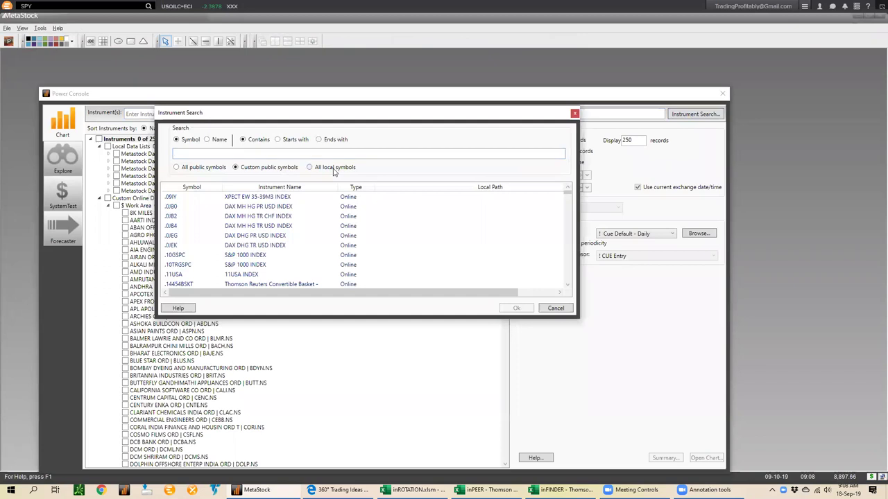
{"action": "type", "text": "x"}
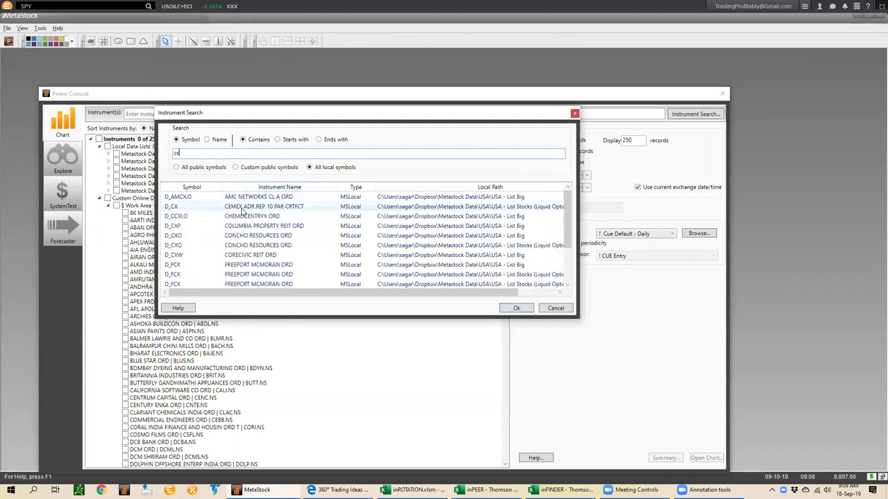
{"action": "double_click", "coordinate": [242, 208]}
- Open the Cemex charts with the "! Cue At A Glance - Weekly & Daily" template and examine the latest candles
{"action": "left_click", "coordinate": [631, 236]}
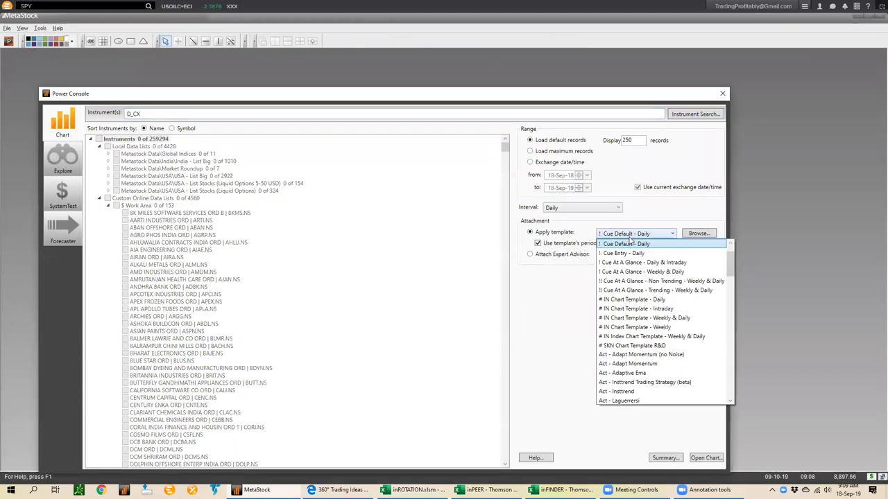
{"action": "left_click", "coordinate": [652, 272]}
{"action": "left_click", "coordinate": [704, 458]}
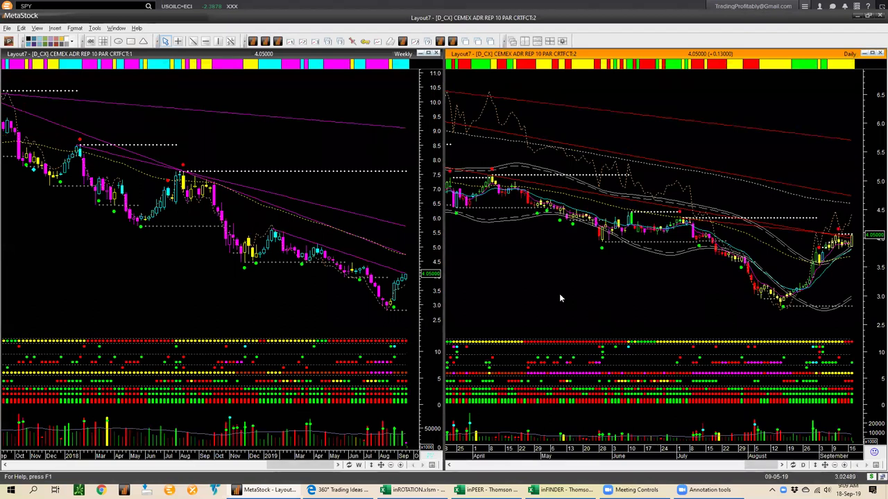
{"action": "scroll", "coordinate": [559, 293], "scroll_direction": "down", "scroll_amount": 2}
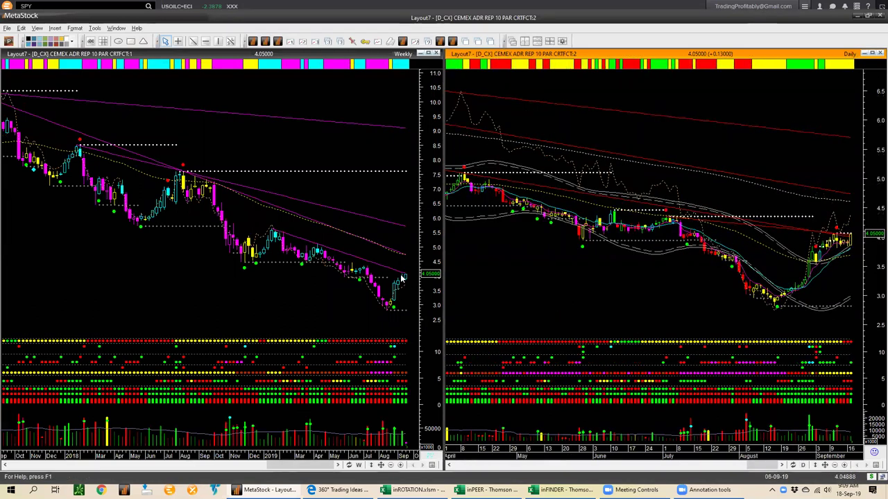
{"action": "mouse_move", "coordinate": [407, 281]}
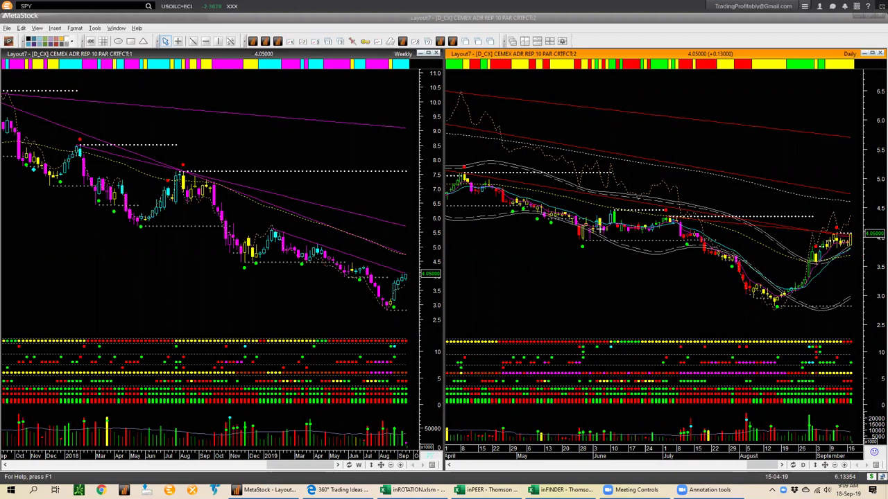
- Search the instruments for snap and load Snap (SNAP.K) into the weekly and daily layout
{"action": "left_click", "coordinate": [495, 169]}
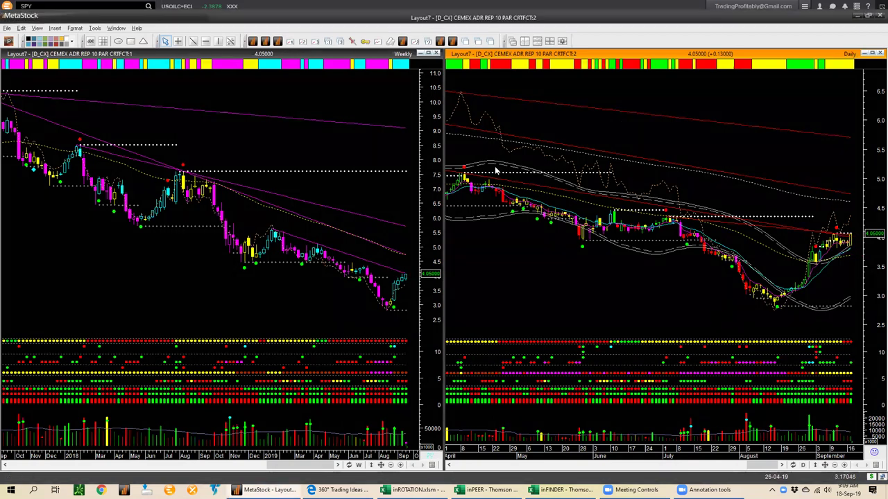
{"action": "type", "text": "snap"}
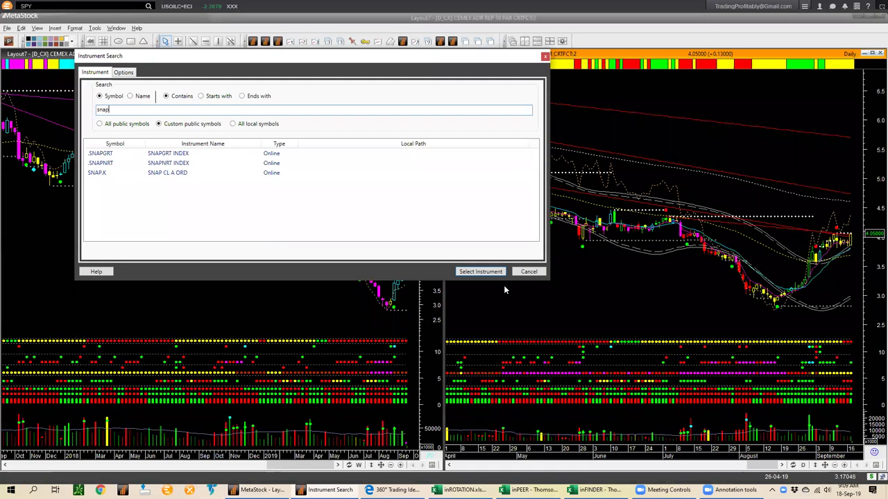
{"action": "type", "text": "."}
{"action": "left_click", "coordinate": [256, 124]}
{"action": "double_click", "coordinate": [151, 153]}
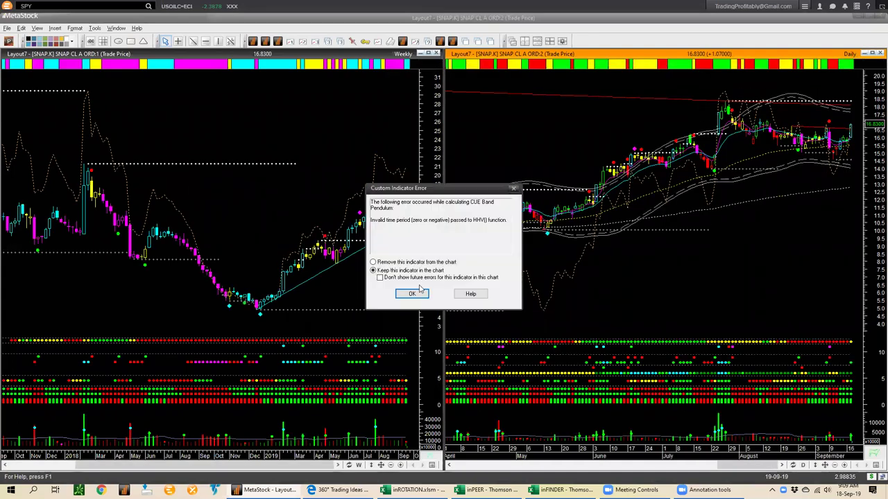
- Dismiss the custom indicator errors, keeping the indicator, and mark the resistance levels on the Snap daily chart with arrows
{"action": "left_click", "coordinate": [411, 294]}
{"action": "left_click", "coordinate": [424, 278]}
{"action": "left_click", "coordinate": [414, 295]}
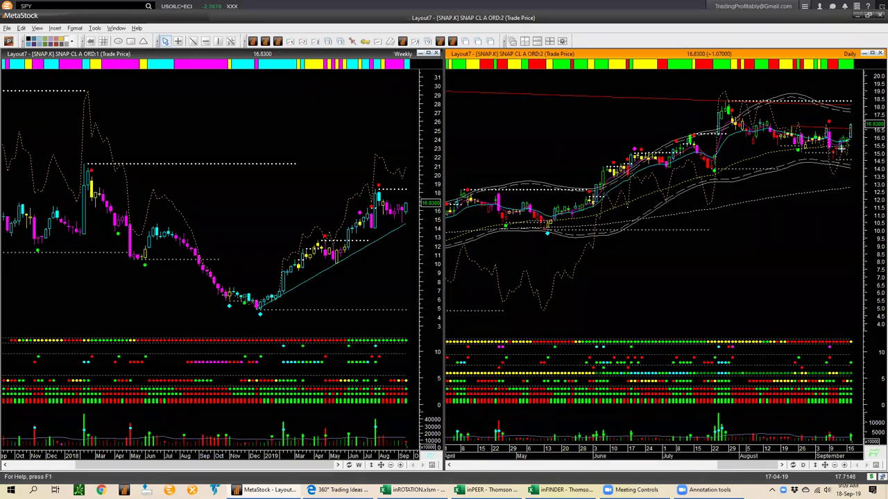
{"action": "left_click_drag", "start_coordinate": [751, 117], "coordinate": [845, 129]}
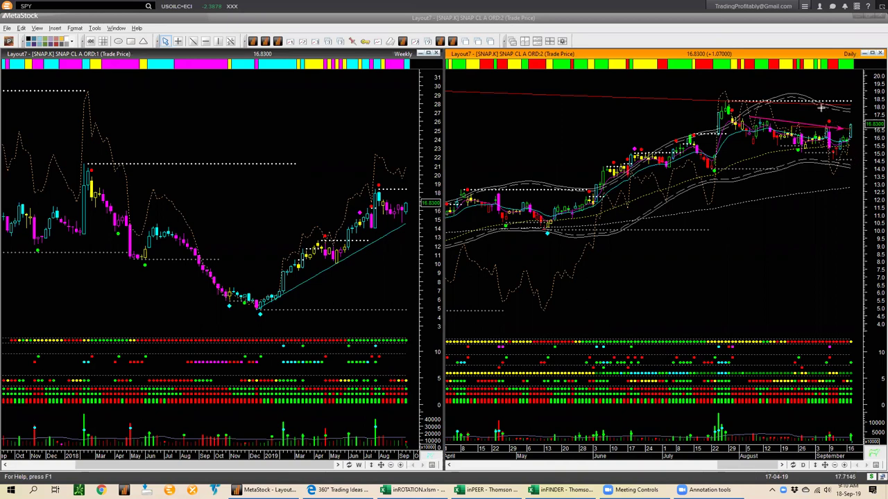
{"action": "left_click_drag", "start_coordinate": [808, 106], "coordinate": [873, 109]}
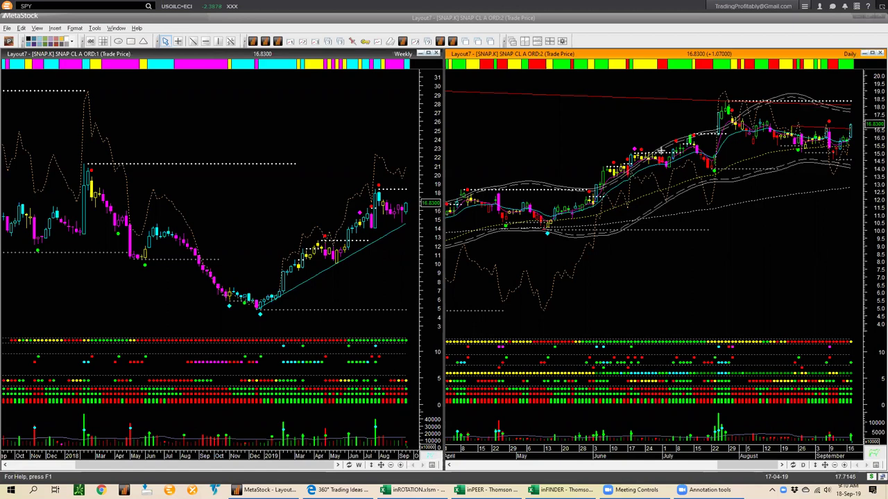
- Search all local symbols for cx and load Cemex (D_CX) into the weekly and daily layout
{"action": "type", "text": "cx"}
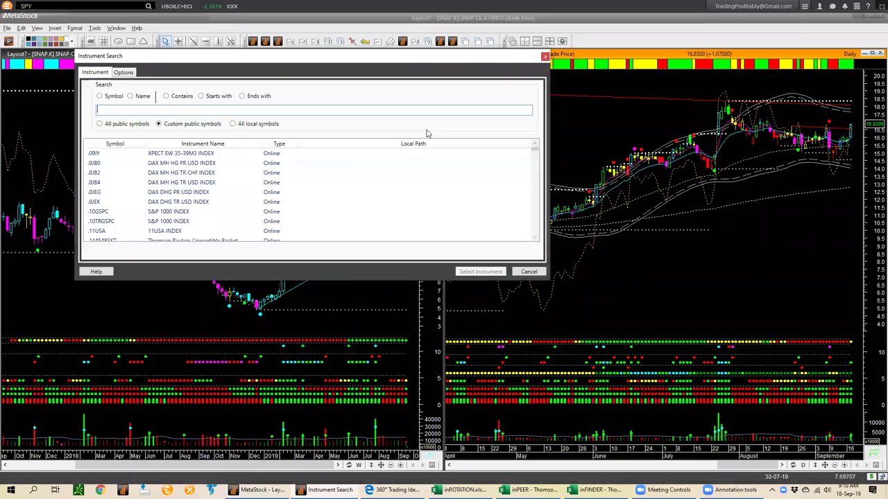
{"action": "left_click", "coordinate": [244, 123]}
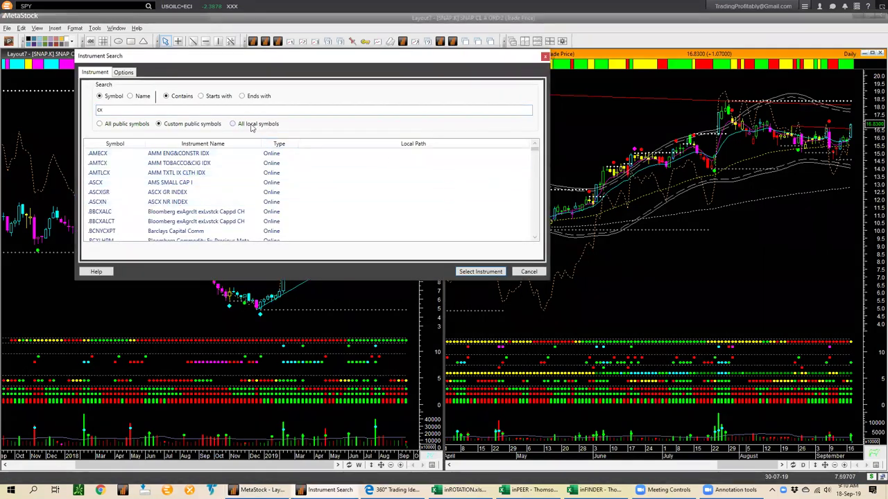
{"action": "double_click", "coordinate": [123, 166]}
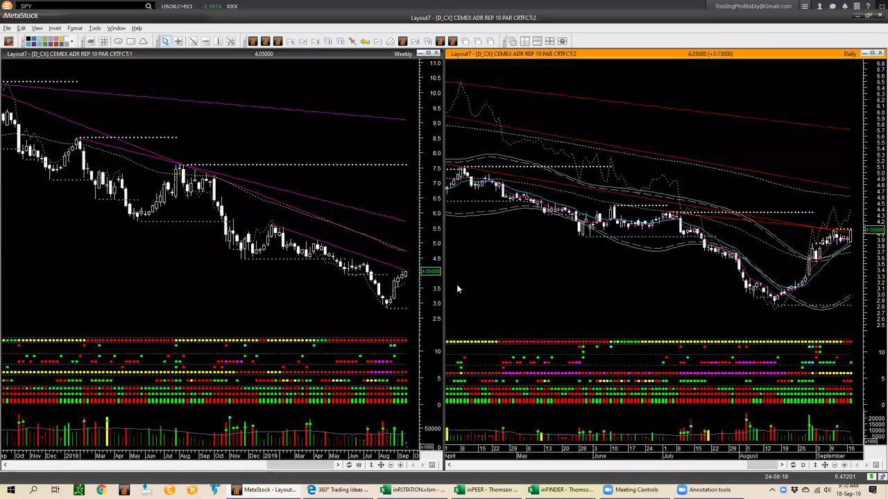
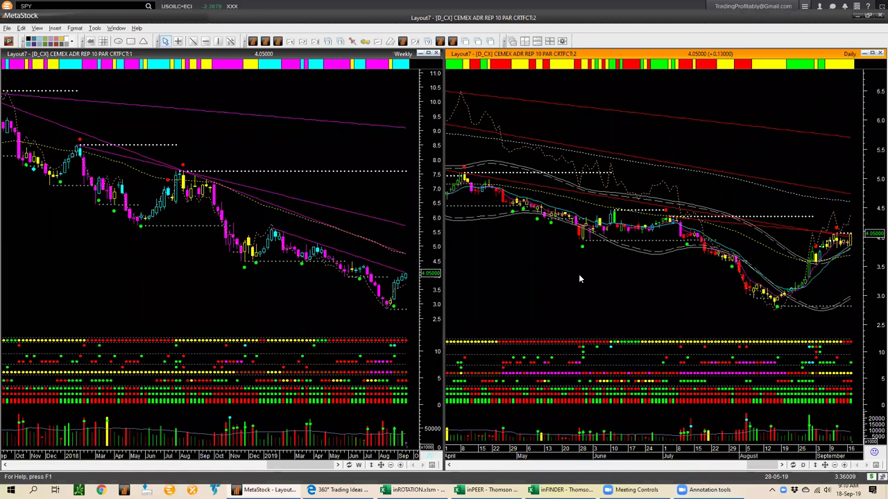
- Search all local symbols for nflx and load Netflix (D_NFLX.O) into the weekly and daily layout
{"action": "type", "text": "nflx"}
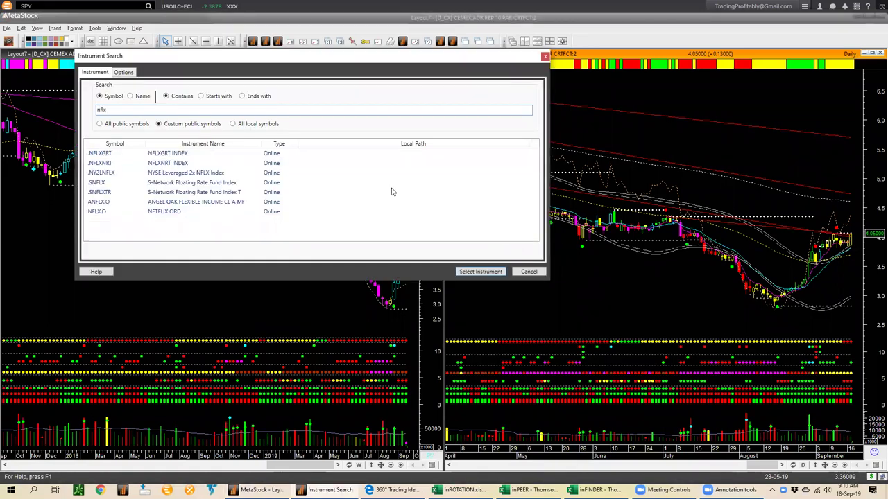
{"action": "left_click", "coordinate": [233, 124]}
{"action": "double_click", "coordinate": [185, 163]}
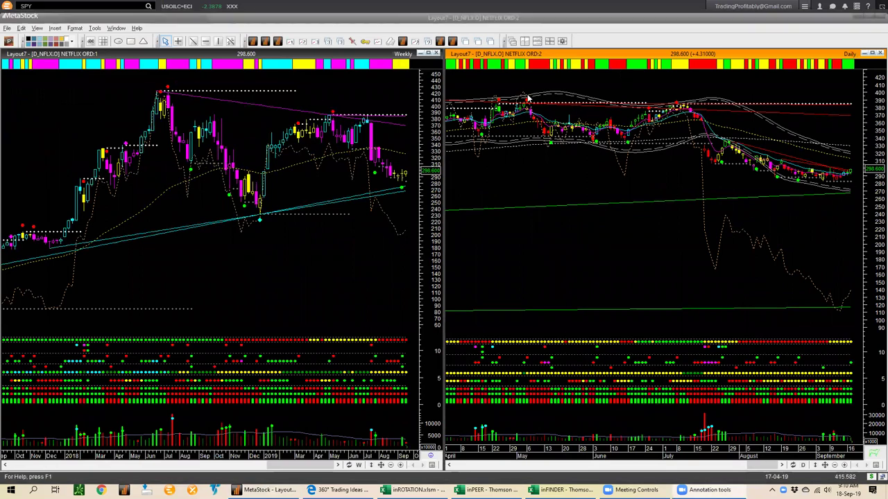
- Mark the Netflix daily upturn and falling trendline, plus the latest weekly candle and rising support line, with arrows, and clear the annotations
{"action": "left_click_drag", "start_coordinate": [841, 185], "coordinate": [855, 175]}
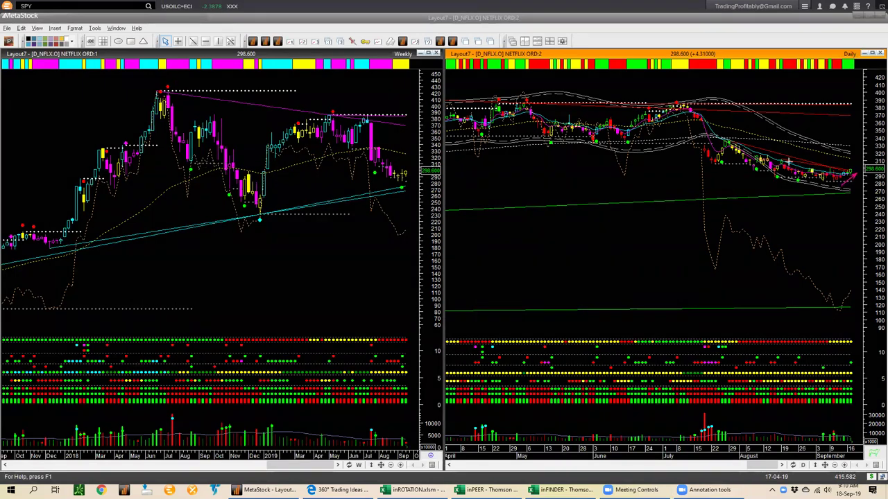
{"action": "left_click_drag", "start_coordinate": [787, 159], "coordinate": [846, 171]}
{"action": "left_click_drag", "start_coordinate": [435, 151], "coordinate": [412, 171]}
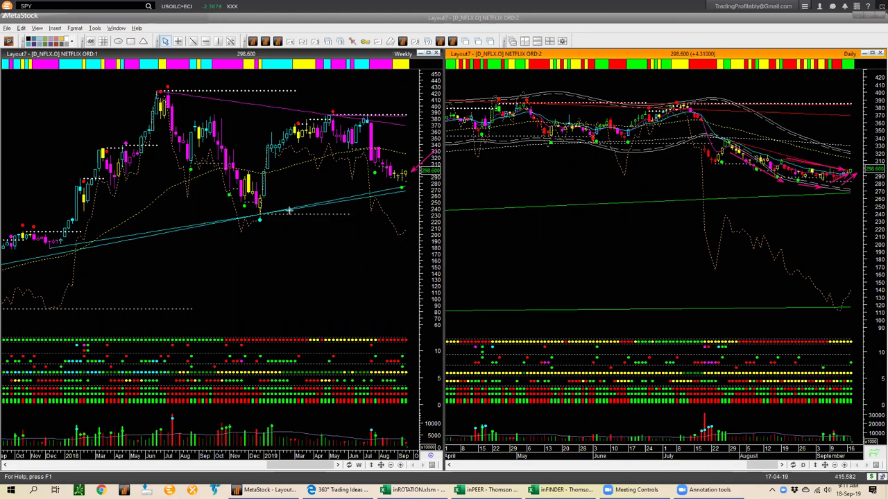
{"action": "left_click_drag", "start_coordinate": [312, 207], "coordinate": [405, 179]}
{"action": "key", "text": "Escape"}
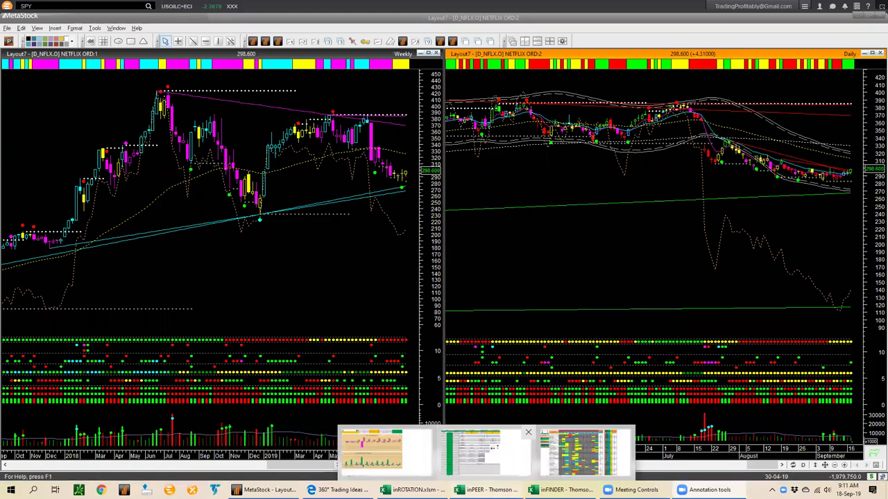
- Switch to the inPEER workbook in Excel, set the root stock to nflx.o with the Industry peer relationship, and start streaming
{"action": "left_click", "coordinate": [489, 490]}
{"action": "left_click", "coordinate": [41, 38]}
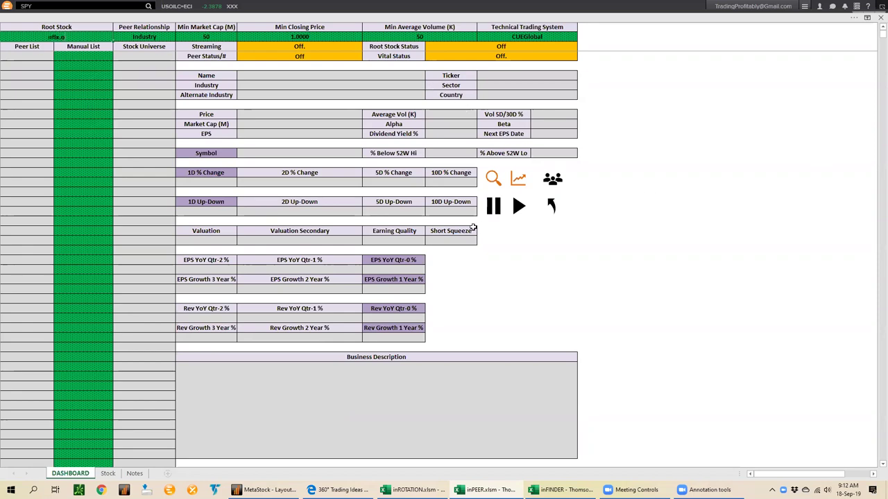
{"action": "left_click", "coordinate": [519, 207]}
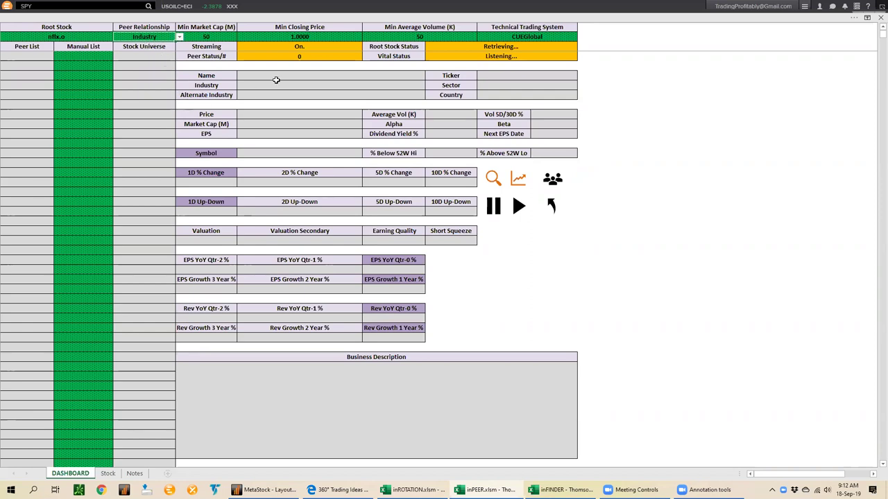
{"action": "left_click", "coordinate": [479, 46]}
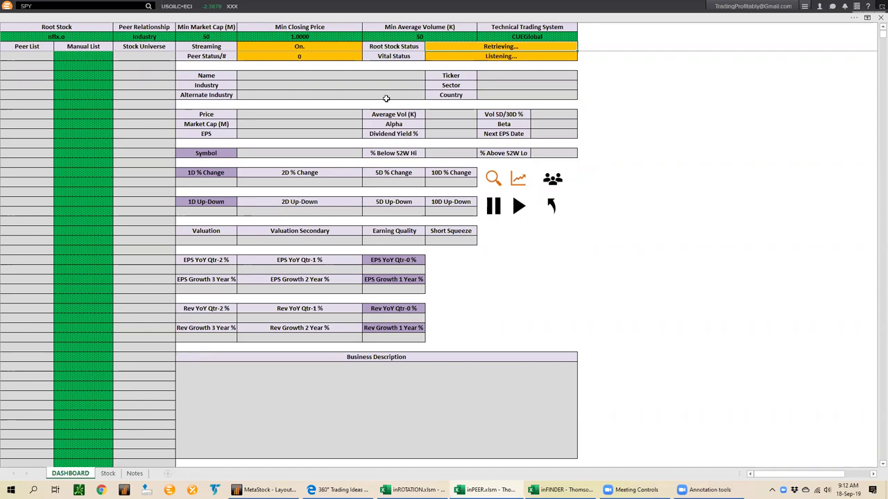
- Stop and restart data streaming for the nflx.o root stock on the dashboard
{"action": "left_click_drag", "start_coordinate": [28, 61], "coordinate": [26, 181]}
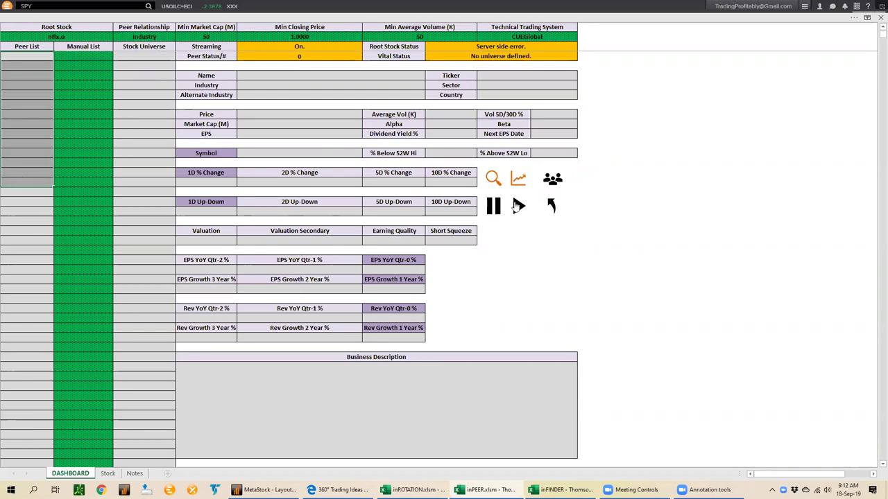
{"action": "left_click", "coordinate": [494, 210]}
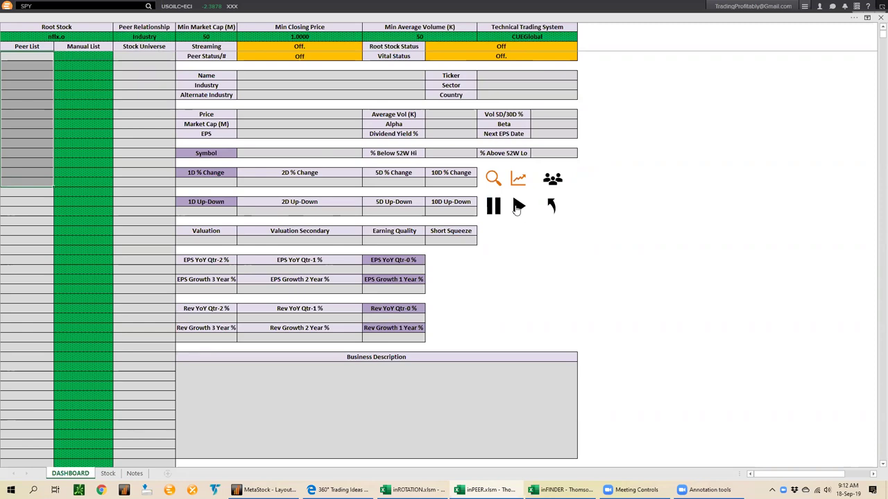
{"action": "left_click", "coordinate": [518, 208]}
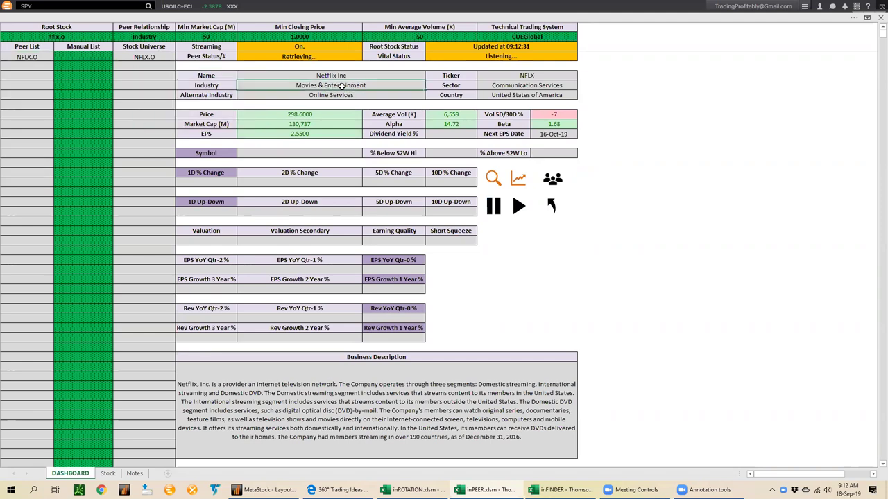
- Look up the Movies & Entertainment industry in inROTATION, mark its M7-to-1D, 2D and M3-to-M1 ranks with arrows, and clear them
{"action": "left_click", "coordinate": [493, 180]}
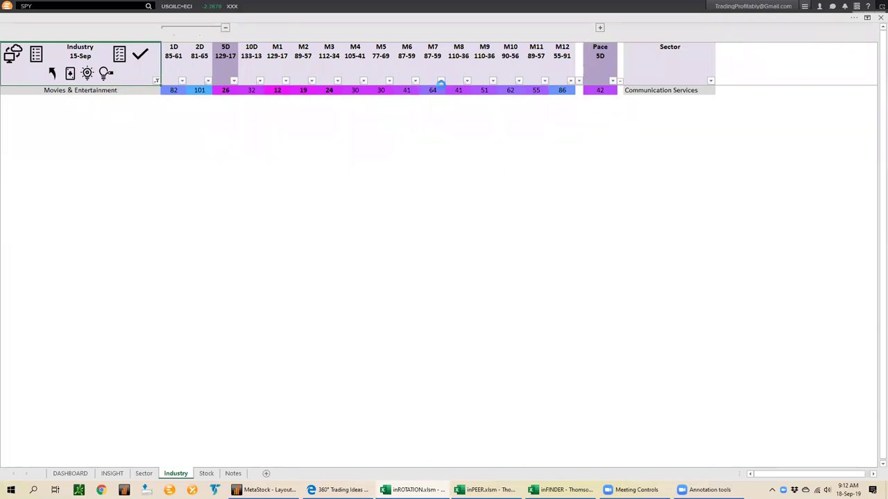
{"action": "left_click_drag", "start_coordinate": [448, 102], "coordinate": [154, 101]}
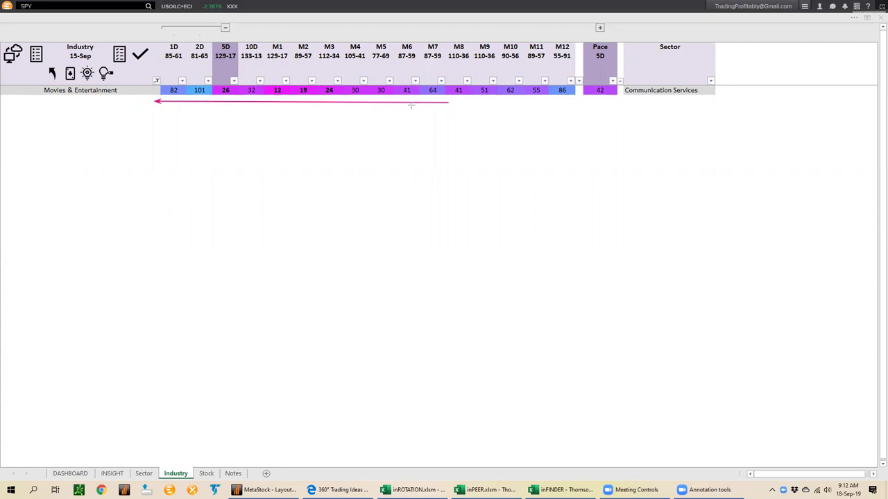
{"action": "left_click_drag", "start_coordinate": [435, 97], "coordinate": [161, 98]}
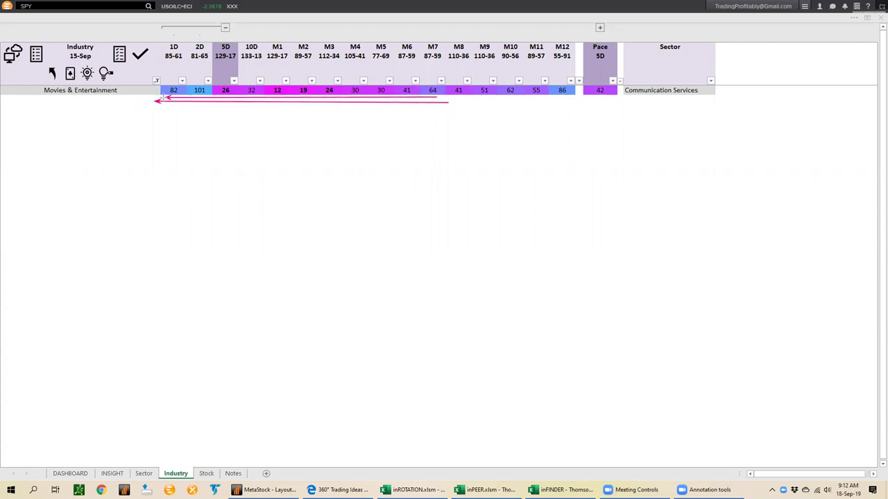
{"action": "left_click_drag", "start_coordinate": [236, 129], "coordinate": [202, 102]}
{"action": "mouse_move", "coordinate": [180, 133]}
{"action": "left_mouse_down"}
{"action": "mouse_move", "coordinate": [172, 98]}
{"action": "mouse_move", "coordinate": [192, 95]}
{"action": "left_mouse_up"}
{"action": "mouse_move", "coordinate": [398, 147]}
{"action": "left_mouse_down"}
{"action": "mouse_move", "coordinate": [333, 115]}
{"action": "mouse_move", "coordinate": [333, 100]}
{"action": "left_mouse_up"}
{"action": "left_click_drag", "start_coordinate": [333, 168], "coordinate": [301, 106]}
{"action": "left_click_drag", "start_coordinate": [287, 169], "coordinate": [278, 103]}
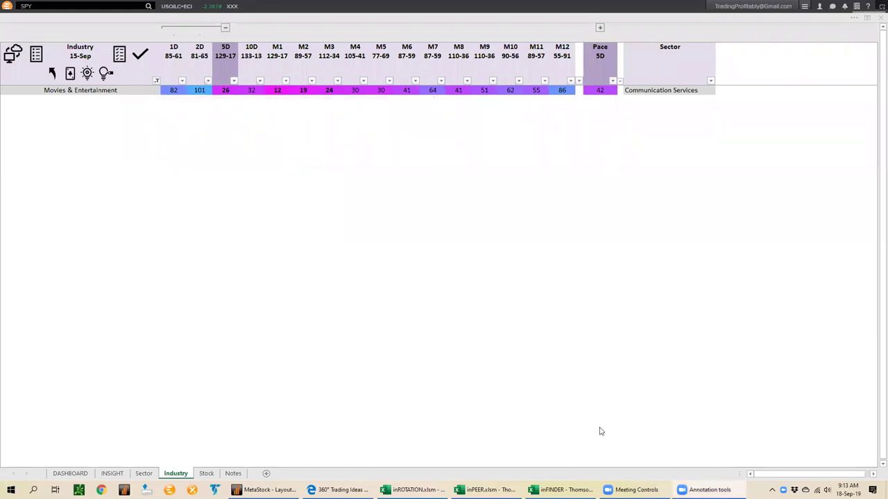
- Return to the inPEER workbook and mark Netflix's Valuation, EPS YoY Qtr-0 and EPS growth figures with arrows
{"action": "left_click", "coordinate": [486, 489]}
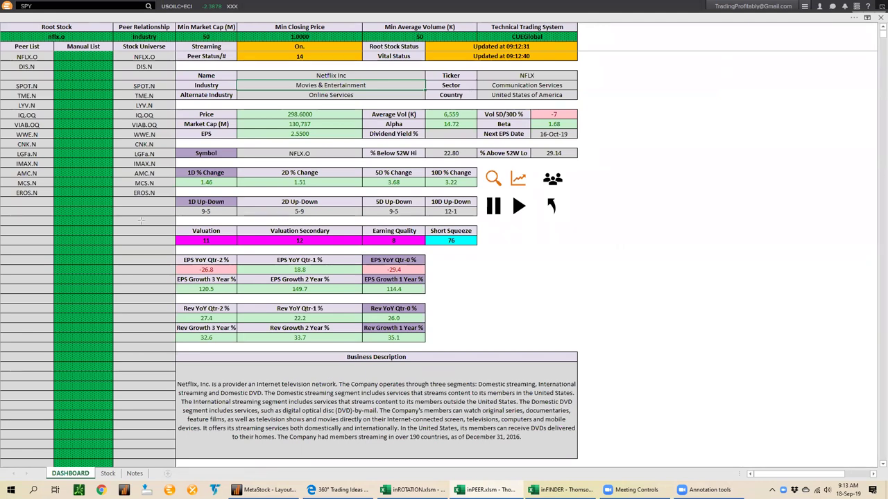
{"action": "left_click_drag", "start_coordinate": [142, 222], "coordinate": [175, 240]}
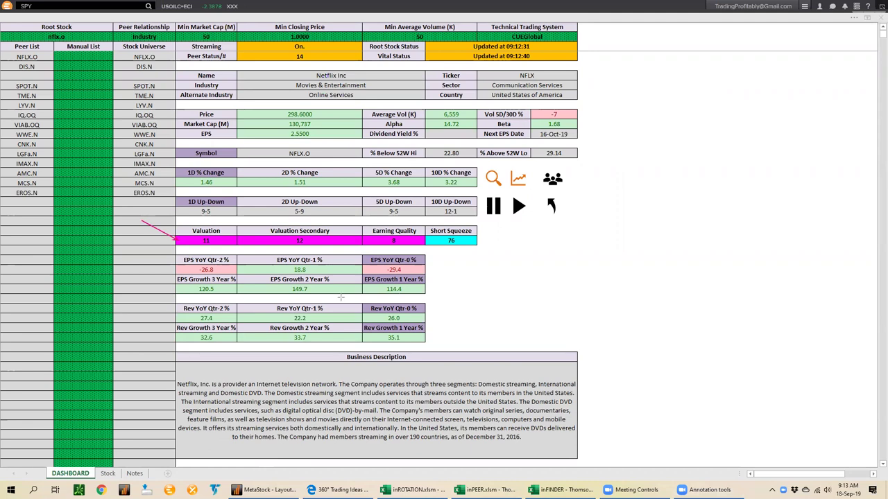
{"action": "left_click_drag", "start_coordinate": [491, 268], "coordinate": [419, 291]}
{"action": "left_click_drag", "start_coordinate": [460, 251], "coordinate": [419, 269]}
{"action": "left_click_drag", "start_coordinate": [467, 309], "coordinate": [421, 291]}
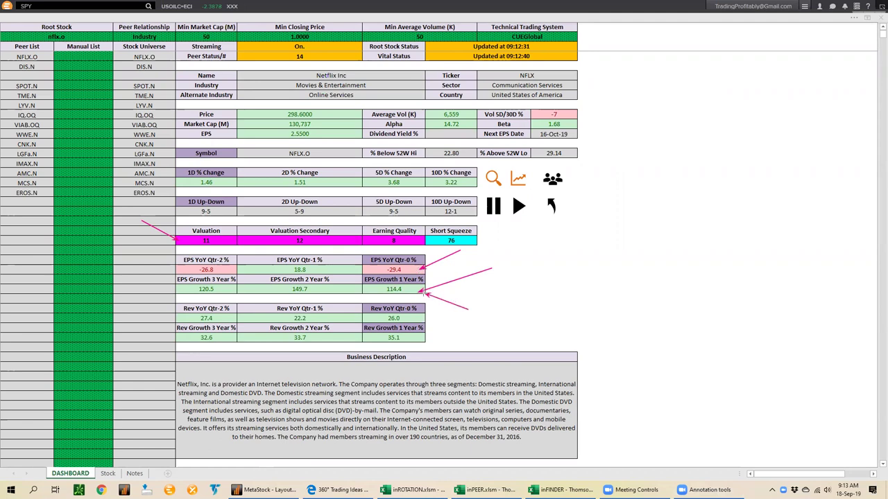
{"action": "left_click_drag", "start_coordinate": [208, 295], "coordinate": [399, 295]}
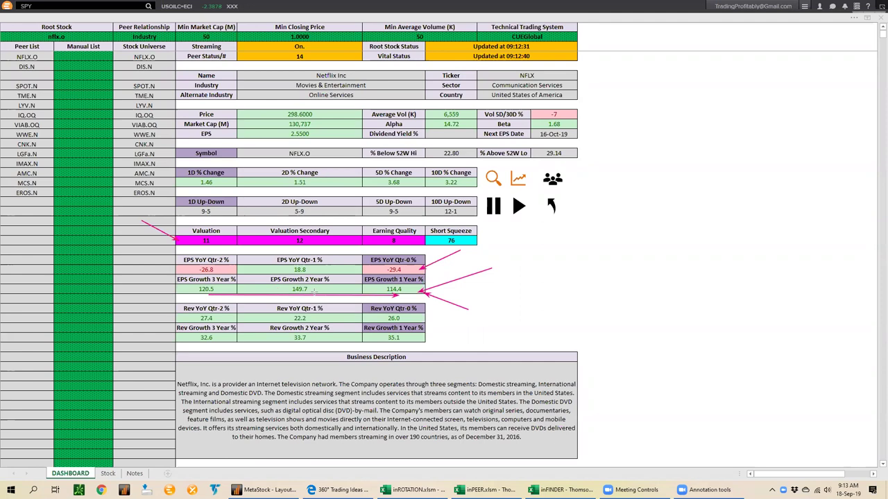
- Mark Netflix's revenue rows, Short Squeeze score and percent-change row with arrows, and clear the annotations
{"action": "left_click_drag", "start_coordinate": [201, 323], "coordinate": [425, 322]}
{"action": "left_click_drag", "start_coordinate": [197, 339], "coordinate": [402, 344]}
{"action": "left_click_drag", "start_coordinate": [554, 225], "coordinate": [471, 240]}
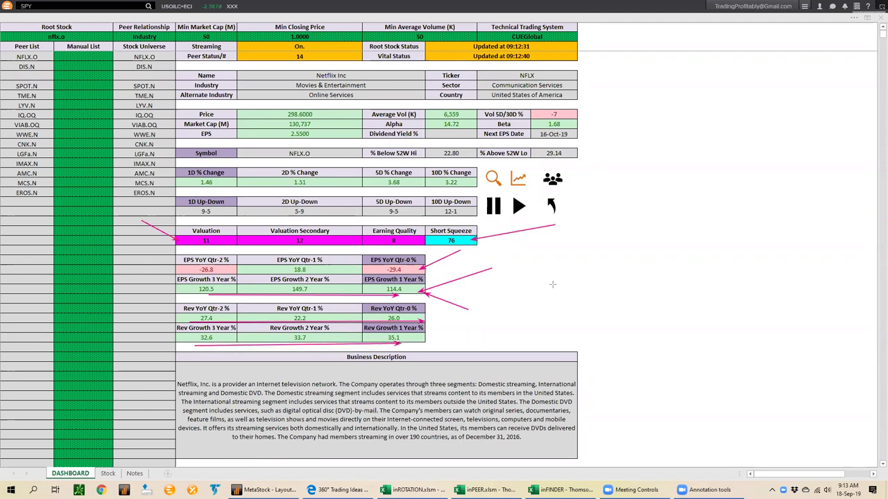
{"action": "left_click_drag", "start_coordinate": [461, 191], "coordinate": [172, 188]}
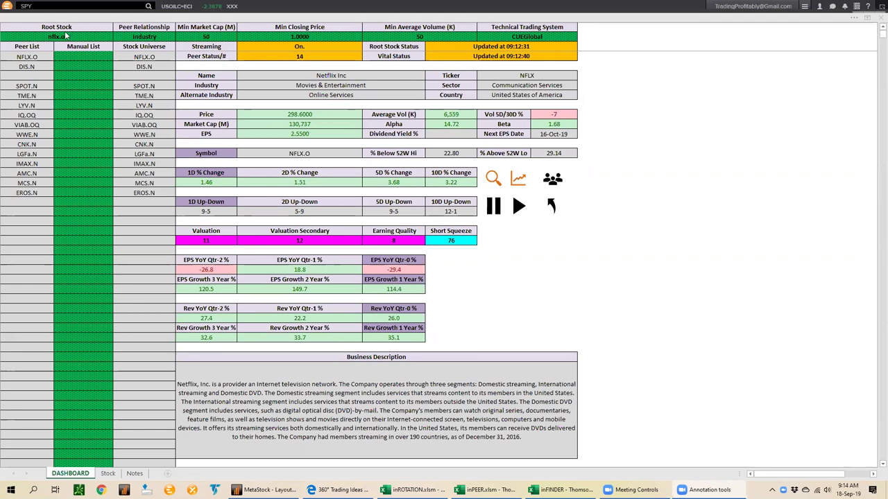
- Try to load Cemex by setting the root stock to cx.o
{"action": "double_click", "coordinate": [331, 84]}
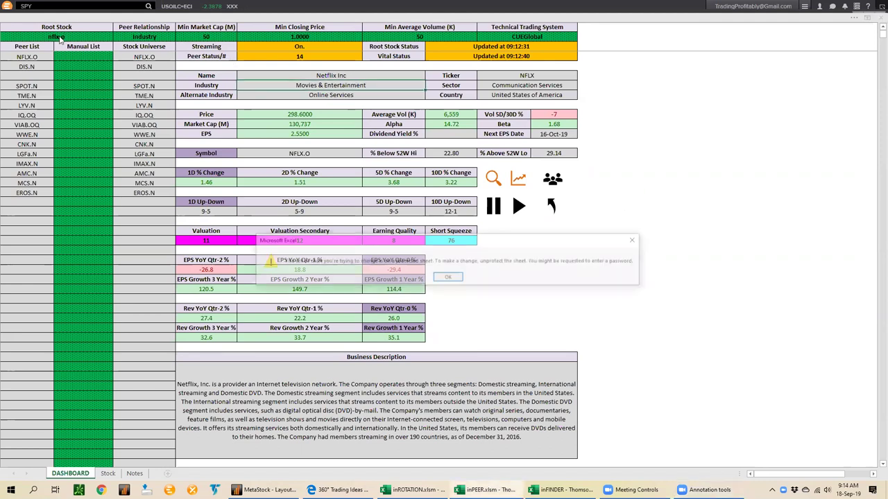
{"action": "left_click", "coordinate": [447, 279]}
{"action": "left_click", "coordinate": [77, 36]}
{"action": "type", "text": "cx"}
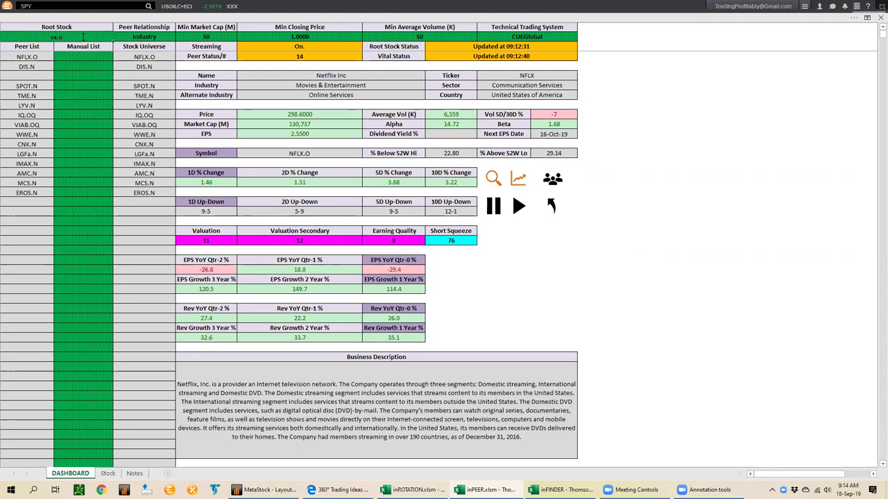
{"action": "type", "text": ".o"}
{"action": "key", "text": "Return"}
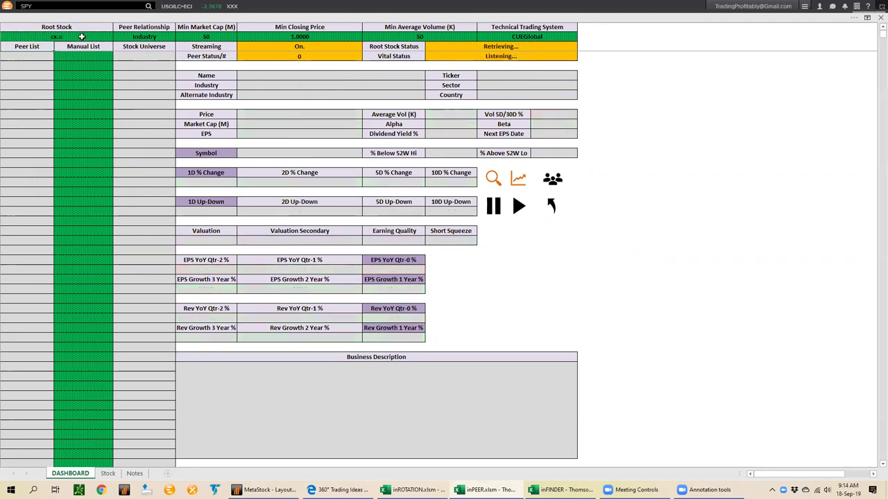
{"action": "left_click", "coordinate": [481, 46]}
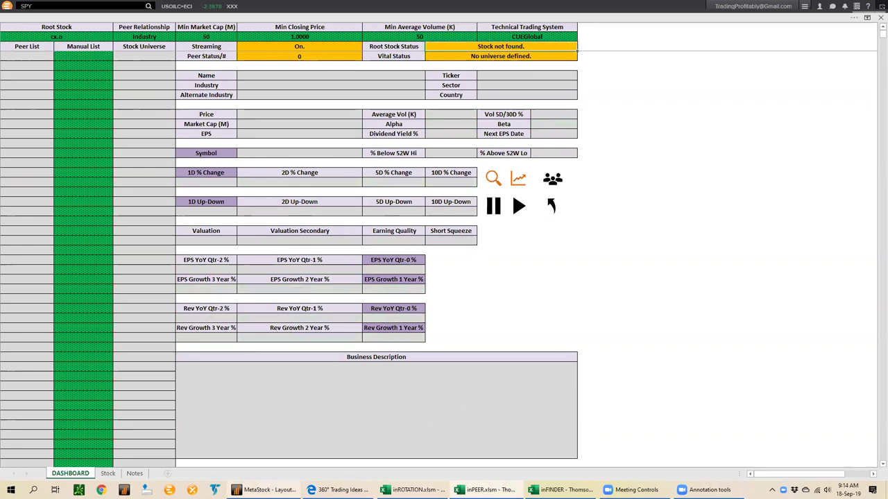
- Check Cemex's symbol in the inFINDER workbook and set the inPEER root stock to cx
{"action": "left_click", "coordinate": [266, 490]}
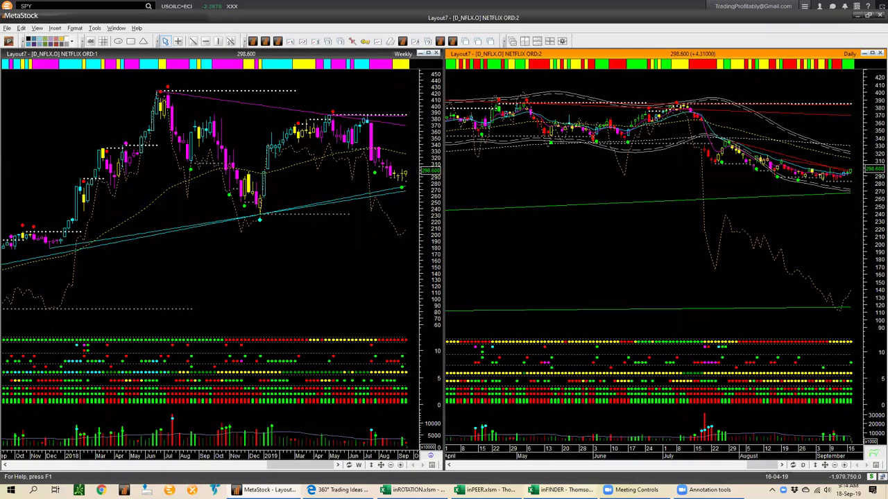
{"action": "key", "text": "alt+Tab"}
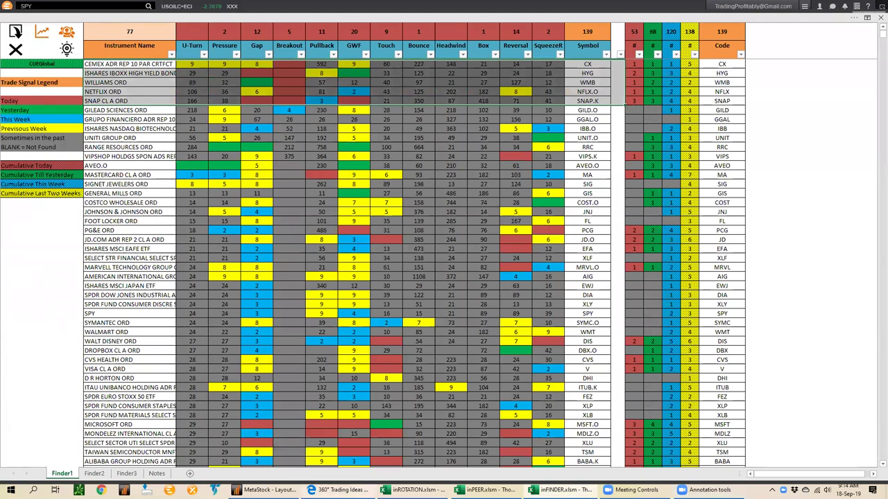
{"action": "left_click", "coordinate": [81, 74]}
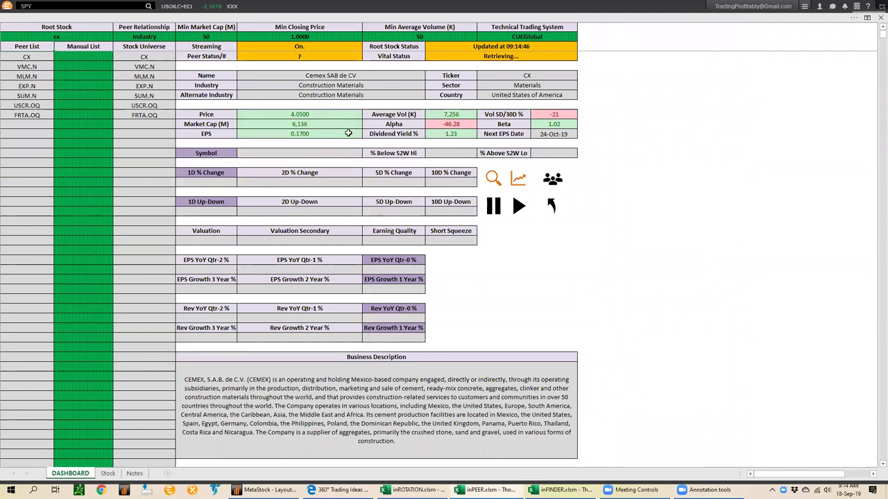
- Look up Cemex's Construction Materials industry in inROTATION and mark its M6, M1, 5D, 2D and 1D ranks with arrows
{"action": "left_click", "coordinate": [338, 85]}
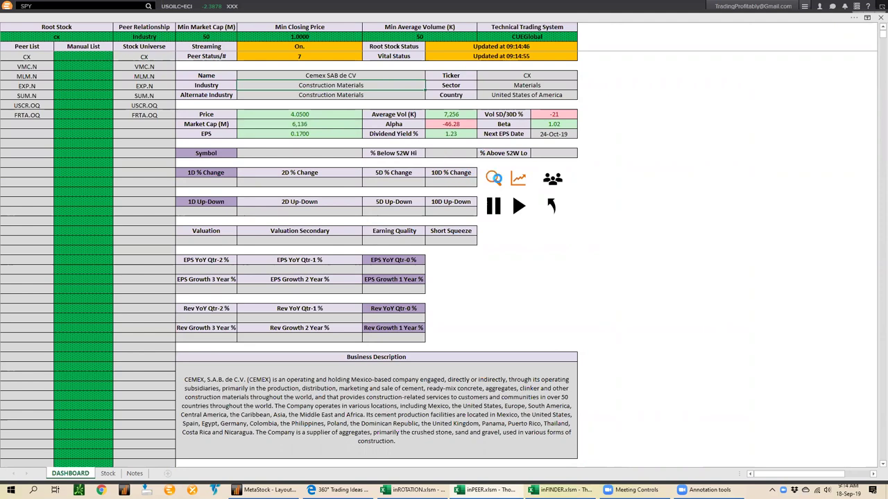
{"action": "left_click", "coordinate": [493, 179]}
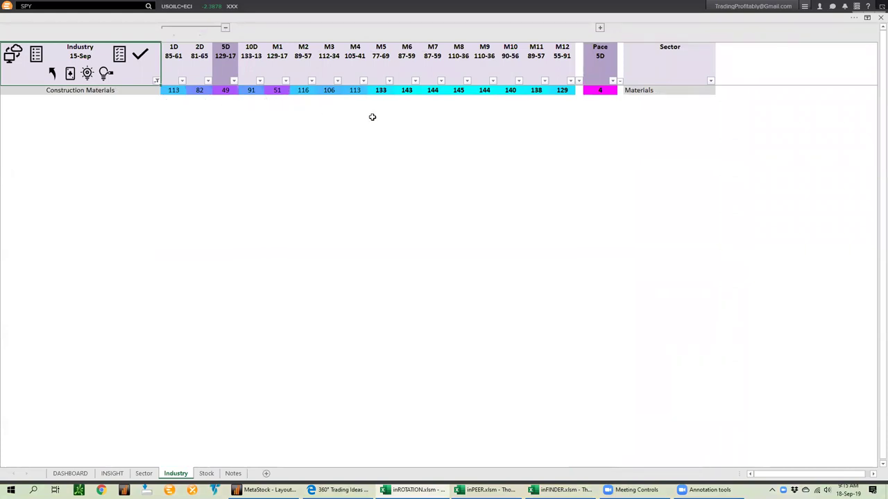
{"action": "left_click_drag", "start_coordinate": [341, 154], "coordinate": [410, 95]}
{"action": "left_click_drag", "start_coordinate": [256, 163], "coordinate": [283, 97]}
{"action": "left_click_drag", "start_coordinate": [197, 157], "coordinate": [174, 98]}
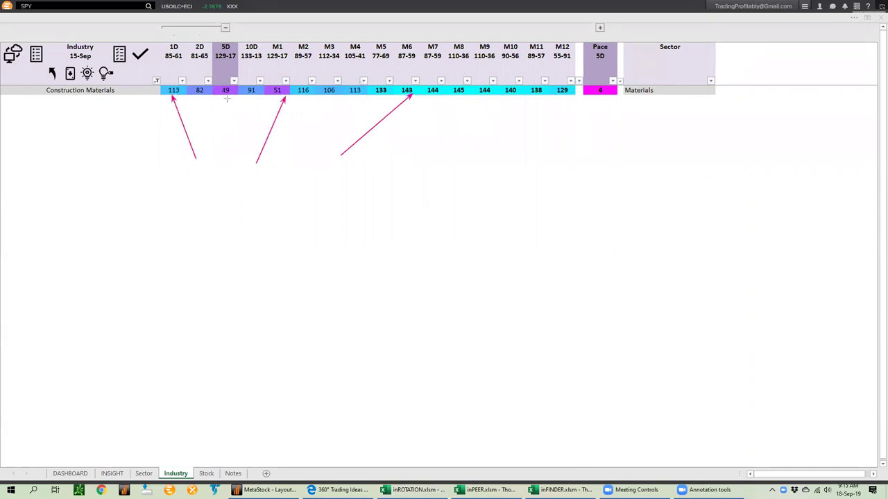
{"action": "left_click_drag", "start_coordinate": [203, 98], "coordinate": [173, 99]}
{"action": "left_click_drag", "start_coordinate": [226, 134], "coordinate": [229, 99]}
{"action": "left_click_drag", "start_coordinate": [199, 130], "coordinate": [200, 99]}
{"action": "left_click_drag", "start_coordinate": [135, 136], "coordinate": [164, 93]}
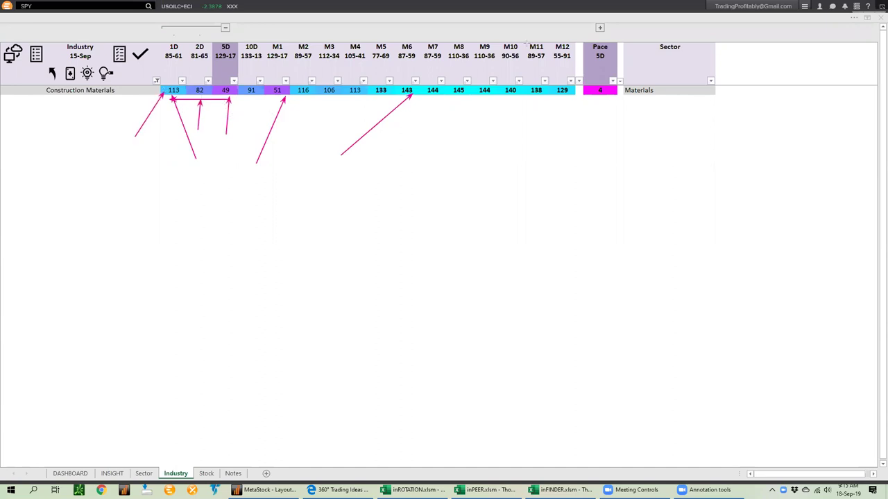
- Mark the M8, M4, M5 and M6 columns and the 5D-to-1D span with arrows, and clear the annotations
{"action": "left_click_drag", "start_coordinate": [416, 31], "coordinate": [458, 82]}
{"action": "left_click_drag", "start_coordinate": [335, 27], "coordinate": [357, 77]}
{"action": "left_click_drag", "start_coordinate": [364, 29], "coordinate": [380, 79]}
{"action": "left_click_drag", "start_coordinate": [391, 28], "coordinate": [403, 81]}
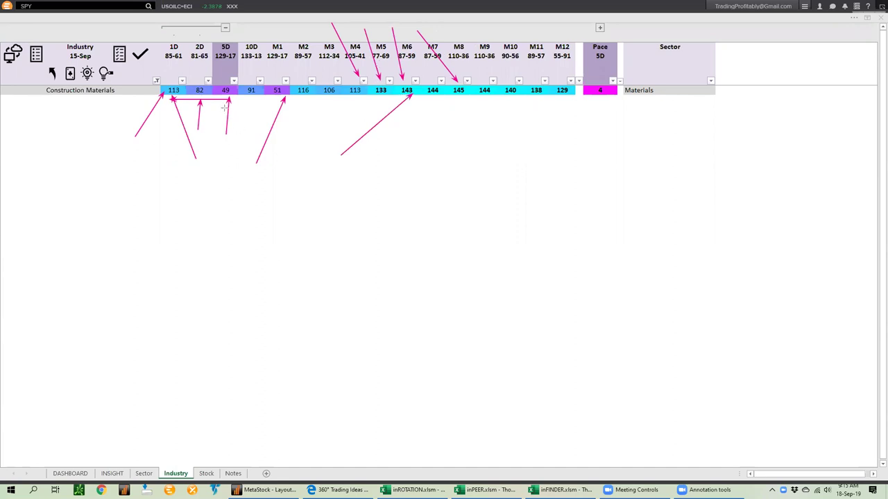
{"action": "left_click_drag", "start_coordinate": [225, 81], "coordinate": [148, 81]}
{"action": "key", "text": "e"}
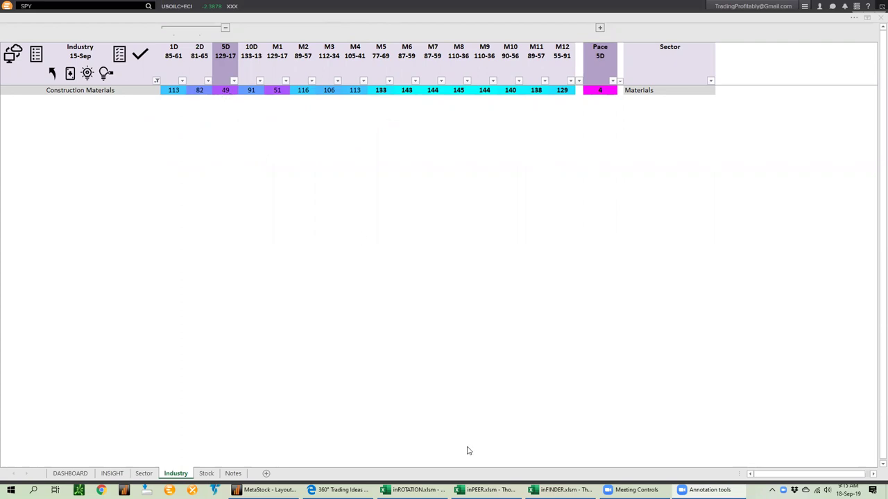
- Return to the inPEER workbook and mark Cemex's Valuation, Valuation Secondary and Short Squeeze scores with arrows
{"action": "left_click", "coordinate": [485, 490]}
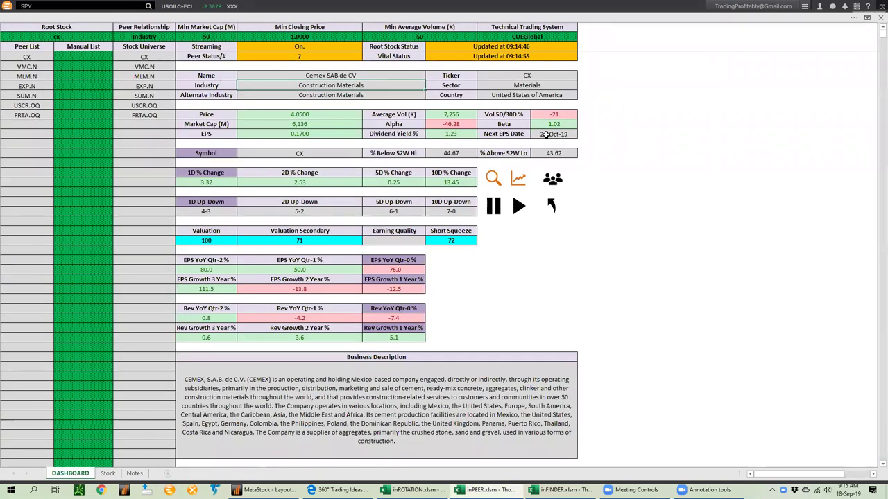
{"action": "left_click_drag", "start_coordinate": [144, 222], "coordinate": [179, 240]}
{"action": "left_click_drag", "start_coordinate": [241, 217], "coordinate": [276, 240]}
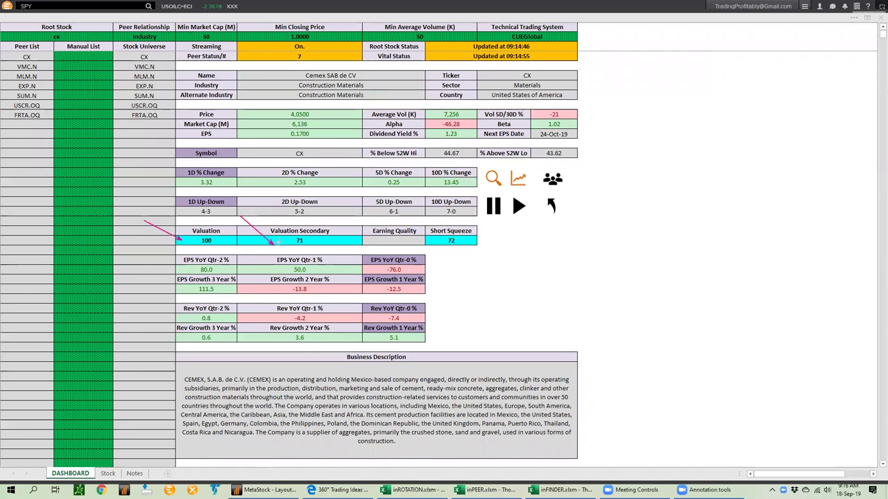
{"action": "left_click_drag", "start_coordinate": [580, 238], "coordinate": [464, 239]}
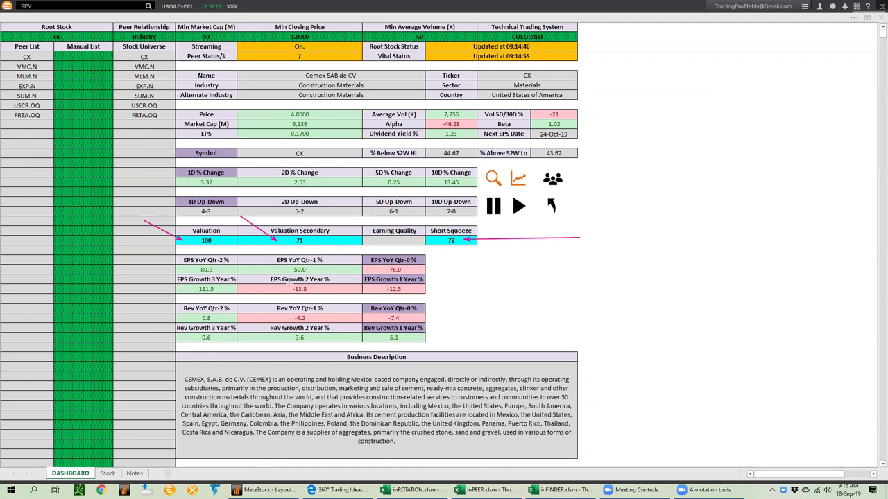
- Mark Cemex's EPS YoY Qtr-0, EPS Growth 1 Year, Rev YoY Qtr-0 and Valuation with arrows, and clear the annotations
{"action": "left_click_drag", "start_coordinate": [473, 257], "coordinate": [416, 268]}
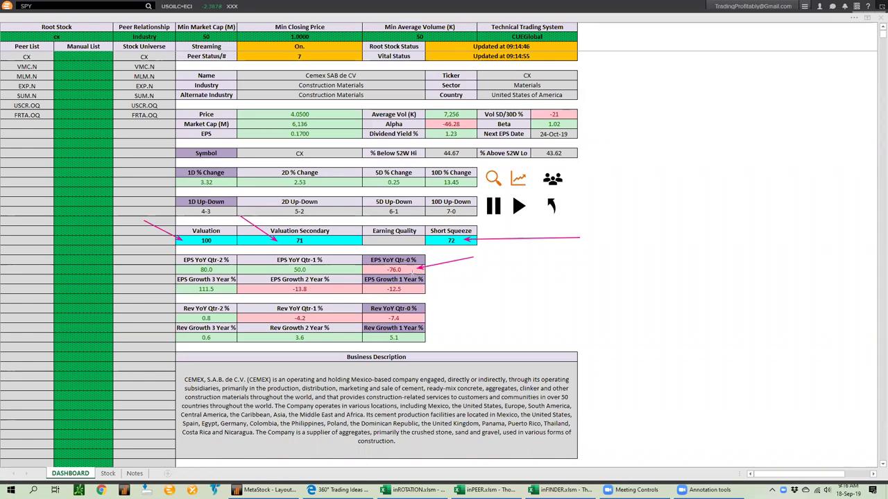
{"action": "left_click_drag", "start_coordinate": [449, 280], "coordinate": [418, 288]}
{"action": "left_click_drag", "start_coordinate": [458, 304], "coordinate": [419, 317]}
{"action": "left_click_drag", "start_coordinate": [161, 217], "coordinate": [193, 240]}
{"action": "key", "text": "Escape"}
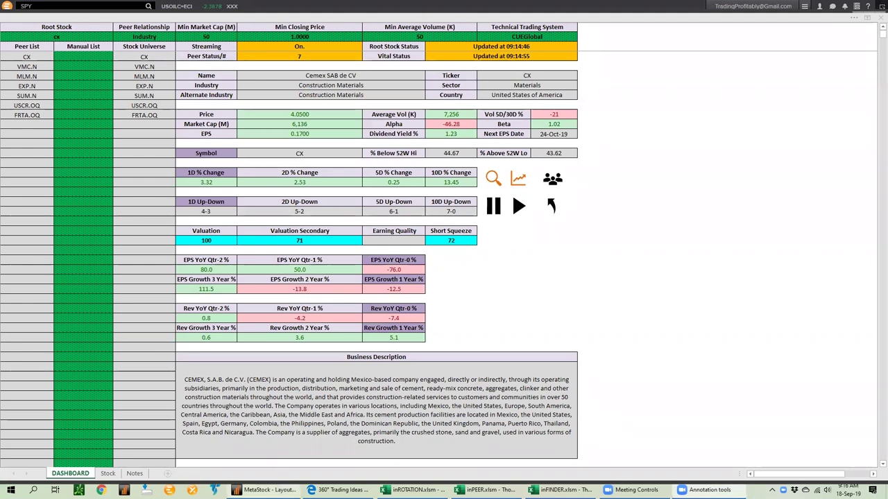
- Switch to MetaStock and close the Netflix weekly and daily layout, saving the changes to Layout7
{"action": "mouse_move", "coordinate": [263, 489]}
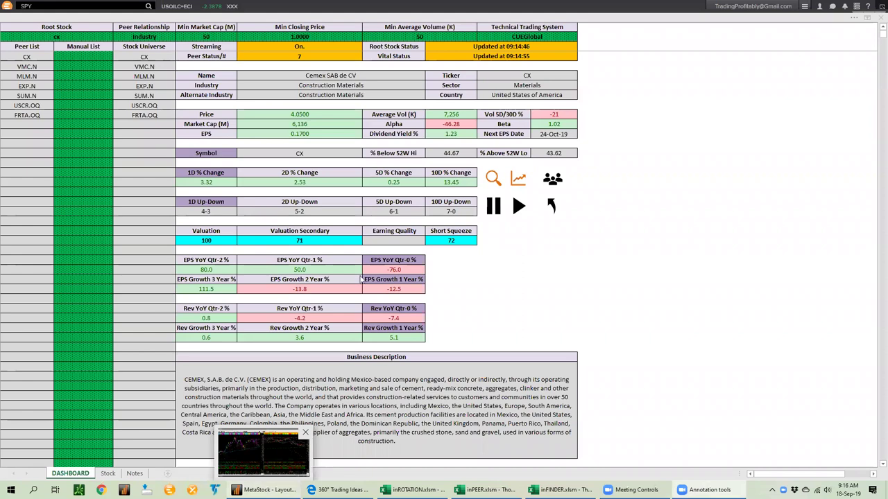
{"action": "key", "text": "alt+Tab"}
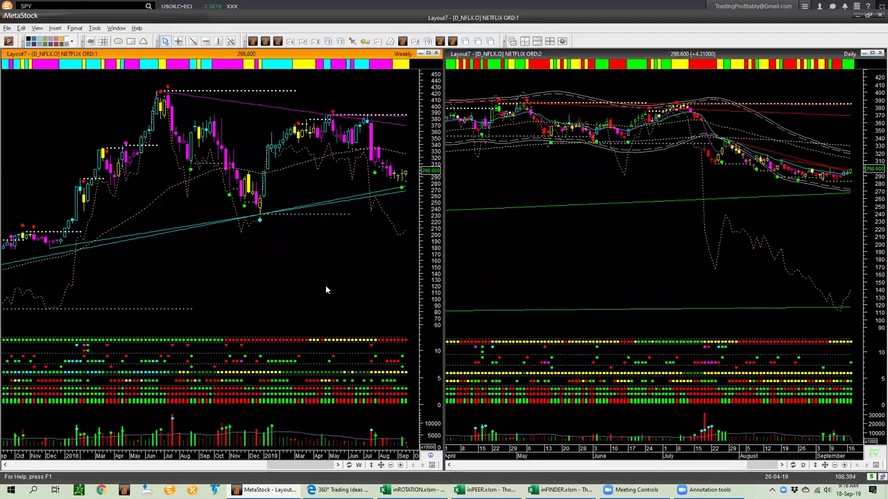
{"action": "key", "text": "alt+f"}
{"action": "key", "text": "c"}
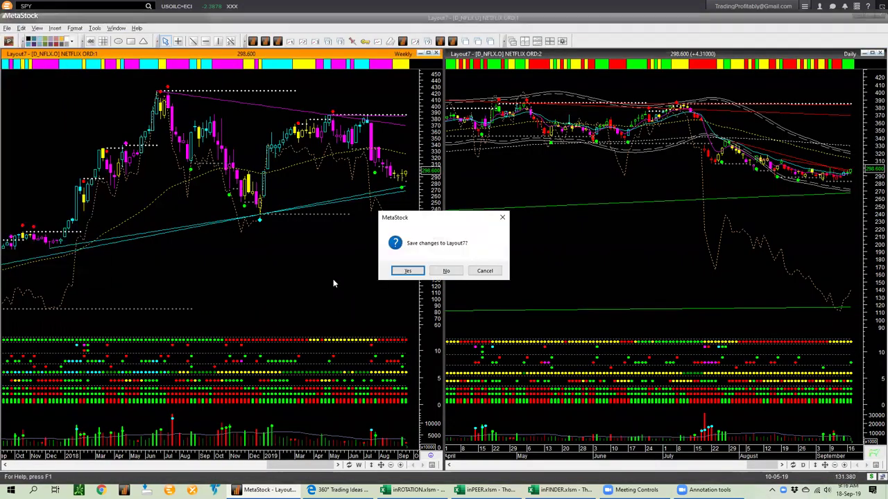
{"action": "key", "text": "Return"}
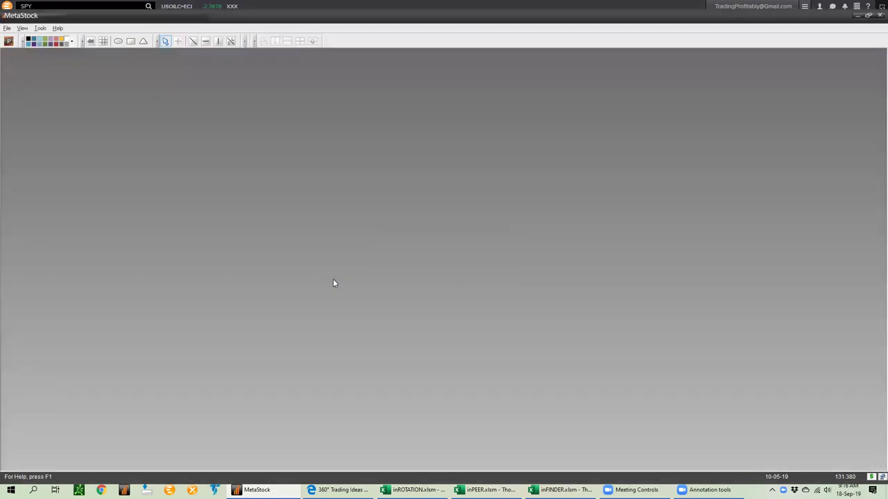
- Search the local symbols for Cemex and pick D_CX as the instrument for a new chart
{"action": "left_click", "coordinate": [8, 41]}
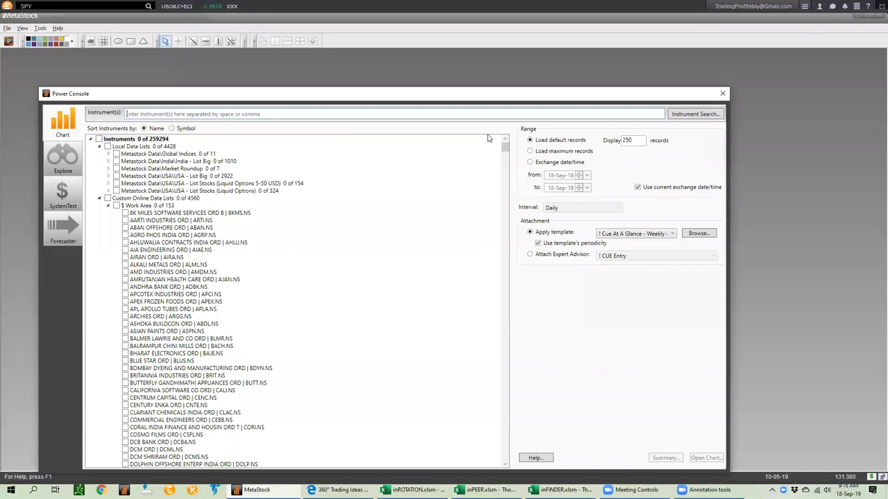
{"action": "left_click", "coordinate": [670, 115]}
{"action": "type", "text": "cl"}
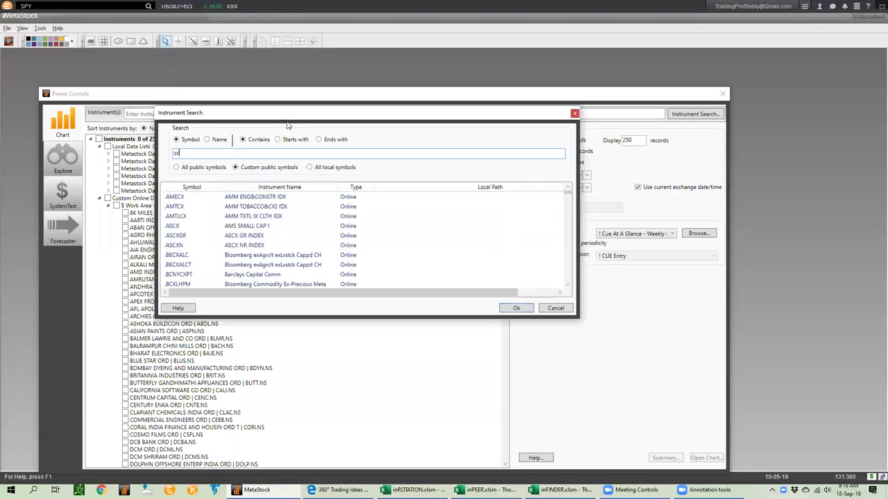
{"action": "left_click", "coordinate": [331, 168]}
{"action": "double_click", "coordinate": [229, 209]}
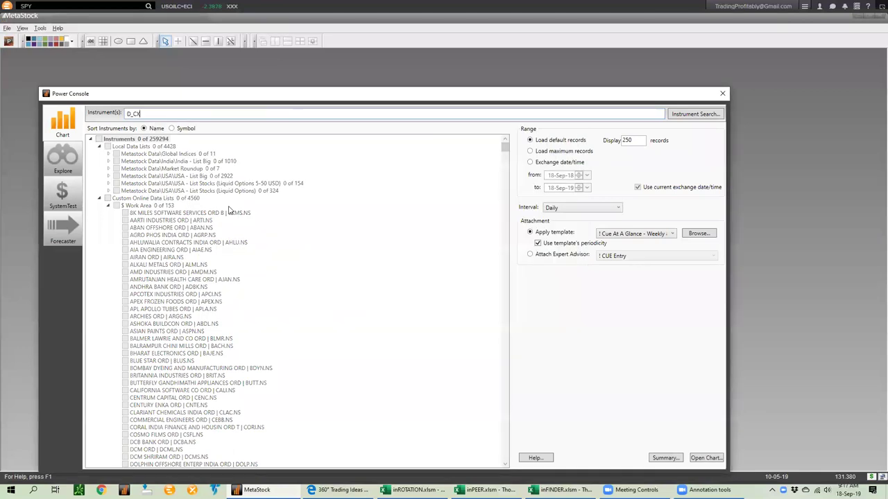
- Choose the ! Cue Backdrop - Weekly template and open the Cemex chart with it
{"action": "left_click", "coordinate": [615, 235]}
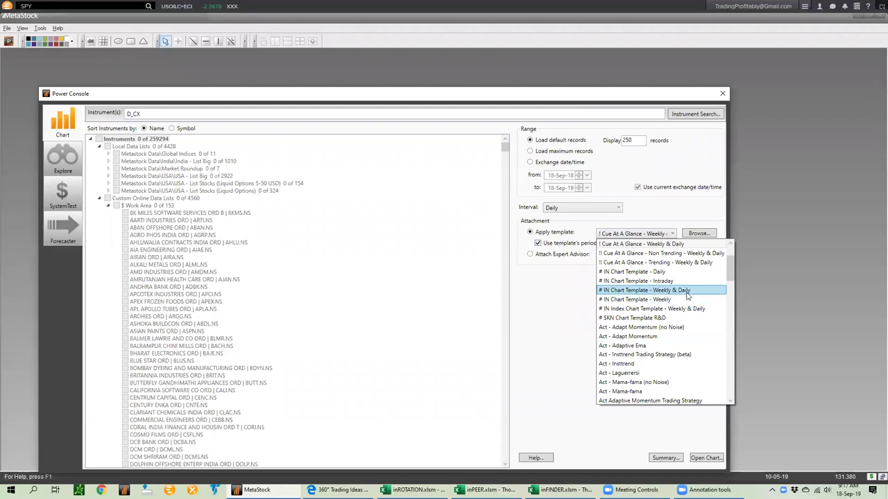
{"action": "scroll", "coordinate": [684, 293], "scroll_direction": "up", "scroll_amount": 2}
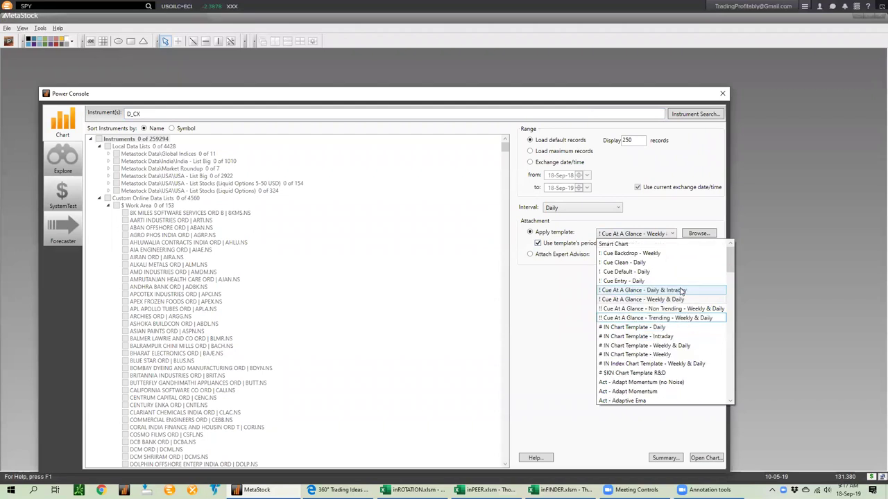
{"action": "left_click", "coordinate": [662, 254]}
{"action": "left_click", "coordinate": [705, 458]}
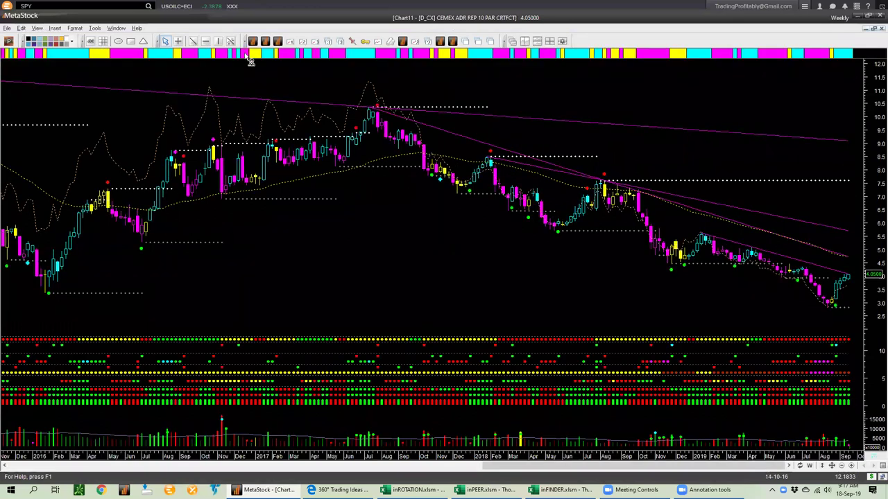
- Open a second weekly Cemex chart tiled beside the first and change its instrument to Netflix (D_NFLX.O)
{"action": "left_click", "coordinate": [302, 41]}
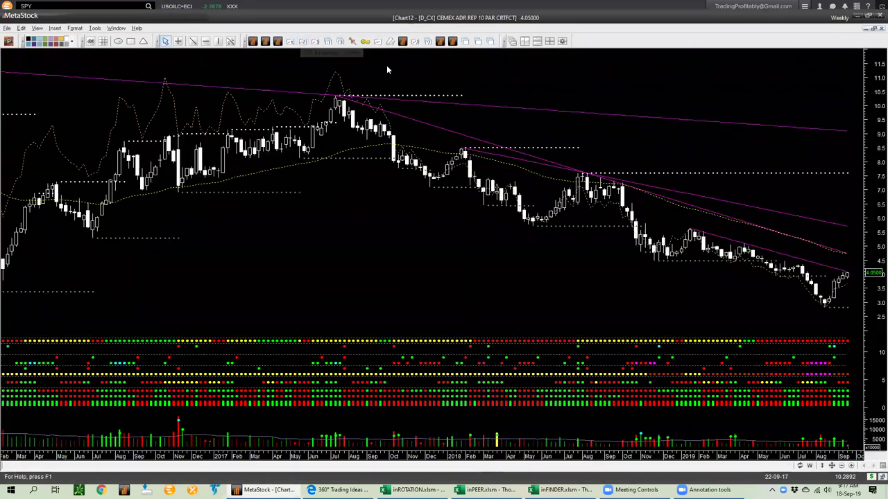
{"action": "left_click", "coordinate": [525, 40]}
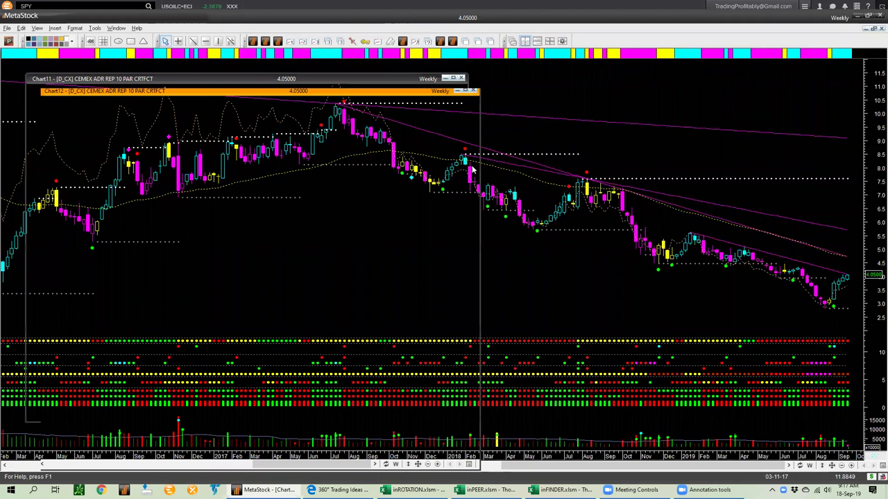
{"action": "scroll", "coordinate": [281, 241], "scroll_direction": "up", "scroll_amount": 2}
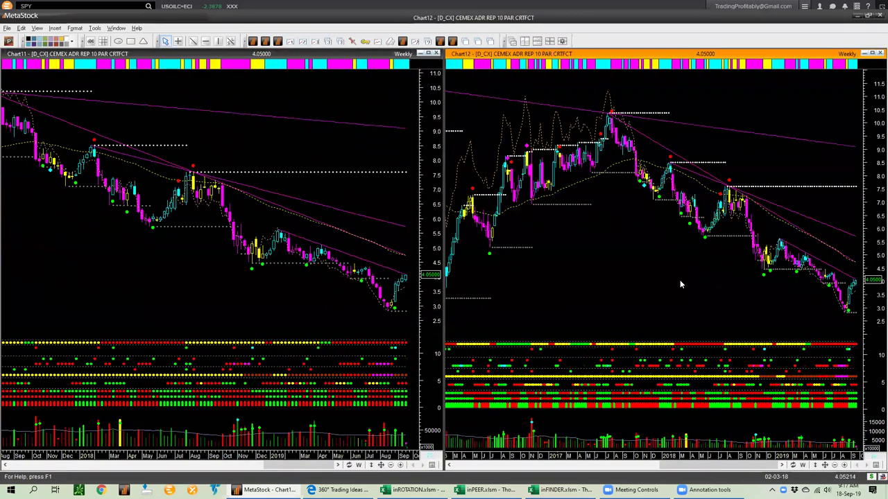
{"action": "scroll", "coordinate": [676, 280], "scroll_direction": "up", "scroll_amount": 2}
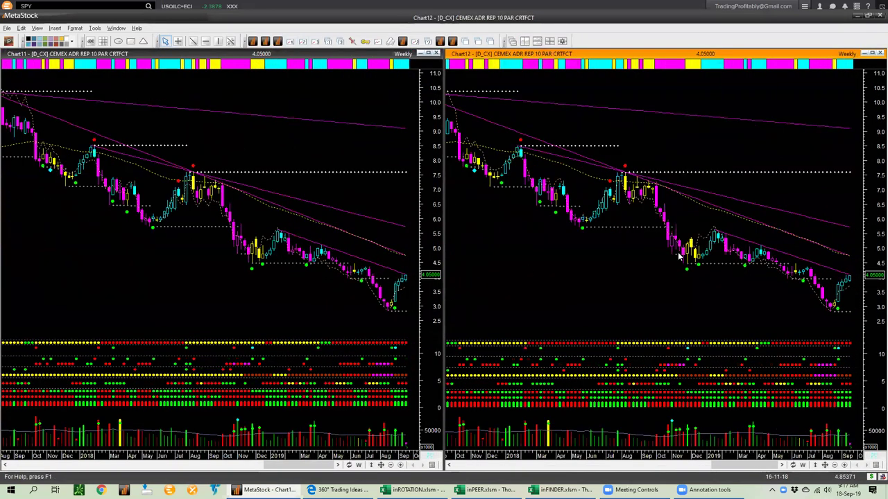
{"action": "type", "text": "nflx"}
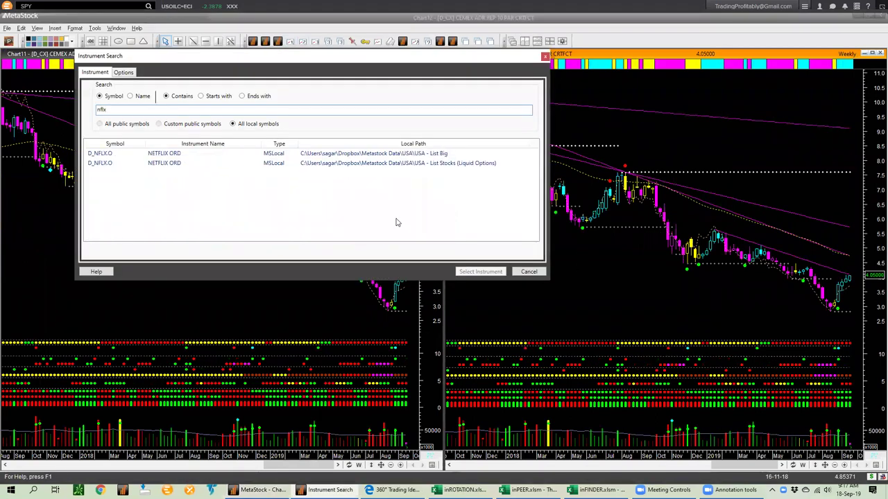
{"action": "double_click", "coordinate": [172, 153]}
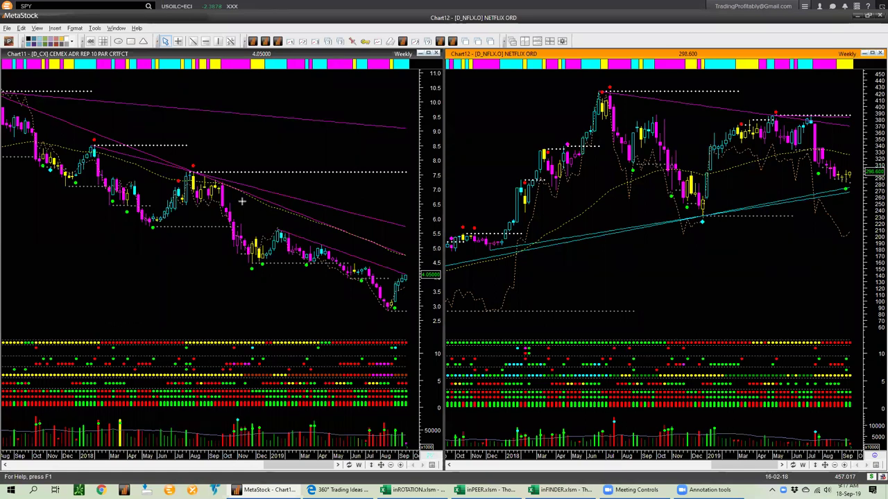
- Mark Cemex's weekly downtrend and Netflix's weekly support line, decline and possible rebound with arrows, and clear the annotations
{"action": "left_click_drag", "start_coordinate": [165, 206], "coordinate": [364, 288]}
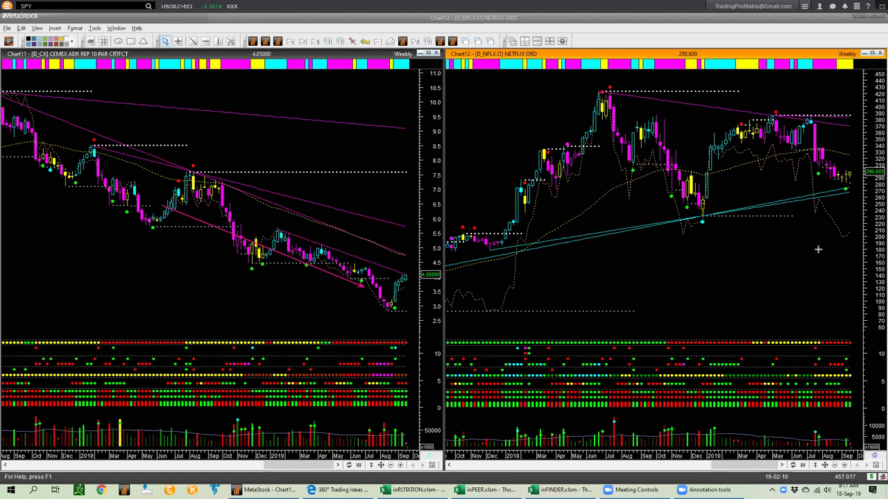
{"action": "mouse_move", "coordinate": [460, 271]}
{"action": "left_mouse_down"}
{"action": "mouse_move", "coordinate": [649, 245]}
{"action": "mouse_move", "coordinate": [874, 190]}
{"action": "left_mouse_up"}
{"action": "left_click_drag", "start_coordinate": [831, 33], "coordinate": [848, 50]}
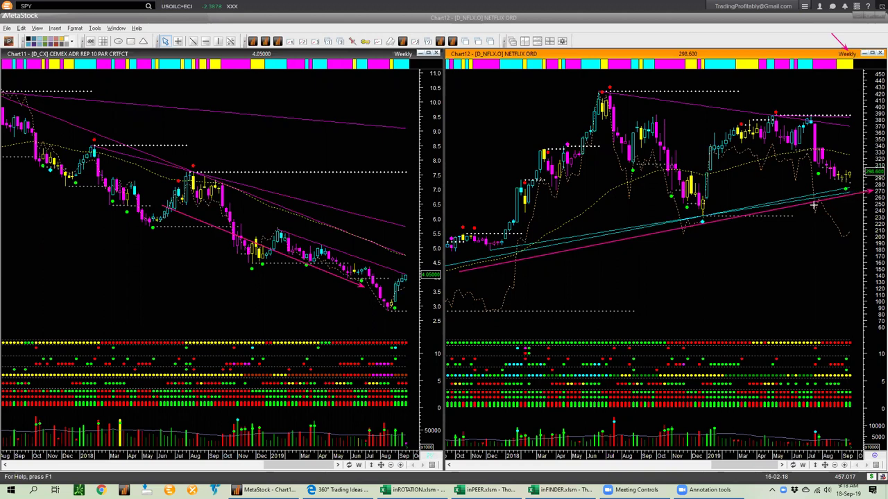
{"action": "left_click_drag", "start_coordinate": [856, 182], "coordinate": [865, 170]}
{"action": "left_click_drag", "start_coordinate": [625, 102], "coordinate": [831, 161]}
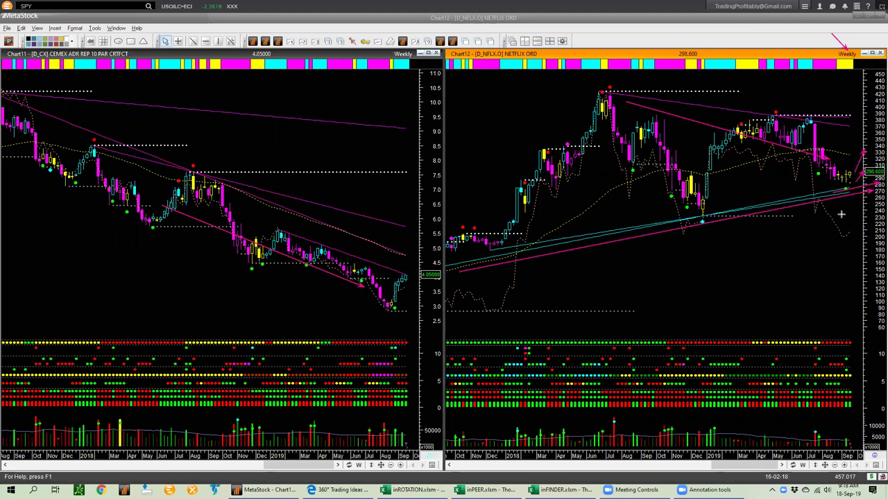
{"action": "key", "text": "e"}
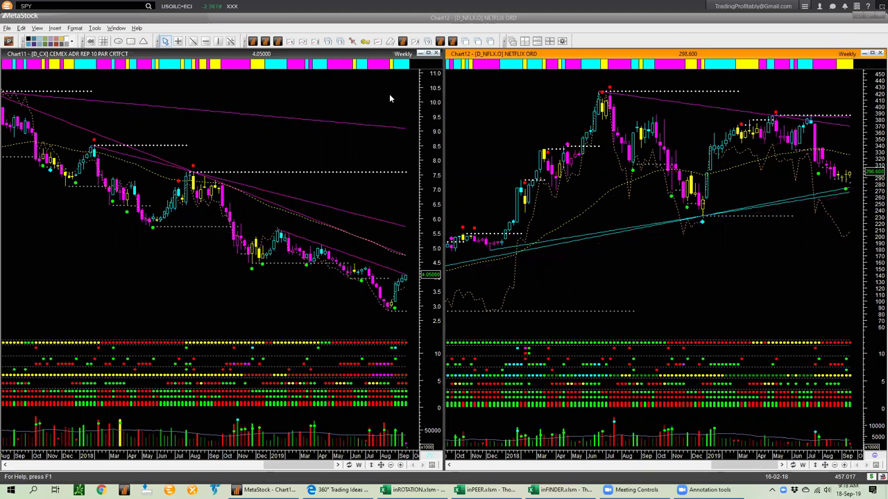
- Replace both weekly charts with ! Cue Entry - Daily charts of Cemex and Netflix, discarding the changes, and tile them side by side
{"action": "right_click", "coordinate": [342, 86]}
{"action": "left_click", "coordinate": [368, 180]}
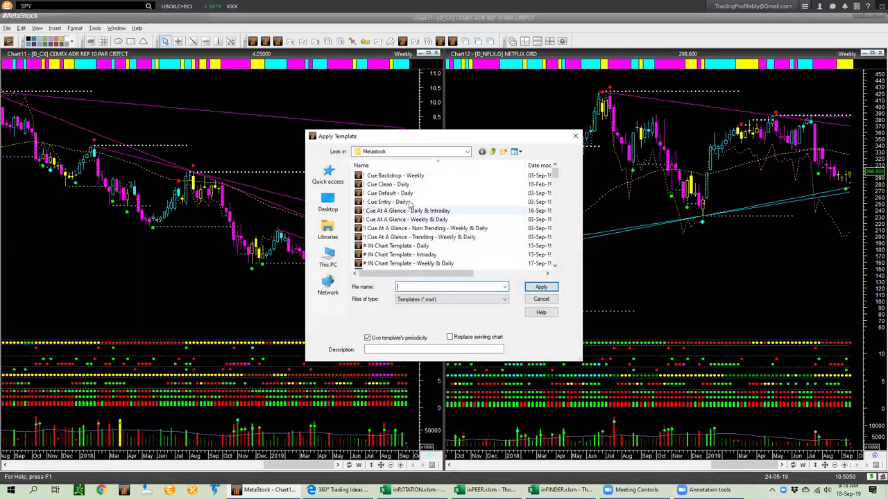
{"action": "left_click", "coordinate": [410, 202]}
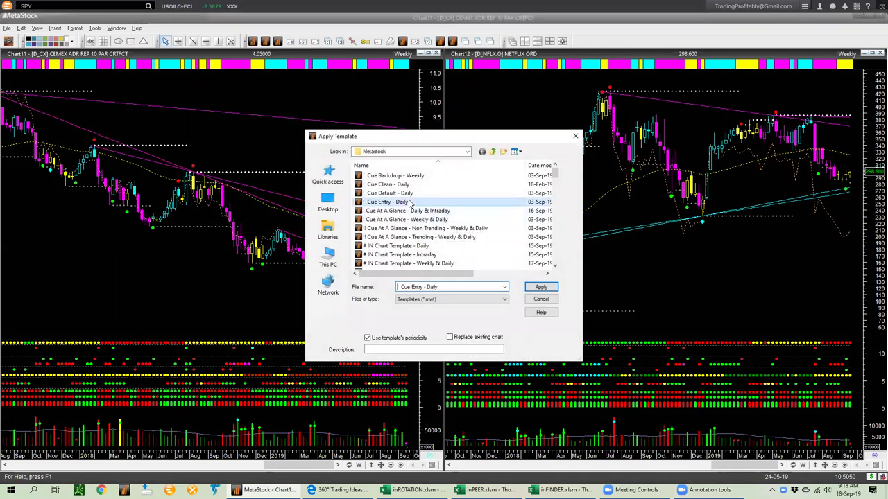
{"action": "left_click", "coordinate": [551, 289]}
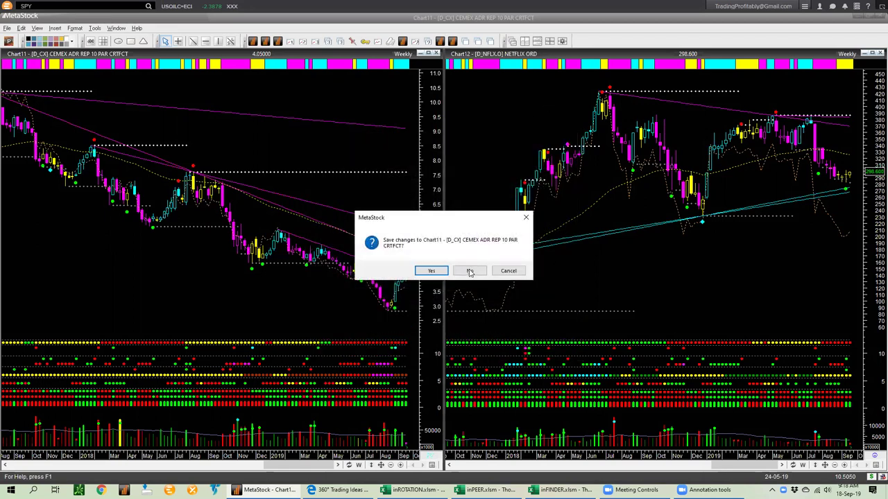
{"action": "left_click", "coordinate": [470, 270]}
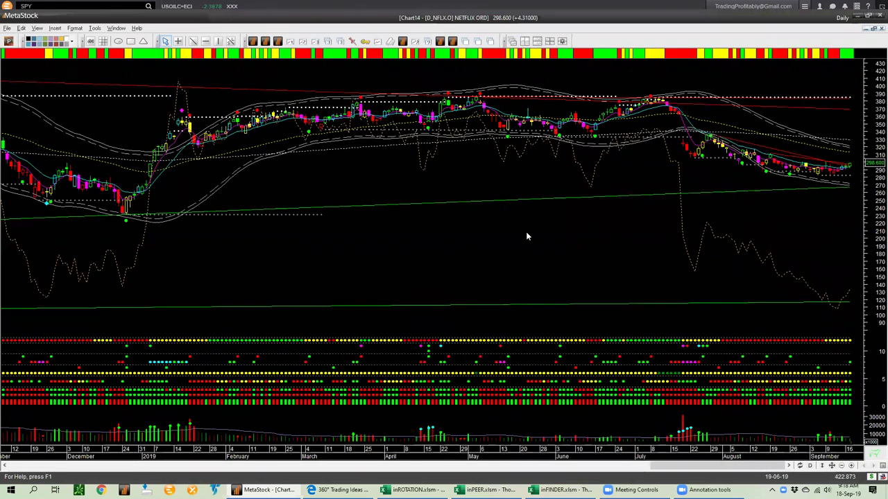
{"action": "key", "text": "ctrl+F5"}
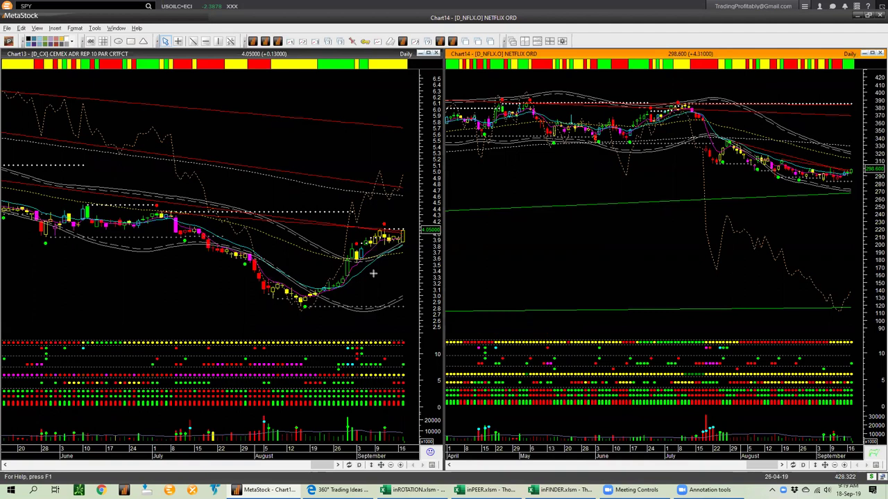
- Mark Cemex's daily rise and falling resistance line, and the fall and upturn of Netflix's dashed line, with arrows
{"action": "mouse_move", "coordinate": [344, 298]}
{"action": "left_mouse_down"}
{"action": "mouse_move", "coordinate": [378, 282]}
{"action": "mouse_move", "coordinate": [424, 240]}
{"action": "left_mouse_up"}
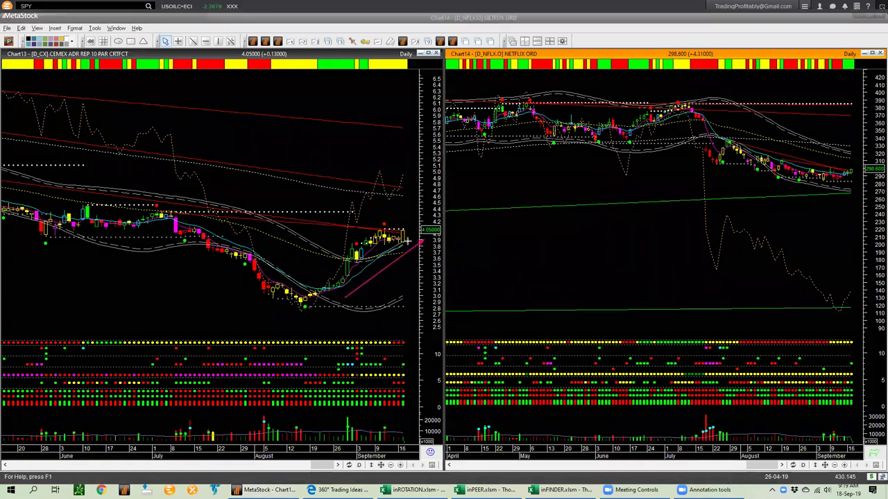
{"action": "mouse_move", "coordinate": [288, 223]}
{"action": "left_mouse_down"}
{"action": "mouse_move", "coordinate": [382, 228]}
{"action": "mouse_move", "coordinate": [375, 210]}
{"action": "mouse_move", "coordinate": [411, 182]}
{"action": "left_mouse_up"}
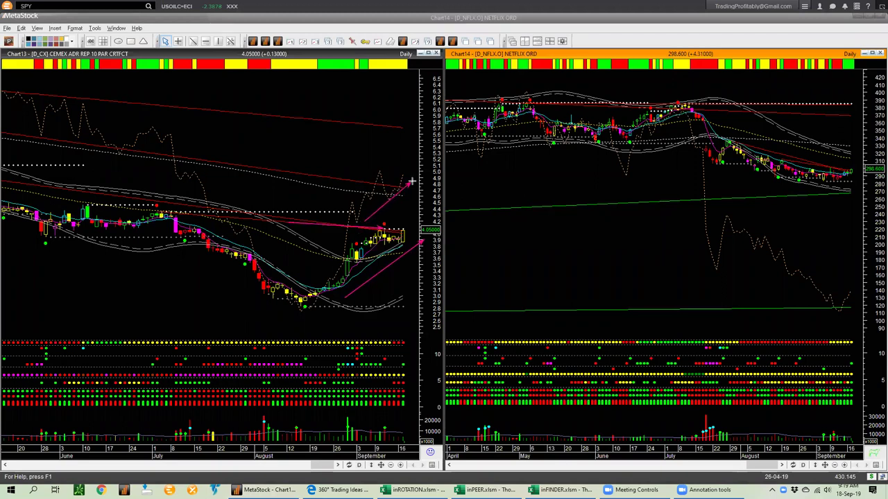
{"action": "left_click_drag", "start_coordinate": [317, 288], "coordinate": [412, 186]}
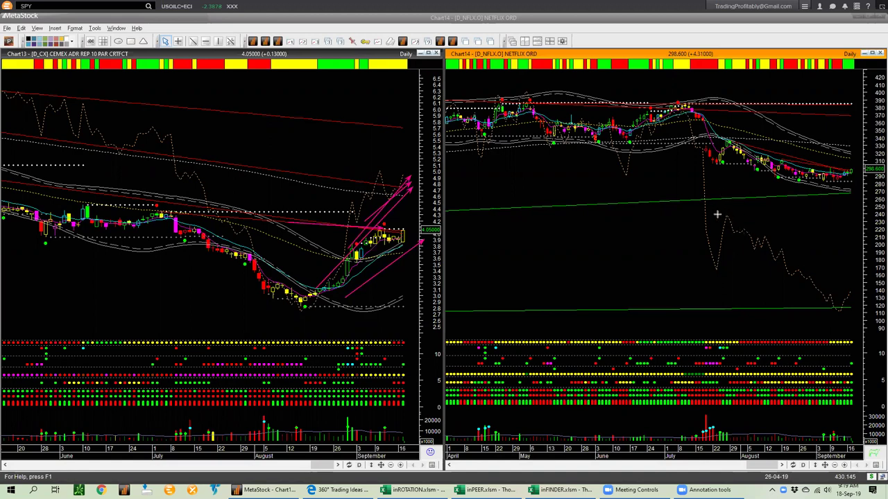
{"action": "left_click_drag", "start_coordinate": [708, 206], "coordinate": [858, 289]}
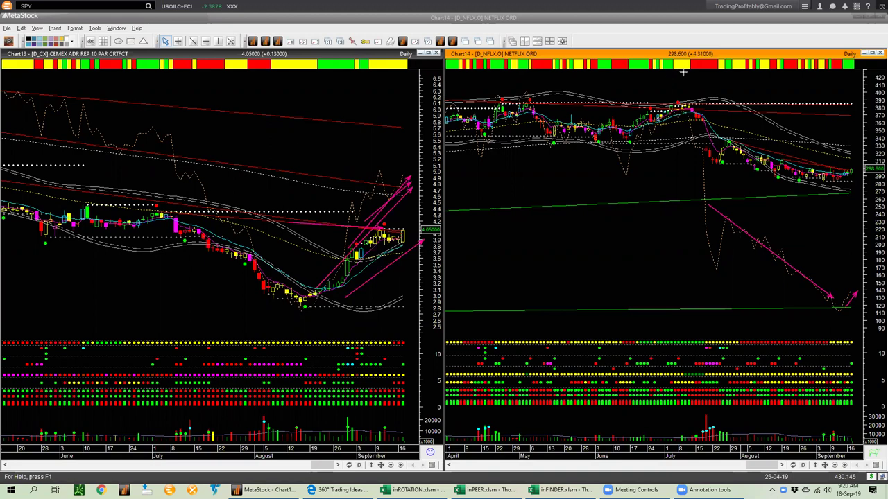
- Point arrows at the latest Cemex and Netflix daily candles, mark Cemex's upward move, and clear the annotations
{"action": "left_click_drag", "start_coordinate": [448, 277], "coordinate": [409, 241]}
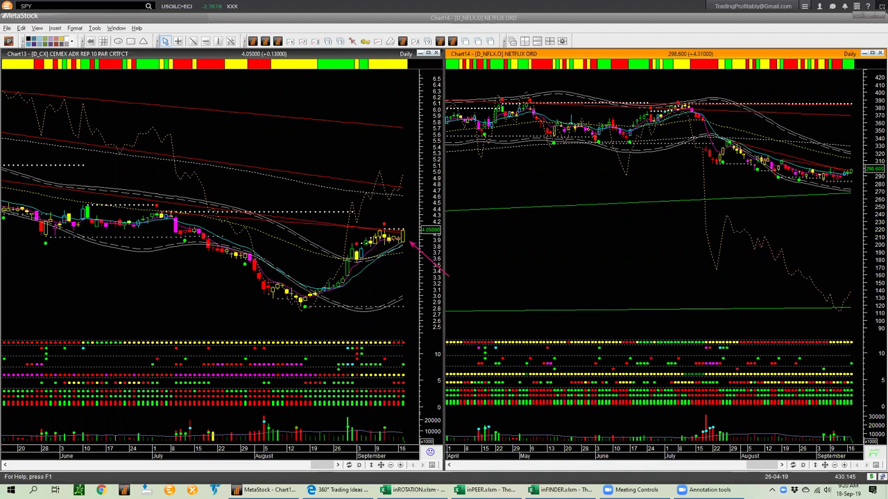
{"action": "left_click", "coordinate": [878, 188]}
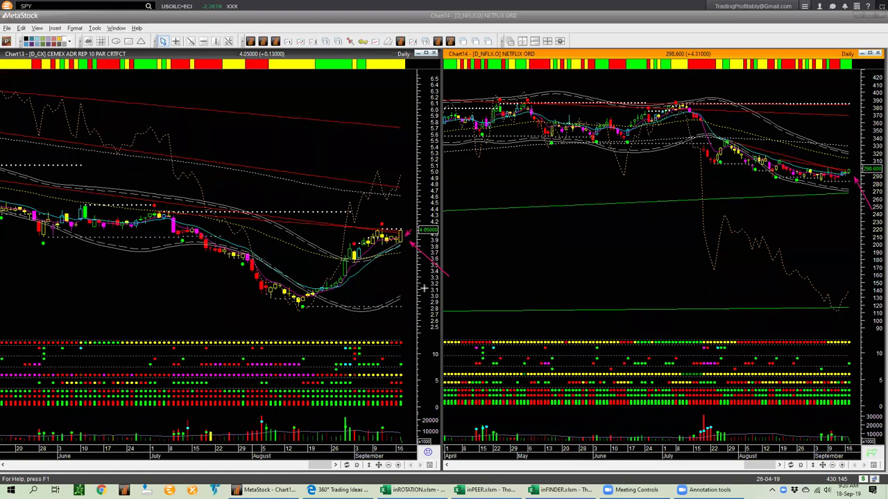
{"action": "left_click_drag", "start_coordinate": [351, 234], "coordinate": [421, 180]}
{"action": "key", "text": "Escape"}
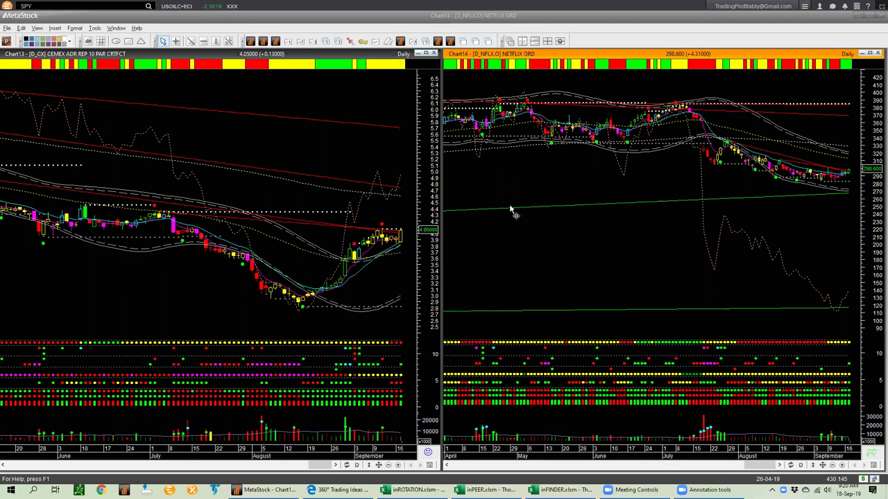